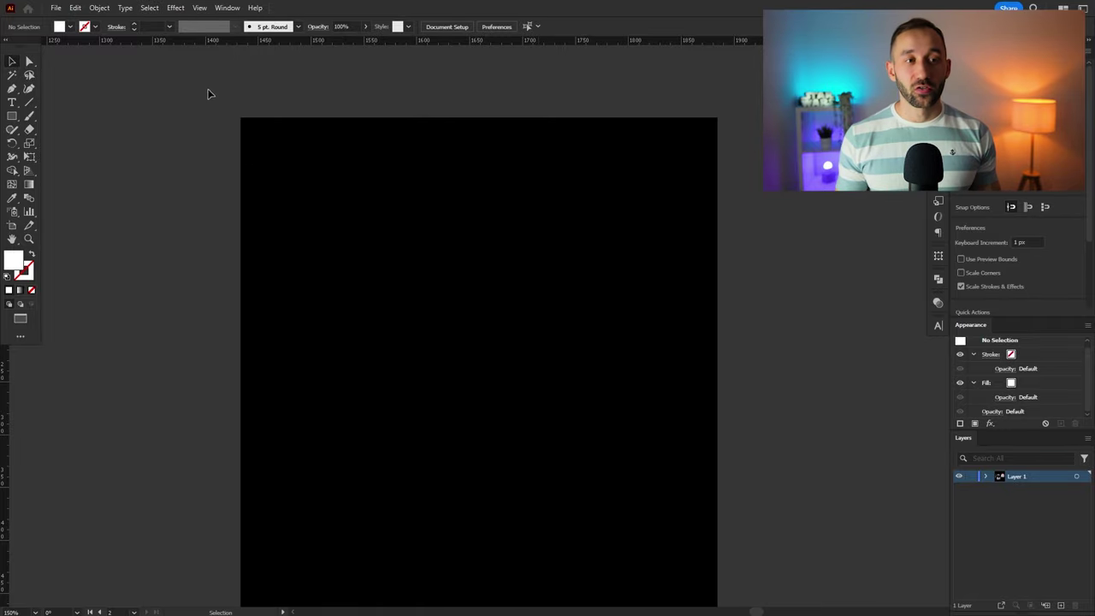
Review the Simulate Colored Paper option in the document setup and leave the dialog without changes
click(57, 10)
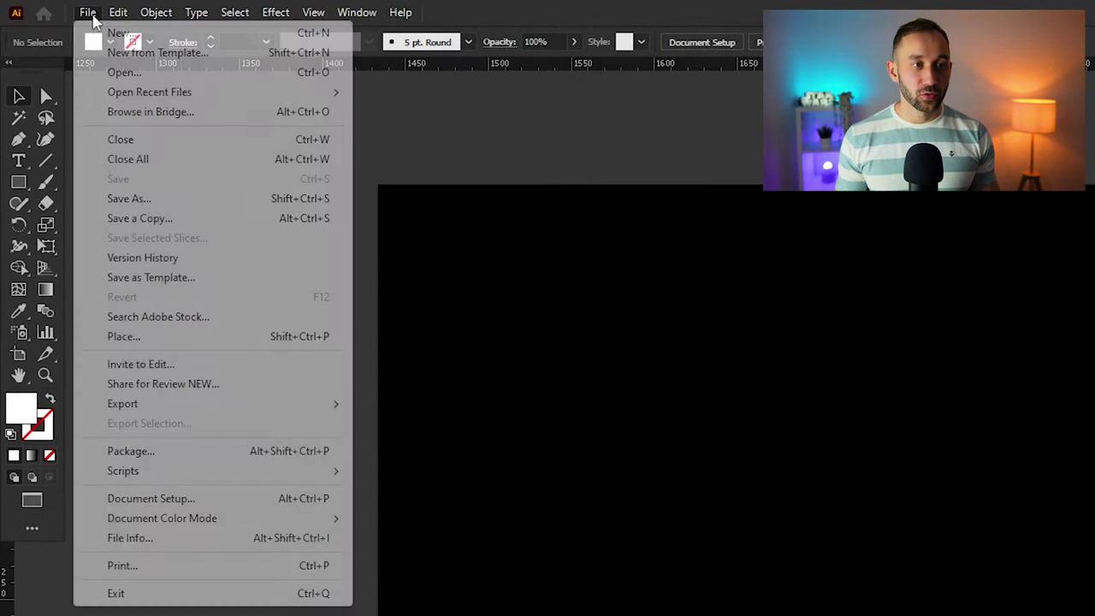
click(196, 500)
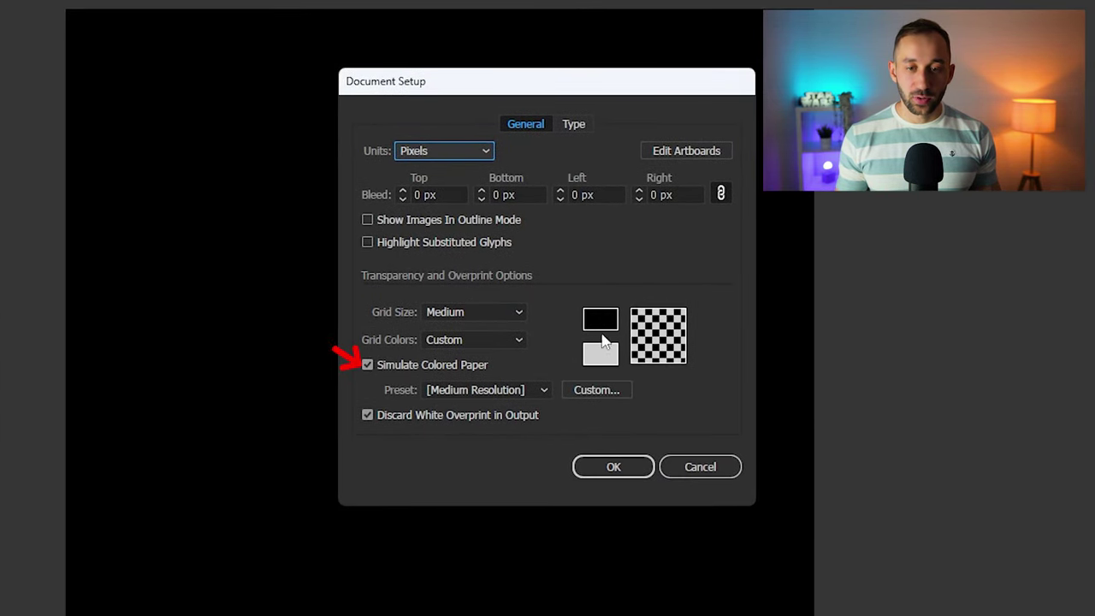
click(696, 470)
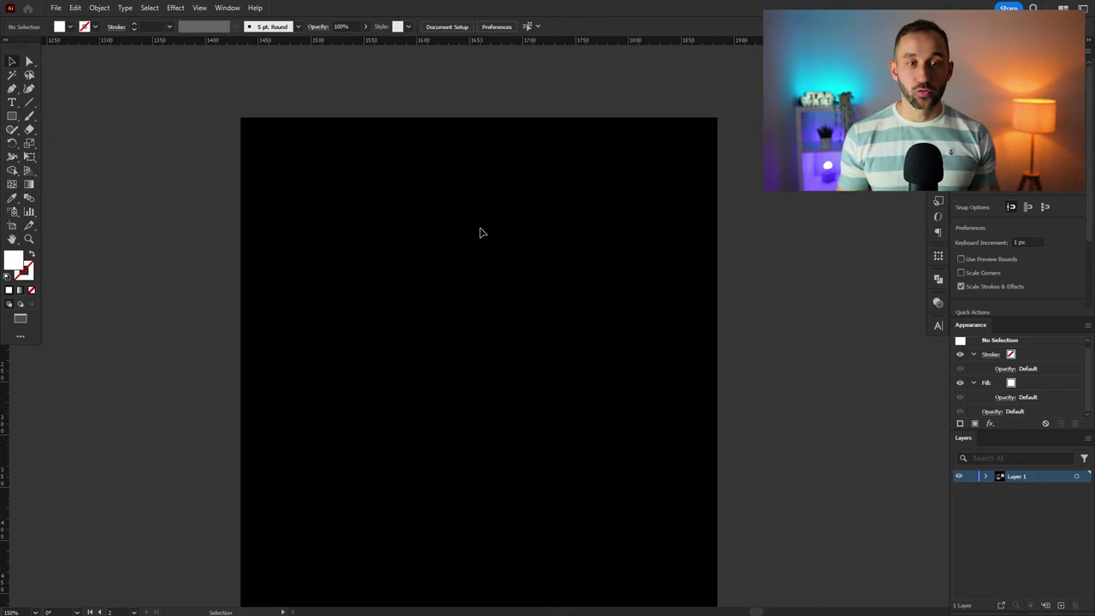
Draw a white rectangle about 188 × 177 px on the upper half of the artboard and centre it horizontally
click(12, 118)
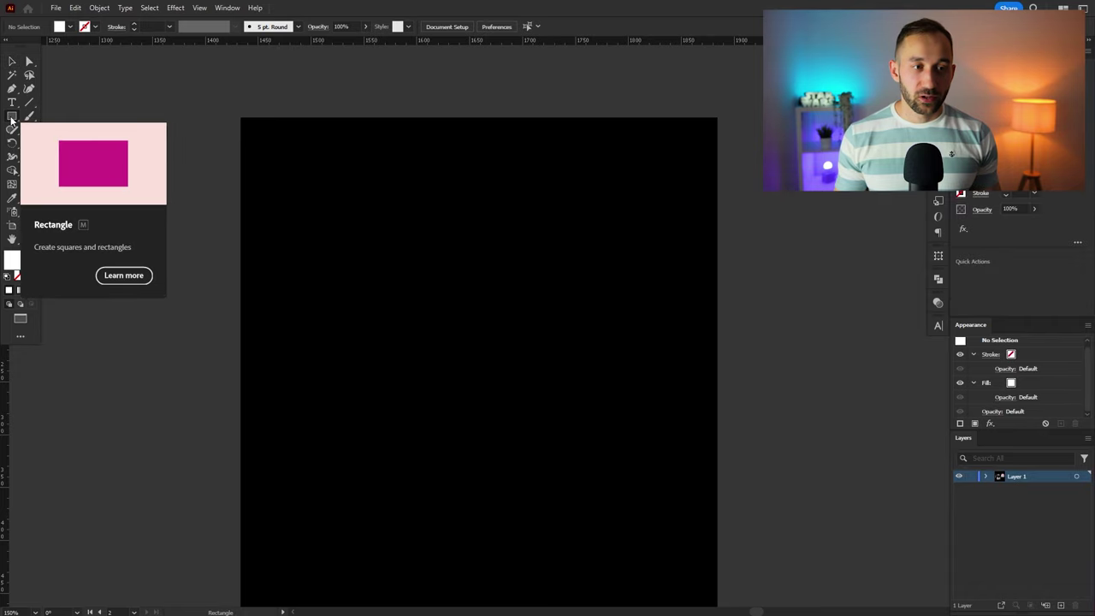
mouse_move(378, 197)
mouse_down()
mouse_move(599, 370)
mouse_move(579, 386)
mouse_up()
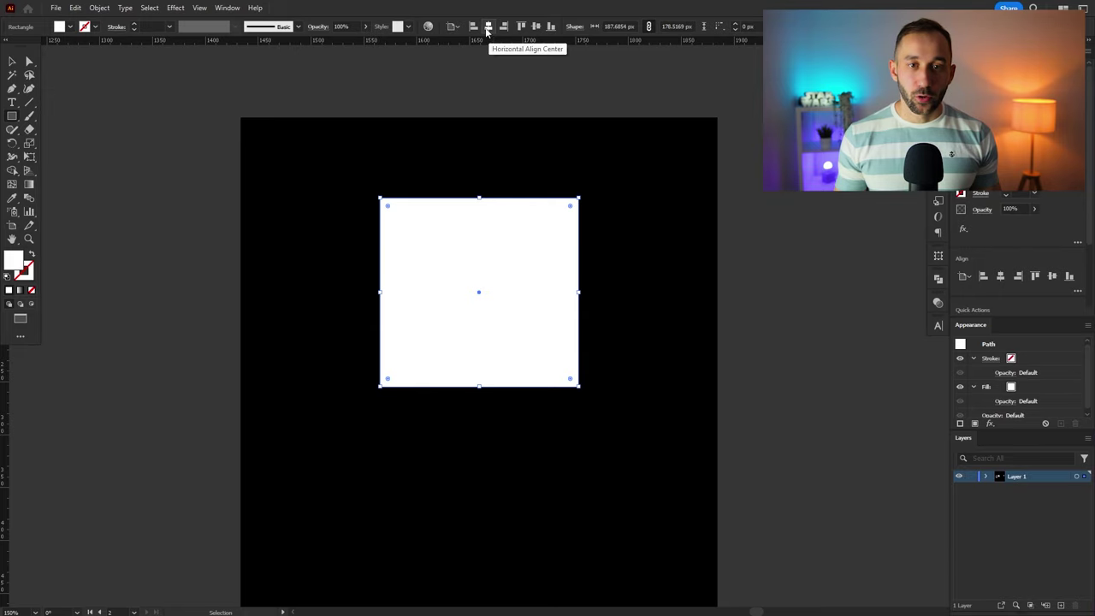
click(488, 28)
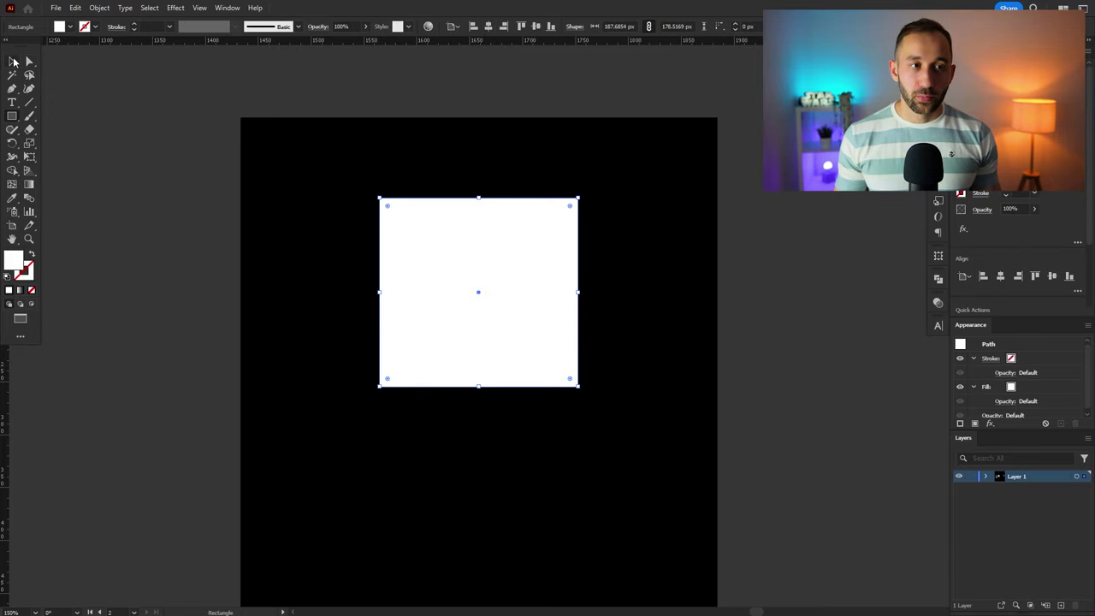
Place a vertical ruler guide through the rectangle's centre, then delete the rectangle
click(14, 62)
scroll(520, 286, up, 2)
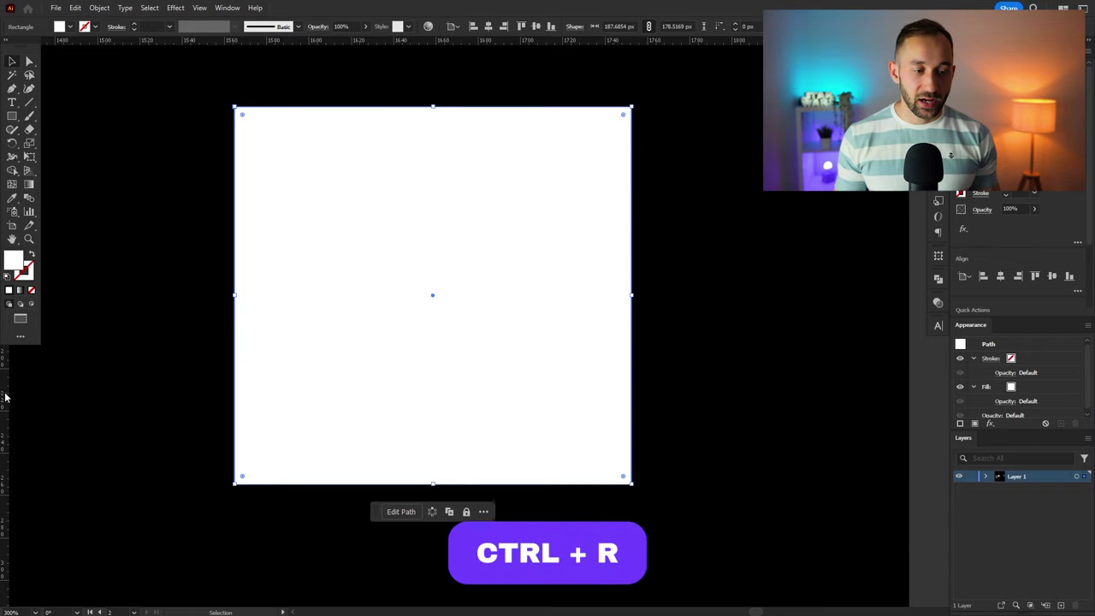
key(ctrl+r)
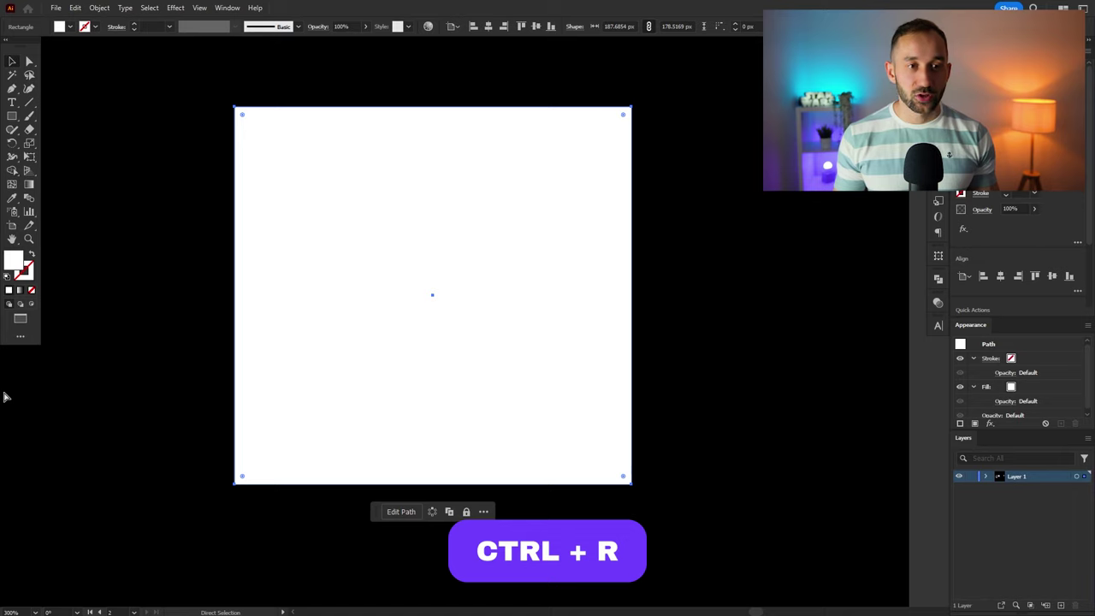
key(ctrl+r)
drag(3, 370, 432, 300)
key(ctrl+minus)
drag(436, 173, 642, 364)
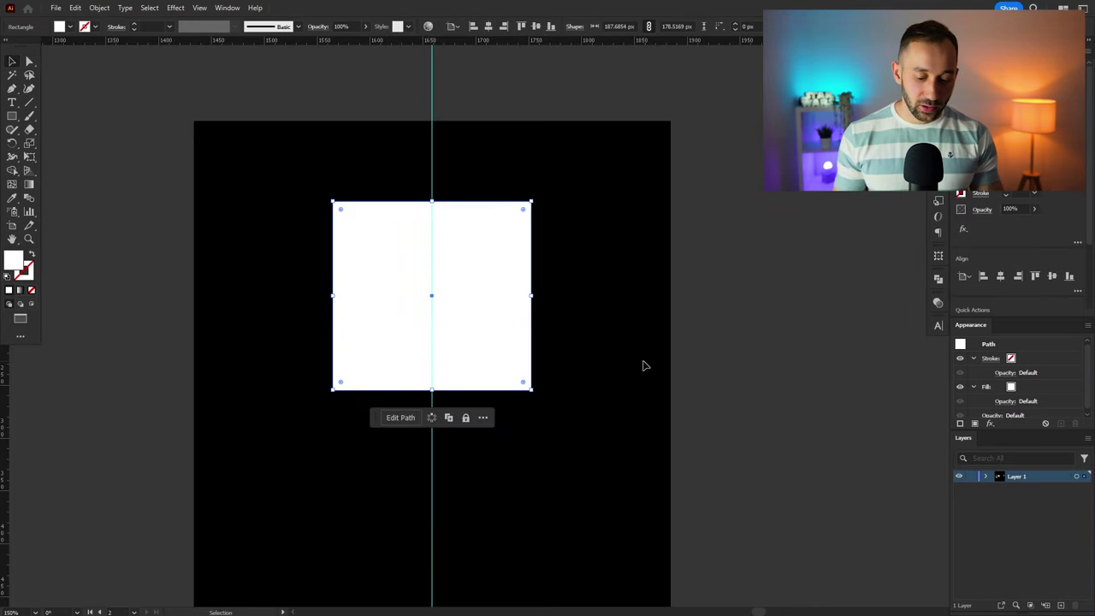
key(Delete)
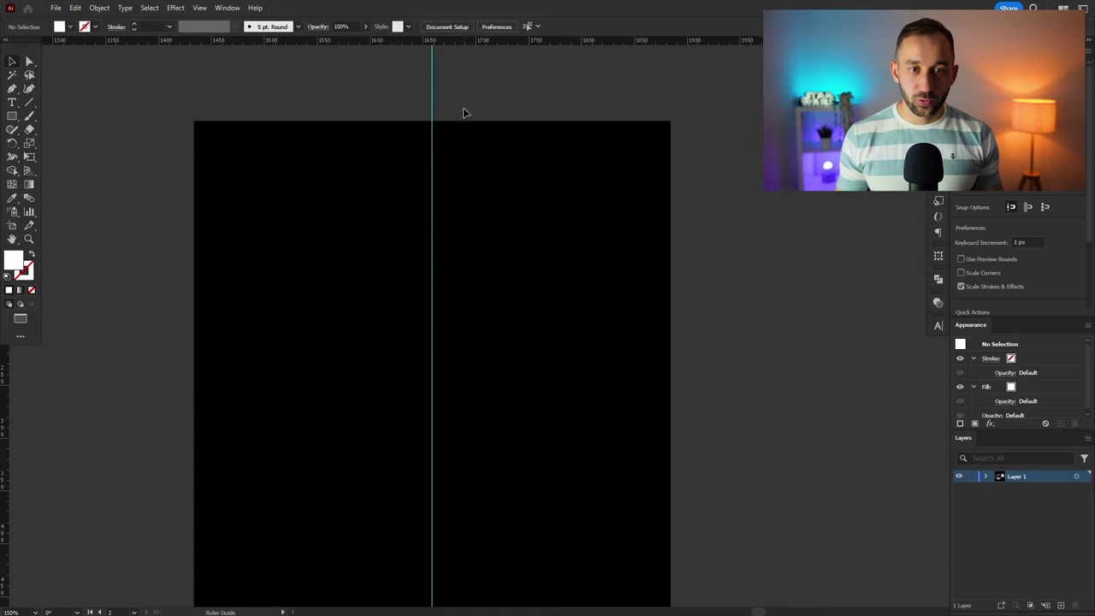
Place a horizontal ruler guide across the middle of the artboard at about 272 px
drag(463, 108, 545, 373)
scroll(532, 387, down, 2)
scroll(484, 385, up, 3)
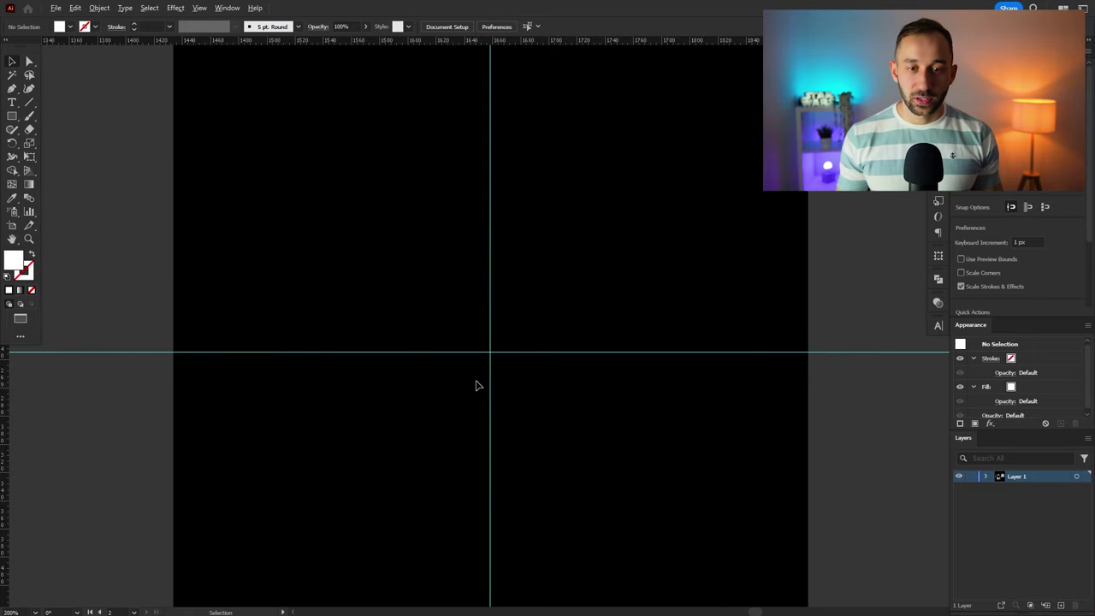
drag(577, 218, 544, 255)
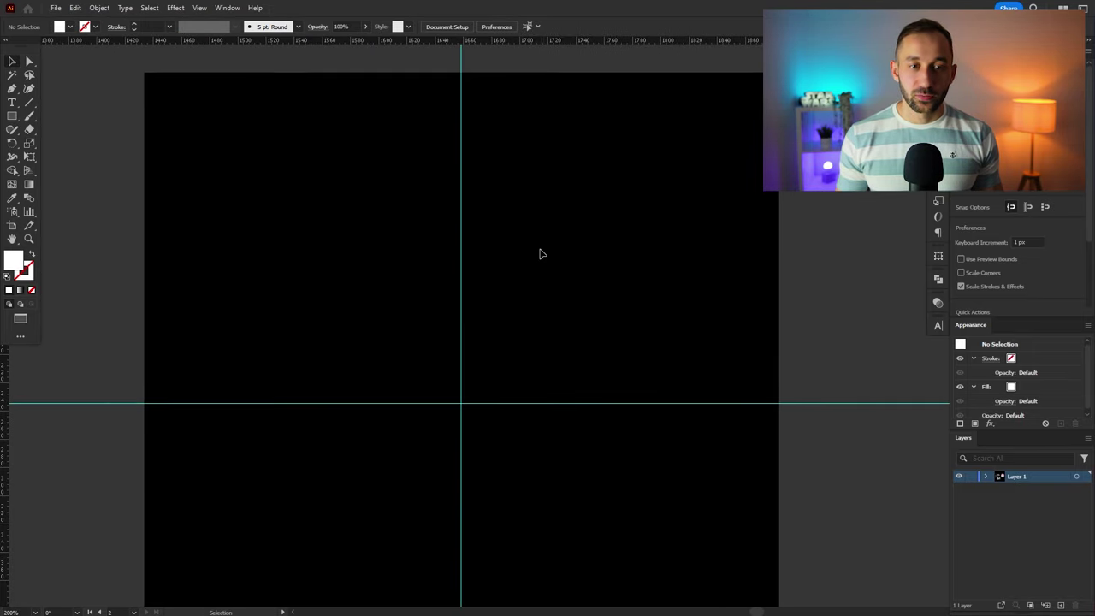
scroll(540, 253, down, 2)
scroll(544, 251, up, 2)
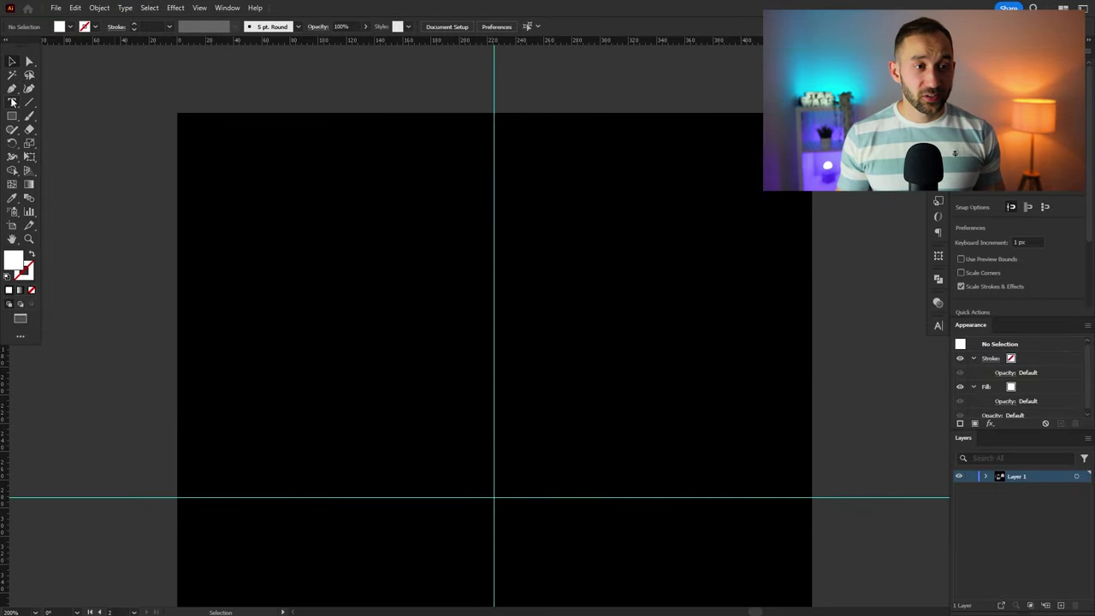
Set up the Pen tool with no fill and a white stroke
click(12, 89)
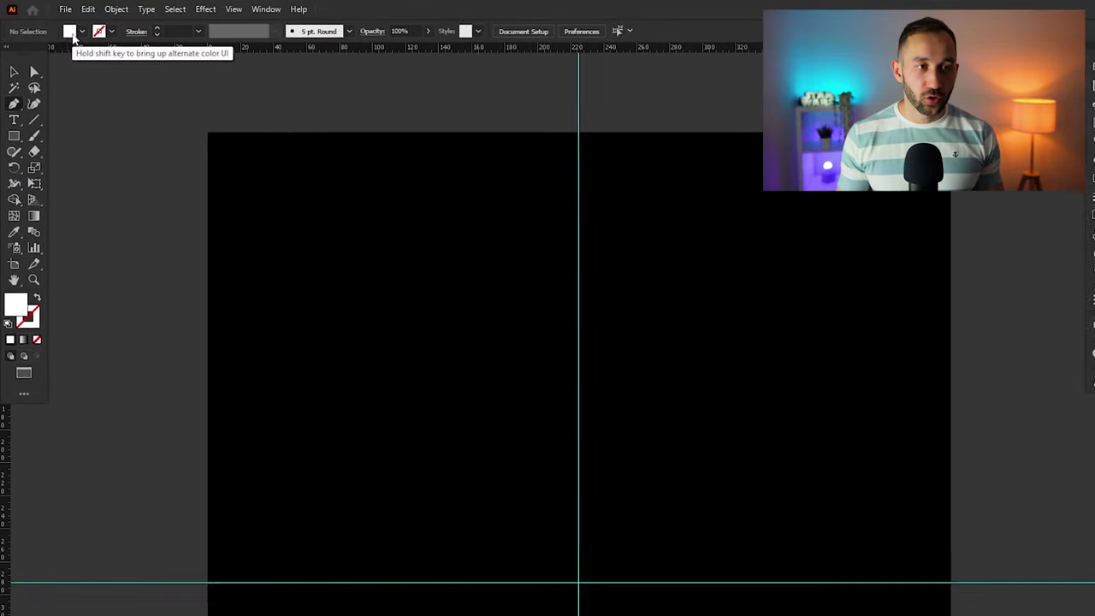
click(73, 34)
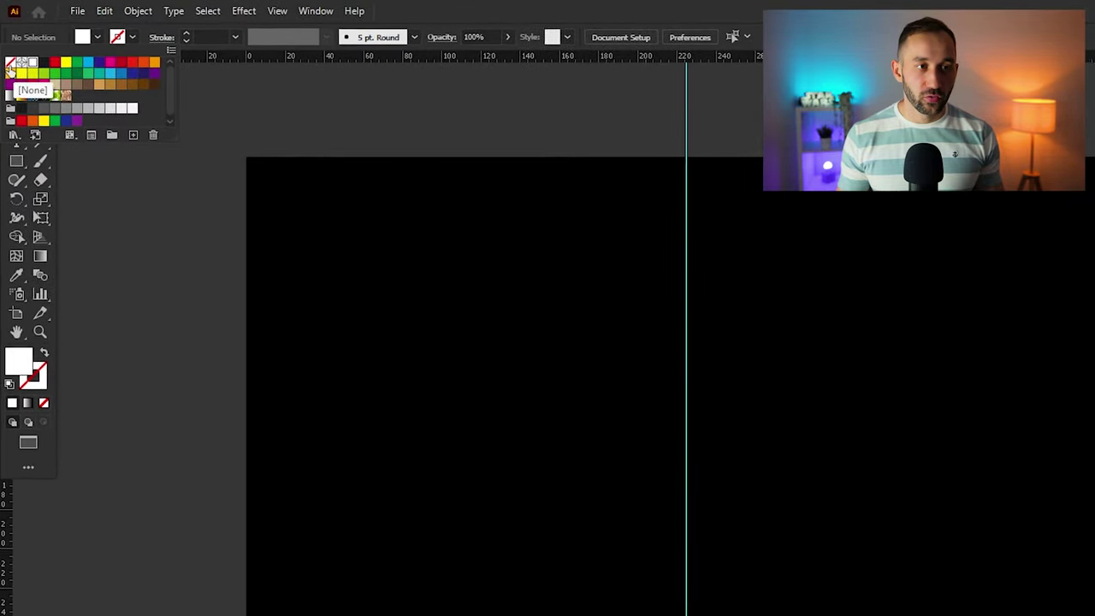
click(8, 52)
click(128, 42)
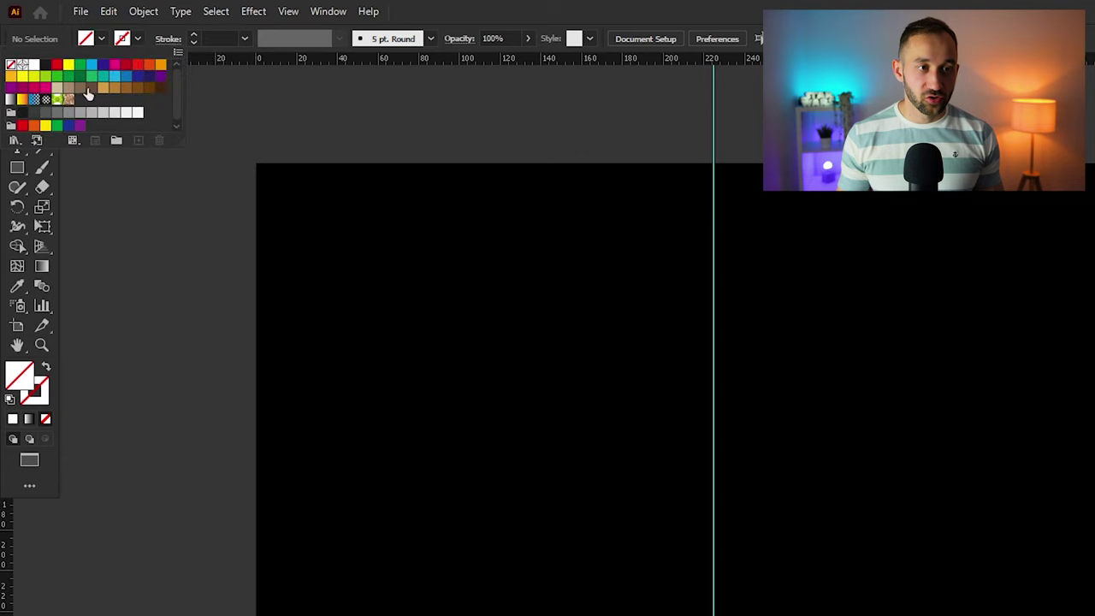
click(33, 66)
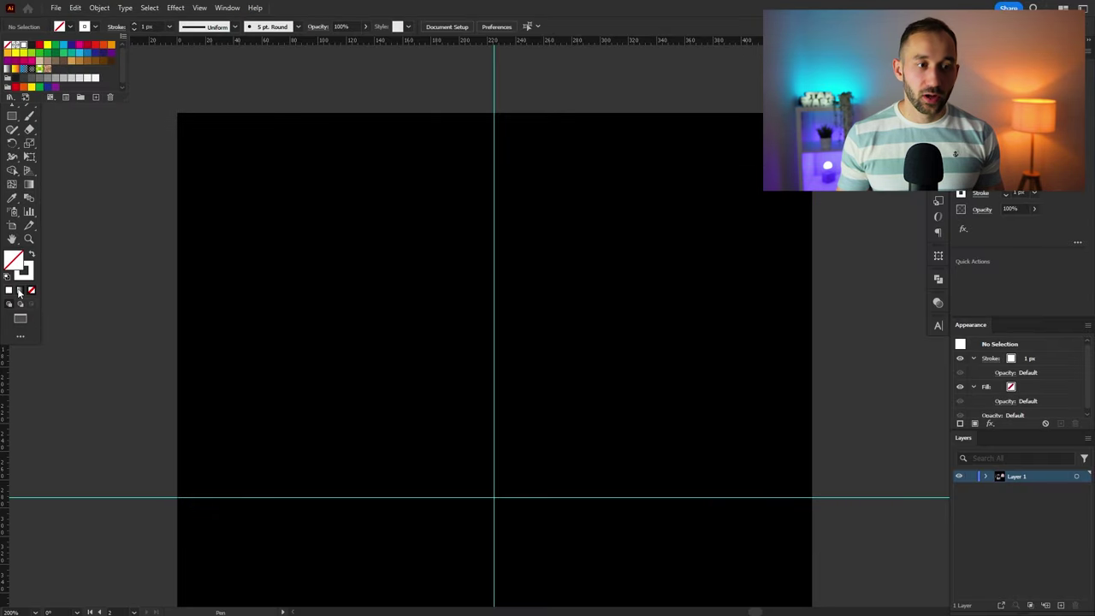
Check the artboard's dimensions with the Artboard tool
click(12, 228)
click(11, 226)
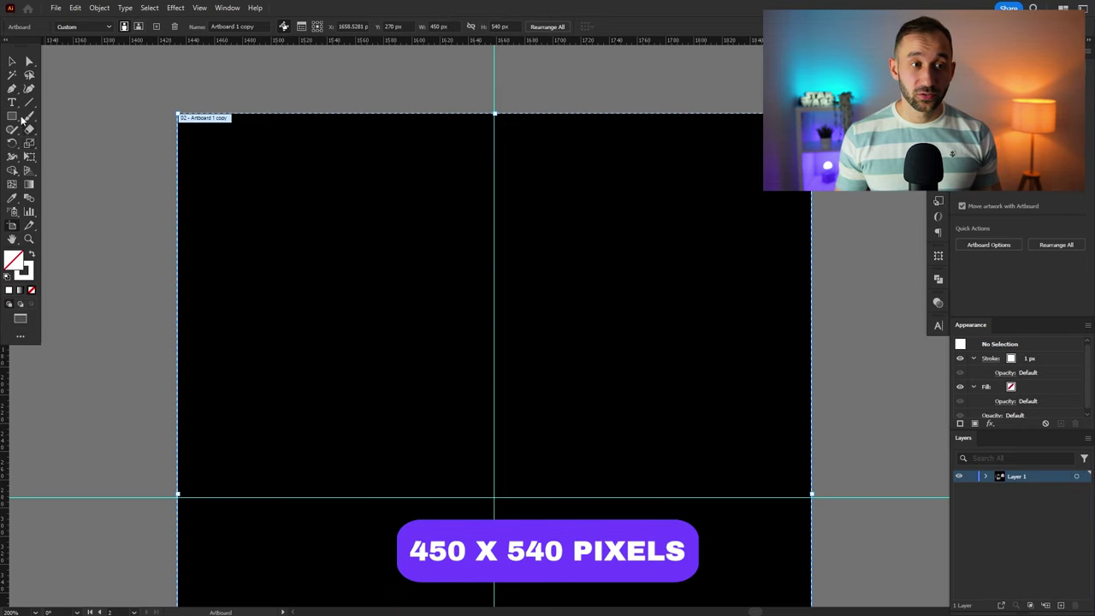
Draw the outer arch with the Pen tool, starting at about 15 px on the horizontal guide and peaking on the vertical guide near the artboard's upper edge
click(11, 90)
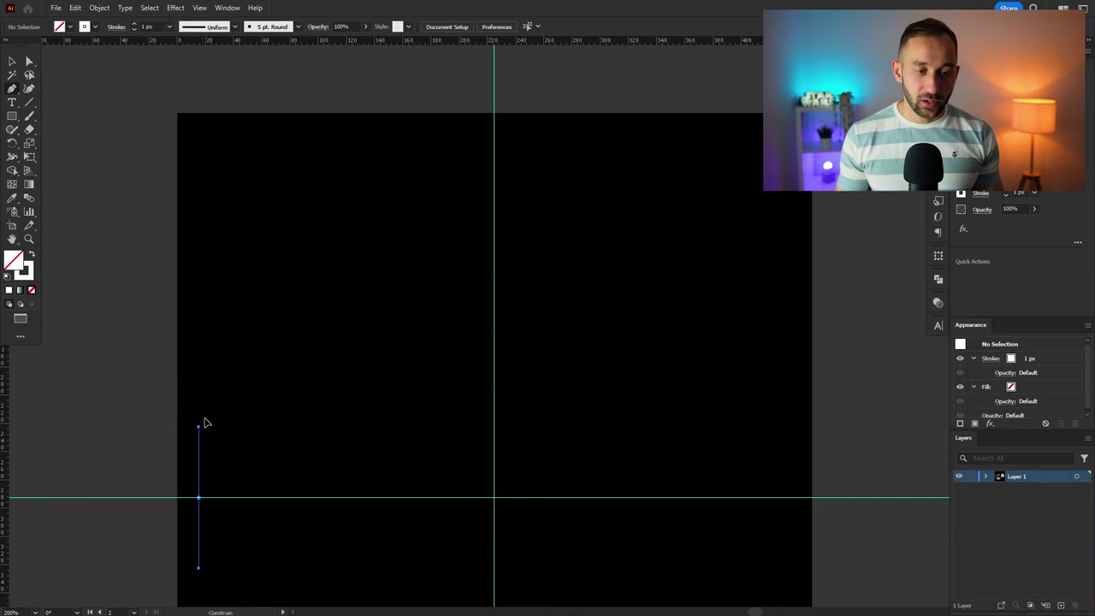
drag(204, 422, 205, 390)
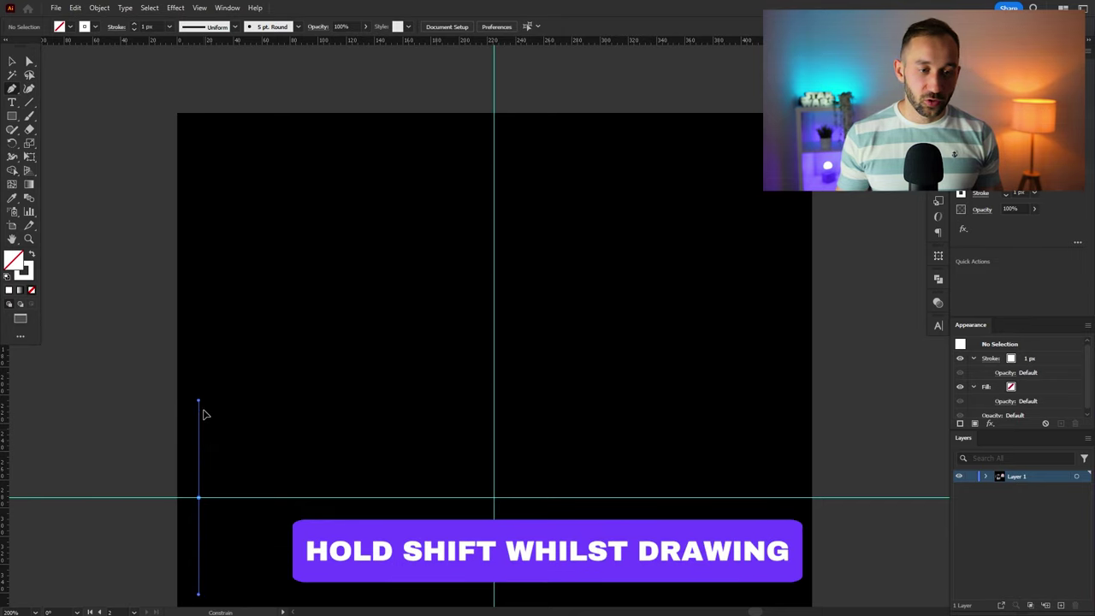
mouse_move(208, 410)
mouse_down()
mouse_move(313, 439)
mouse_move(180, 376)
mouse_move(286, 393)
mouse_move(204, 393)
mouse_up()
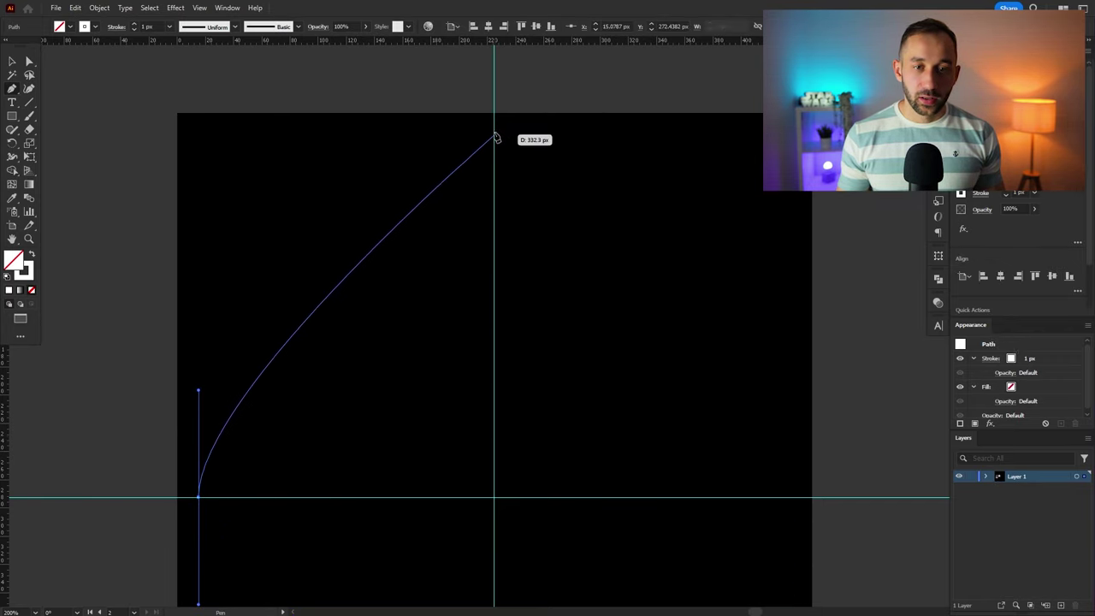
drag(495, 132, 758, 128)
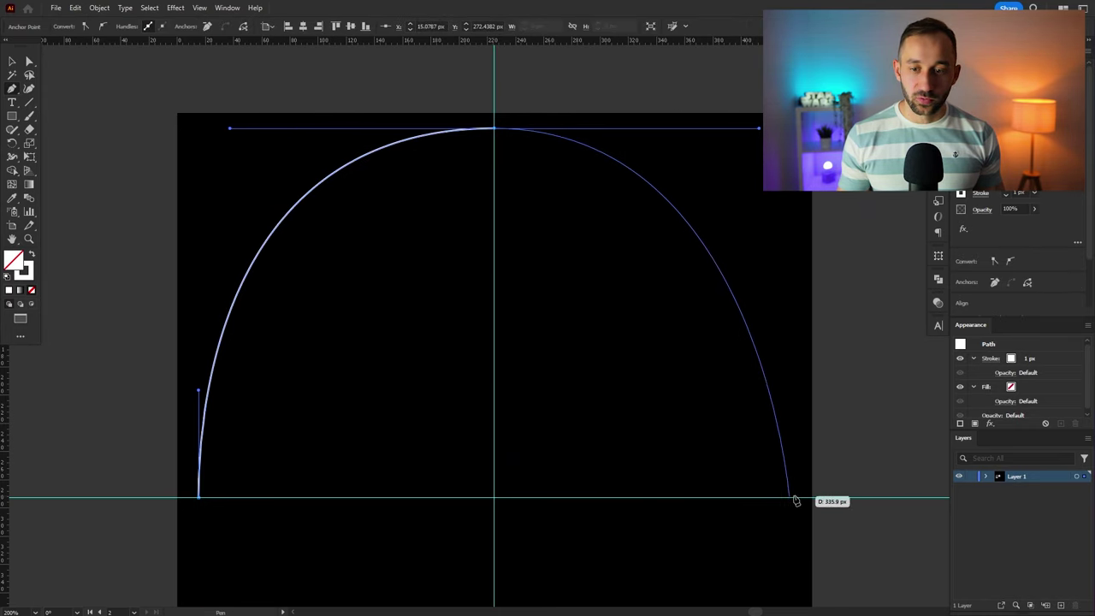
drag(795, 503, 809, 589)
ctrl+click(624, 295)
Draw a second arch inside the first, starting at about 48 px on the horizontal guide and peaking on the vertical guide at about 38 px
drag(643, 235, 628, 278)
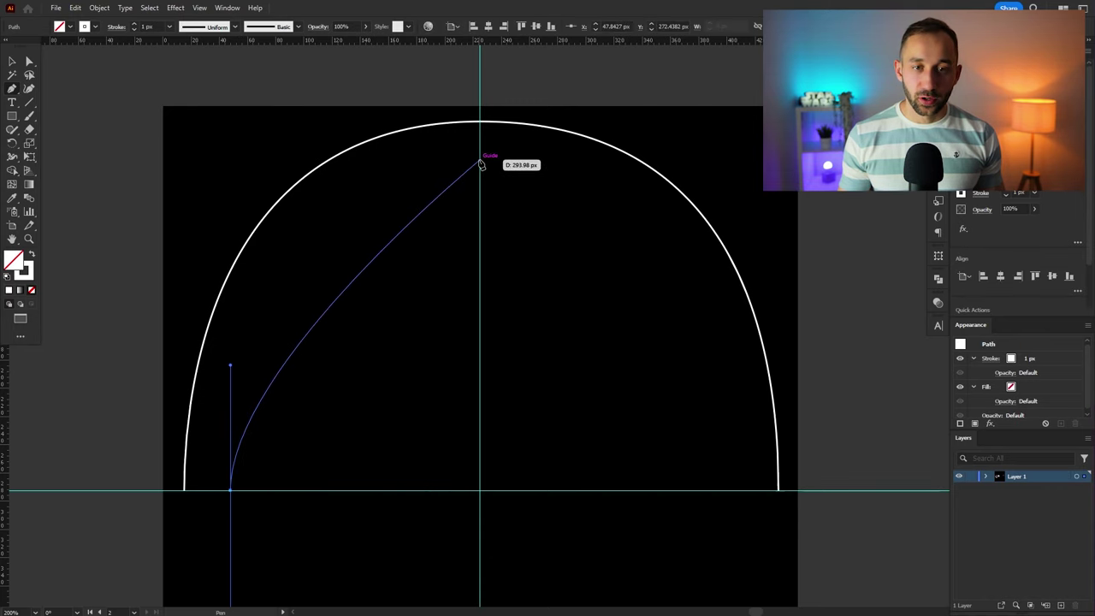
drag(481, 160, 673, 160)
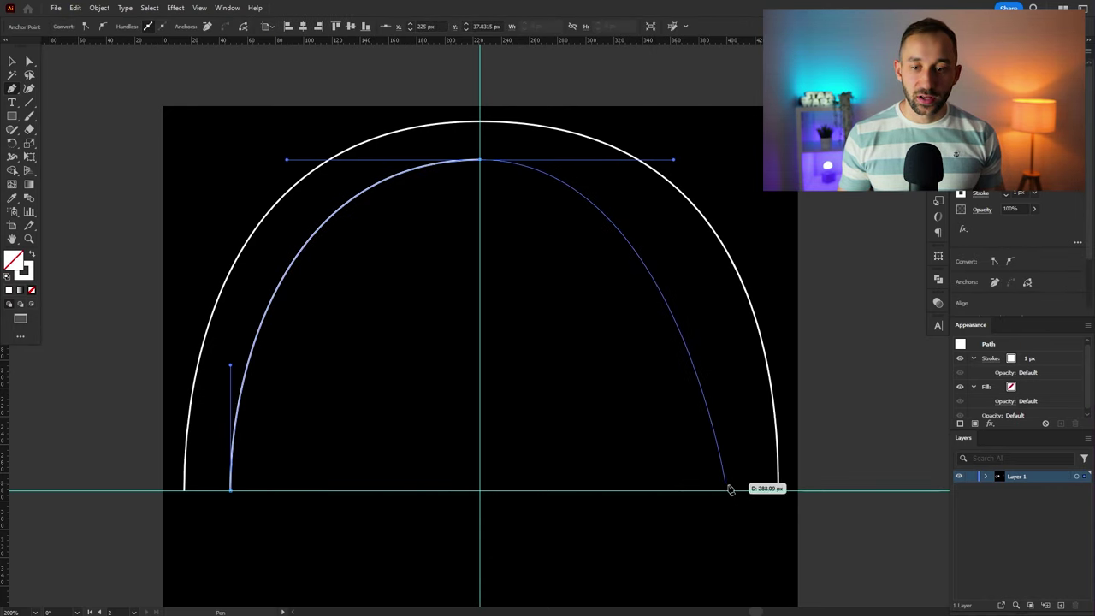
drag(737, 494, 762, 595)
ctrl+click(530, 370)
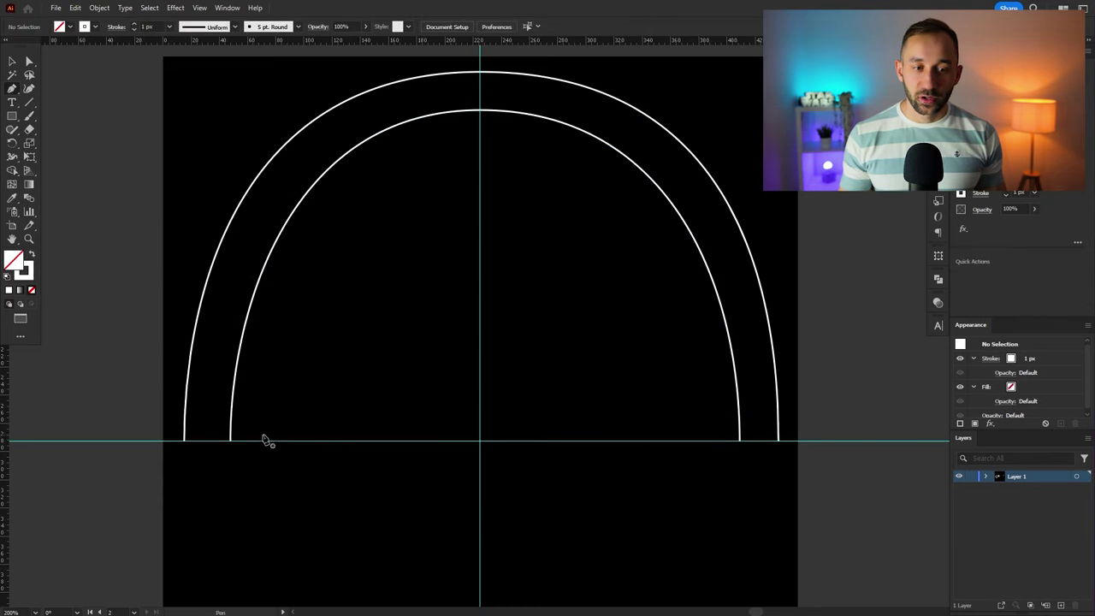
Draw a third arch inside the second, starting at about 81 px on the horizontal guide, with its peak on the vertical guide
drag(278, 441, 290, 318)
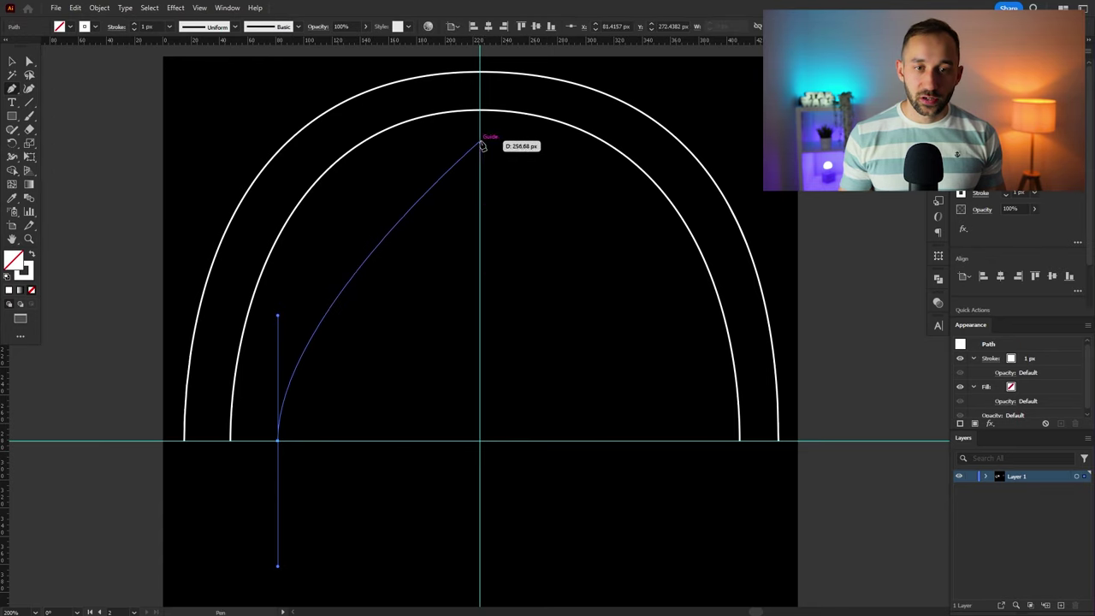
drag(480, 141, 636, 142)
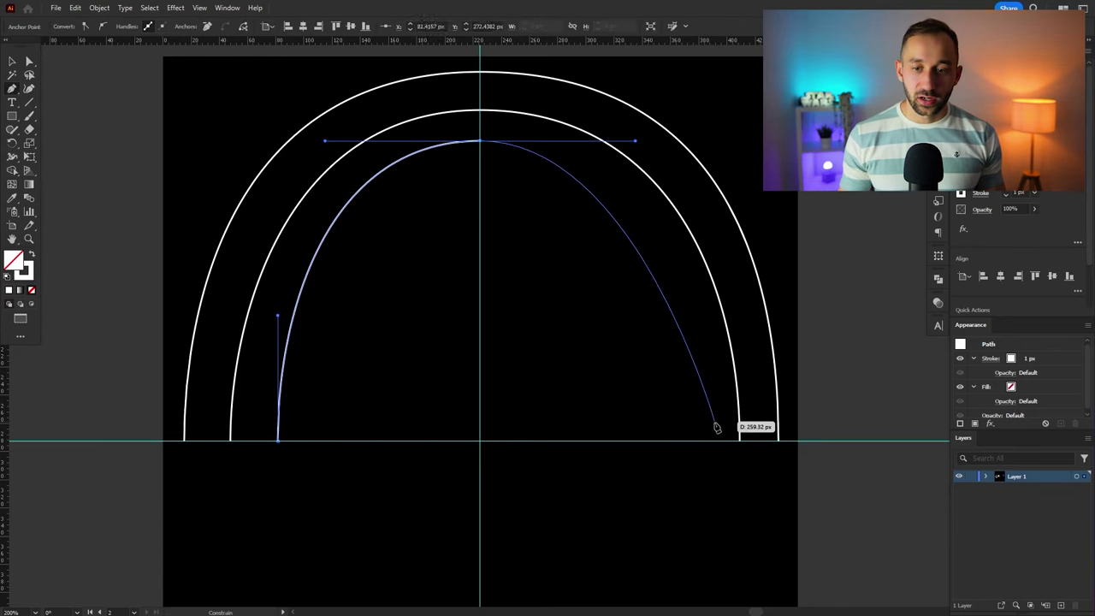
drag(702, 441, 706, 576)
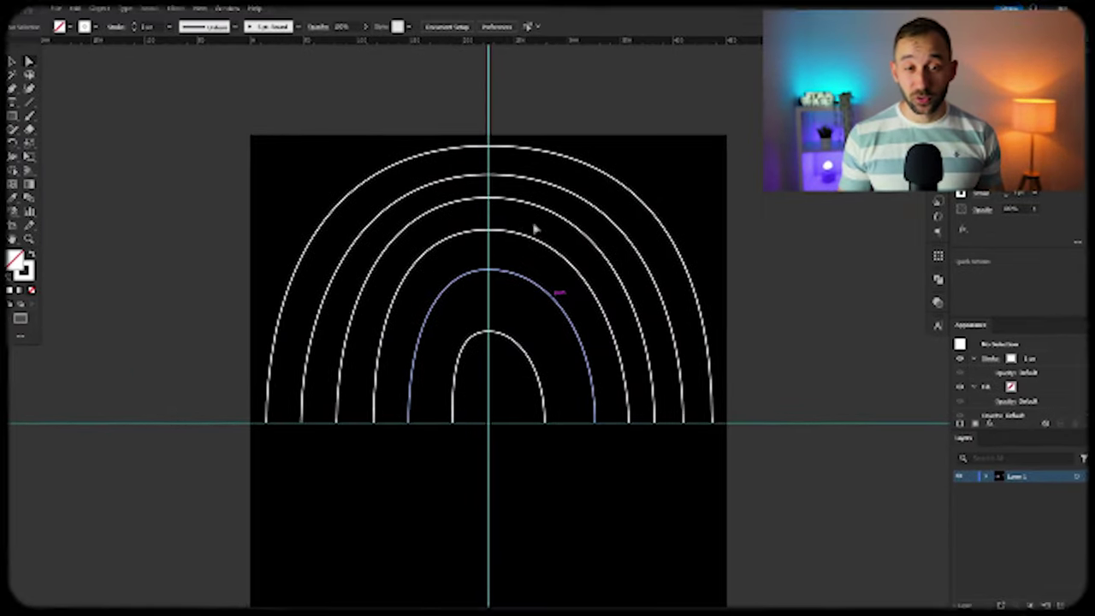
Select all six nested arches and set their stroke weight to 24 px
click(15, 60)
drag(184, 95, 539, 376)
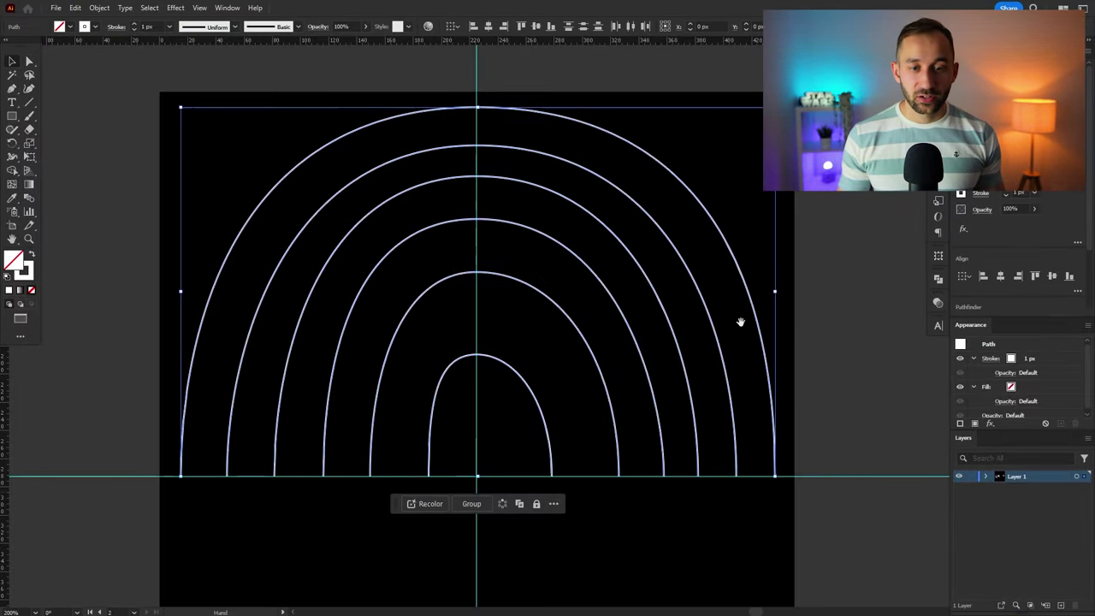
drag(740, 320, 643, 337)
drag(384, 242, 403, 249)
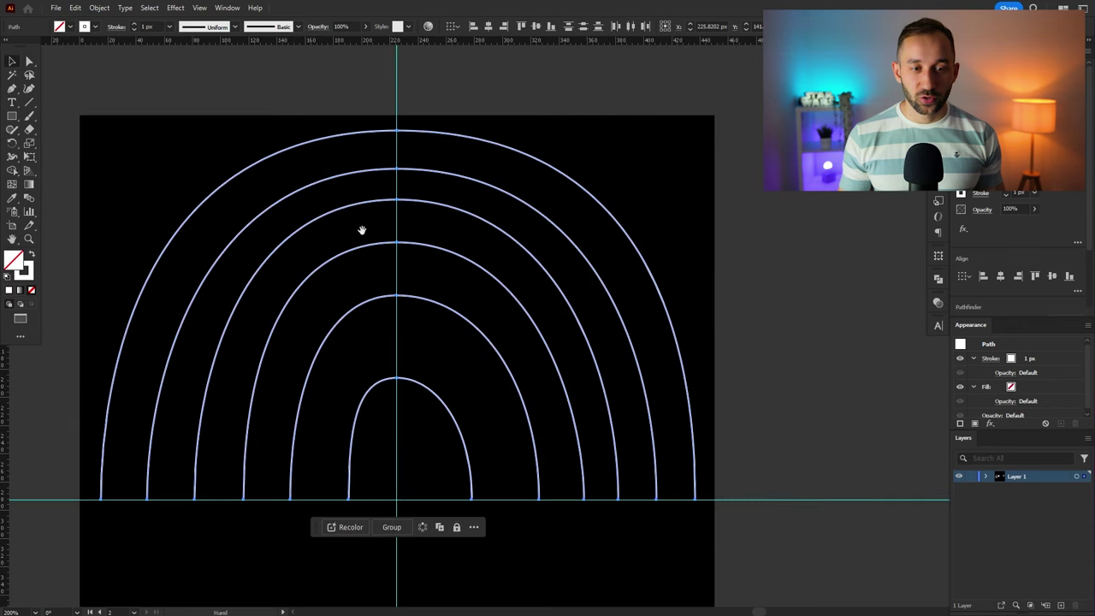
click(133, 25)
click(132, 25)
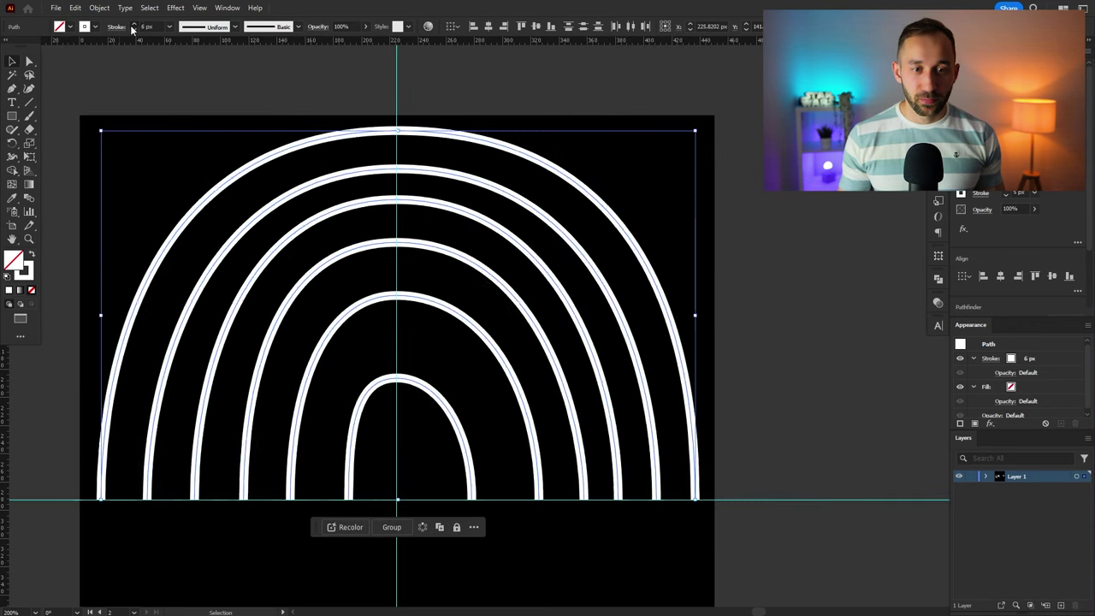
click(133, 25)
click(132, 25)
click(133, 25)
click(133, 24)
click(132, 24)
scroll(498, 145, down, 1)
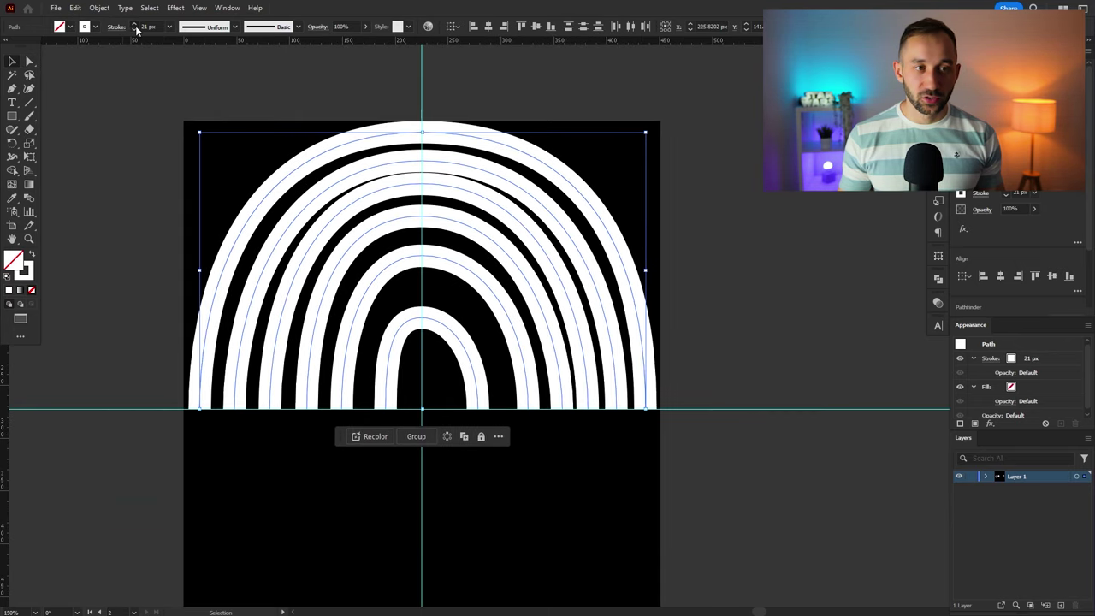
click(135, 25)
click(134, 25)
click(134, 26)
click(636, 121)
Reshape the second-smallest arch: lower its peak to about 151 px, adjust its right-side handles and move its right end slightly inward
scroll(424, 228, up, 1)
click(29, 64)
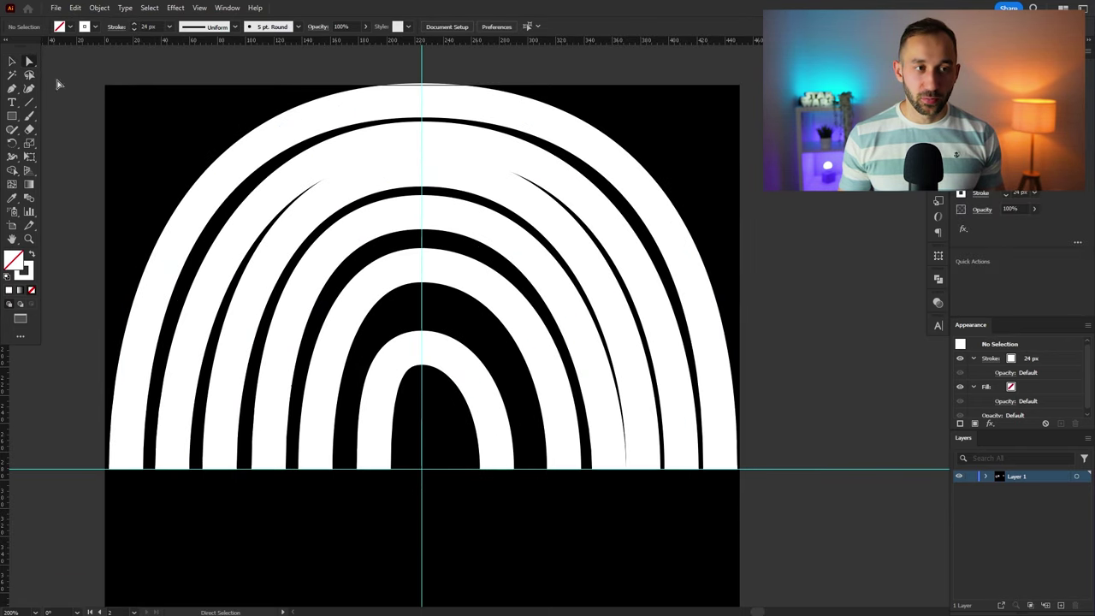
drag(423, 262, 422, 301)
click(403, 342)
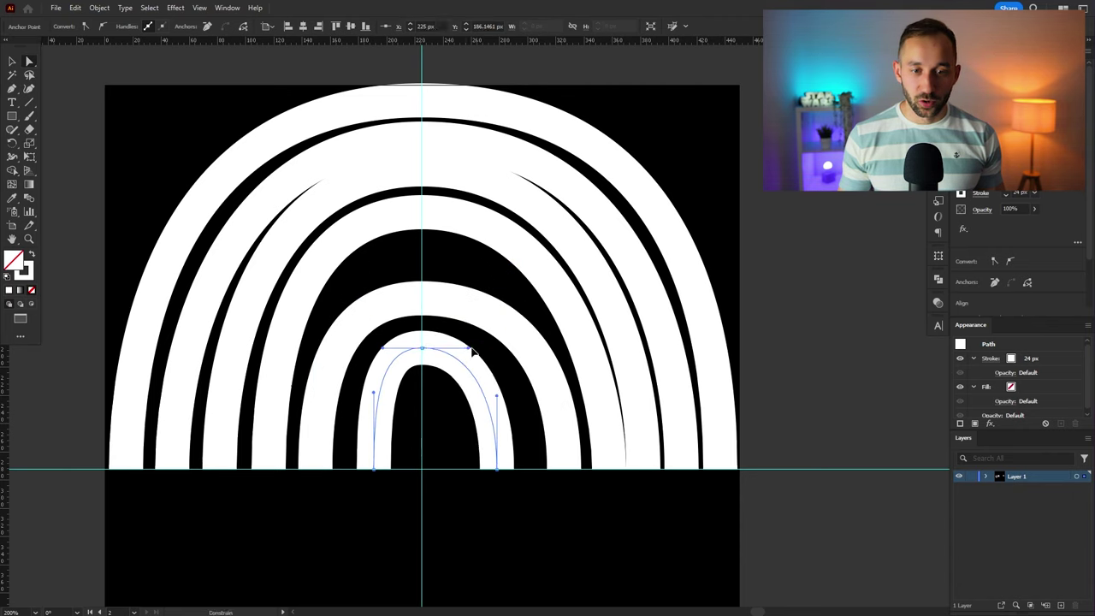
click(459, 301)
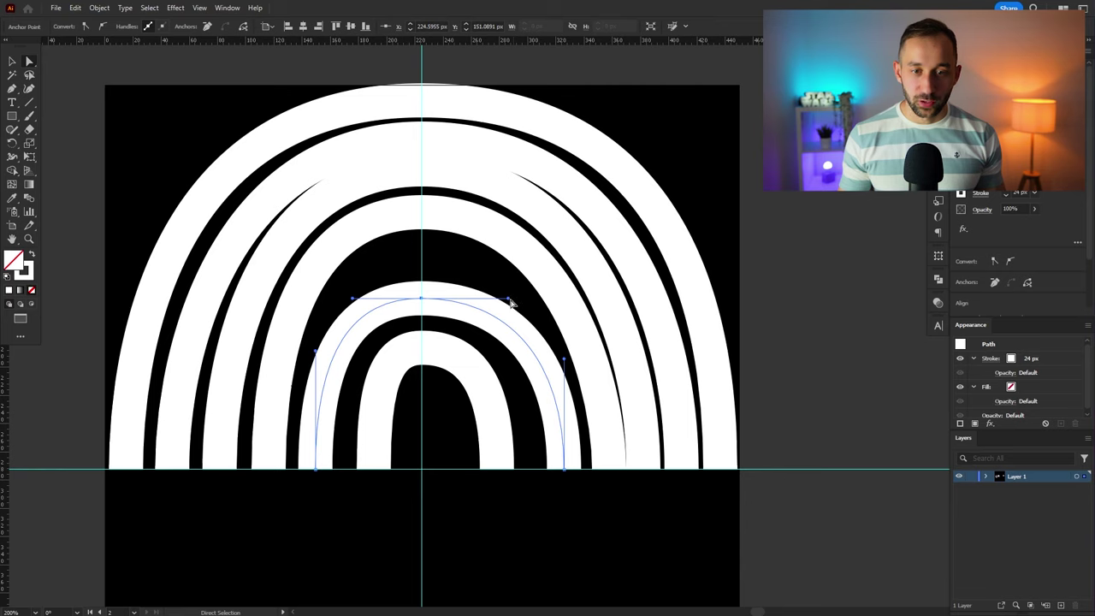
drag(510, 303, 538, 322)
drag(564, 361, 564, 384)
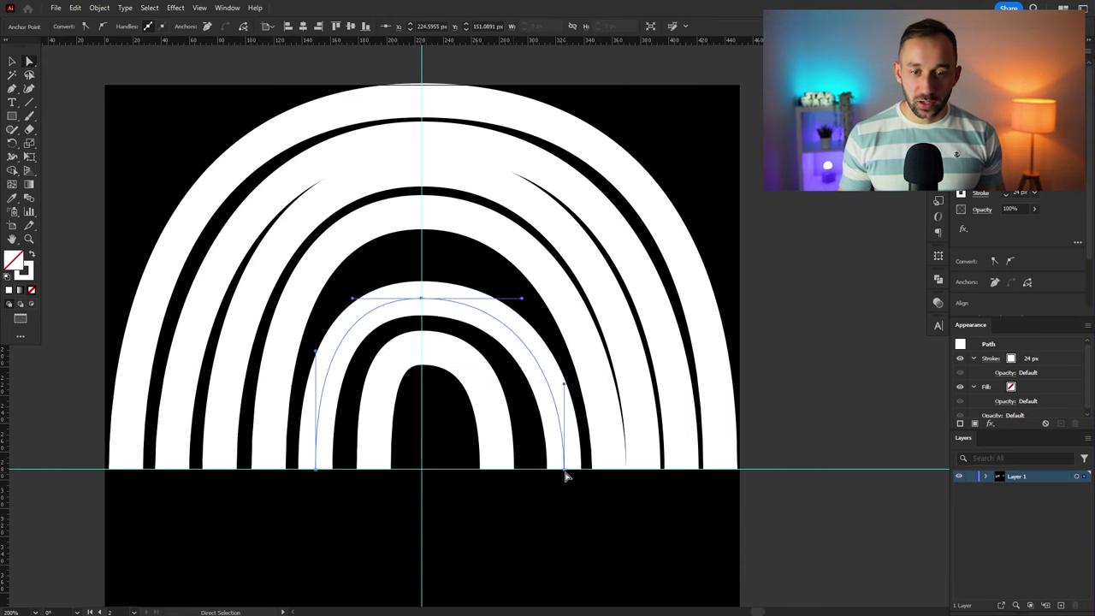
drag(564, 471, 554, 473)
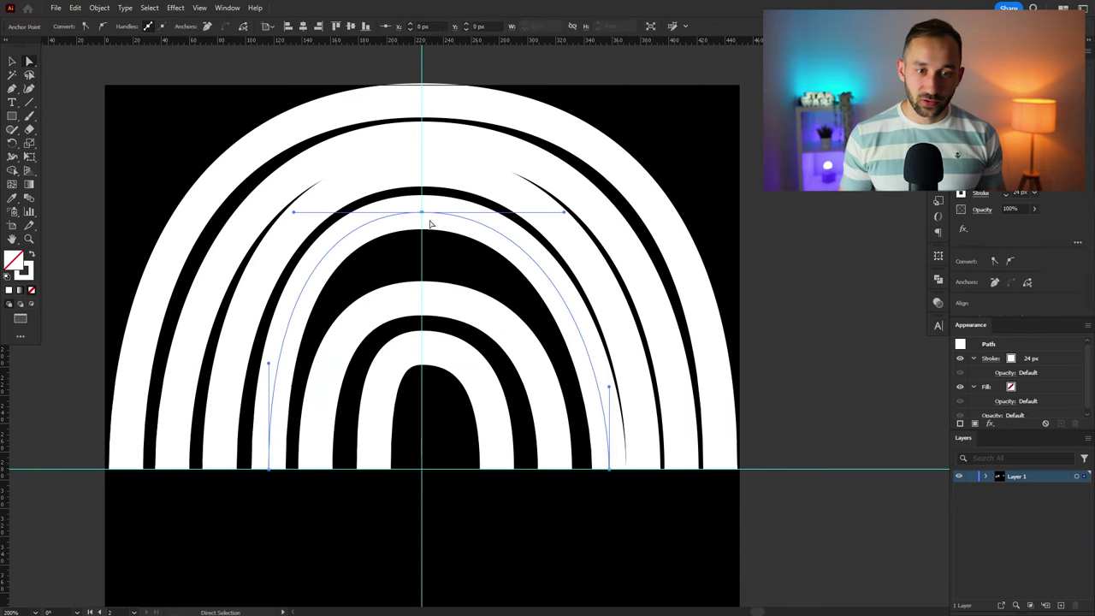
Lower the third-smallest arch's peak along the vertical guide and move its right end slightly inward along the horizontal guide
drag(422, 210, 422, 247)
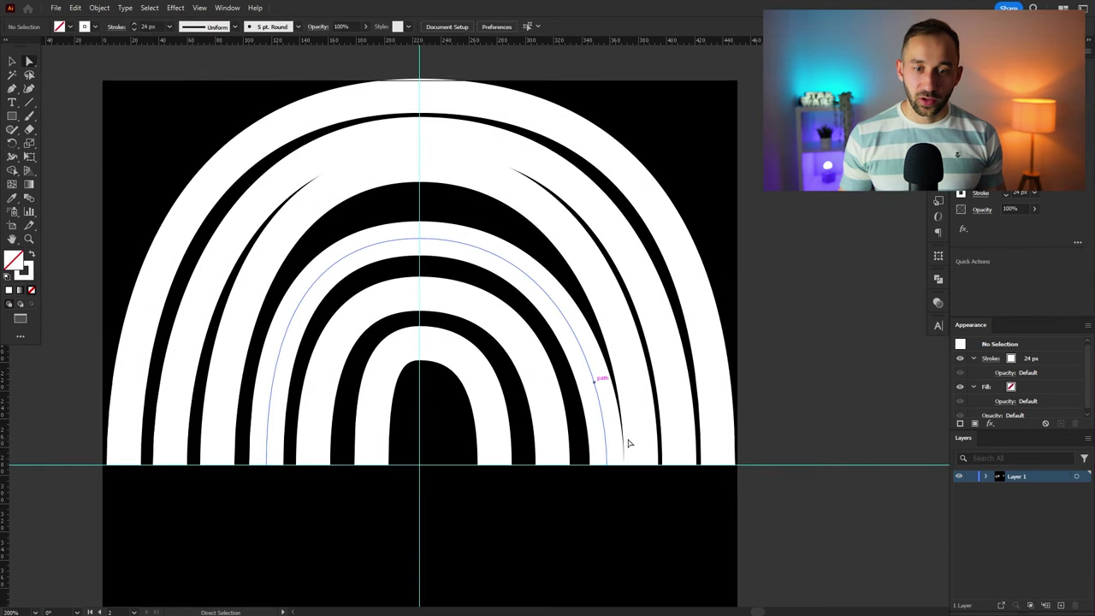
mouse_move(612, 483)
mouse_down()
mouse_move(596, 450)
mouse_move(601, 467)
mouse_up()
click(648, 479)
Lower the fourth-smallest arch's peak on the vertical guide to about 71 px
scroll(453, 191, up, 2)
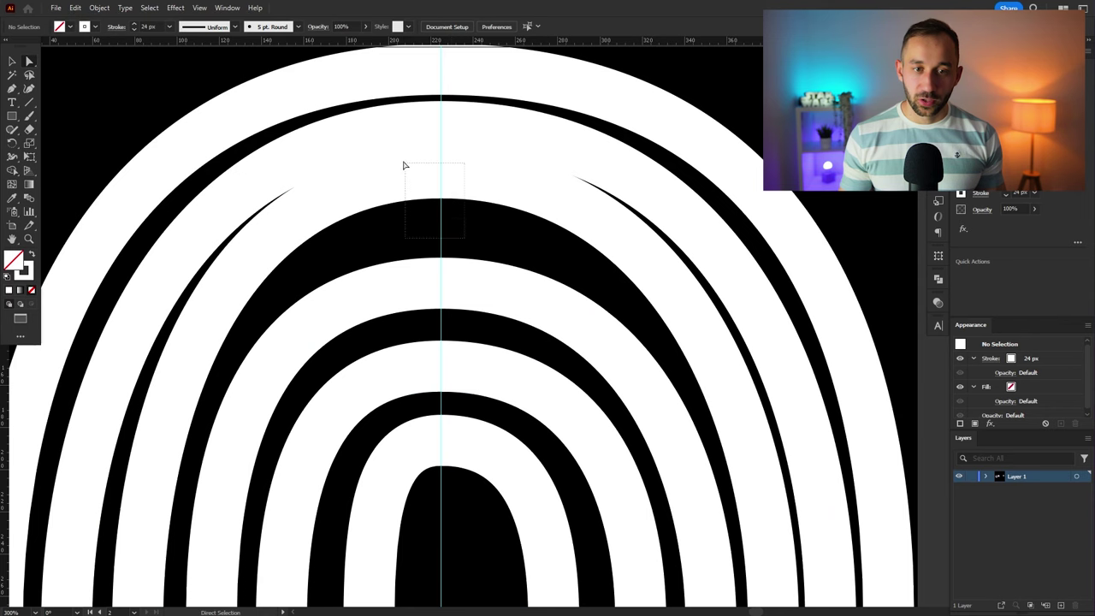
drag(404, 165, 441, 196)
scroll(441, 196, down, 3)
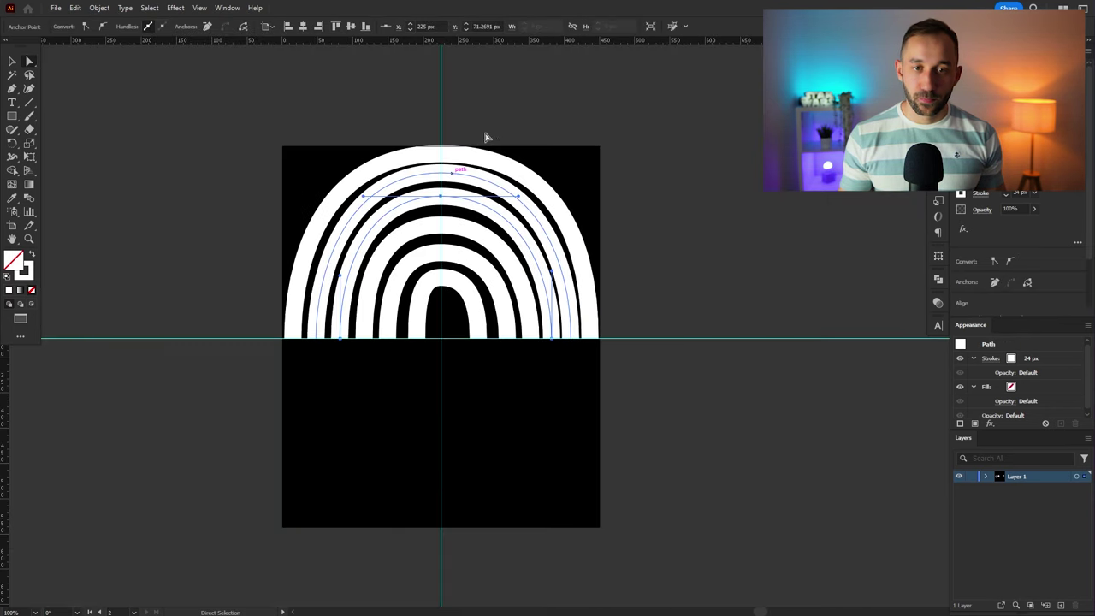
click(485, 137)
scroll(479, 150, up, 2)
drag(443, 148, 464, 217)
key(ctrl+z)
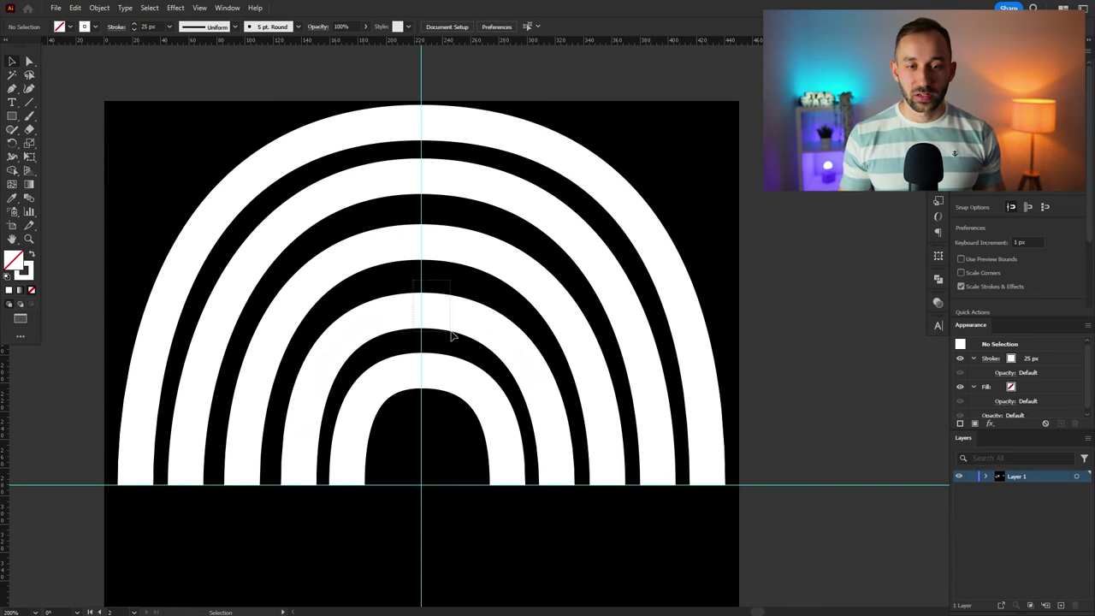
drag(452, 336, 451, 335)
scroll(145, 27, up, 1)
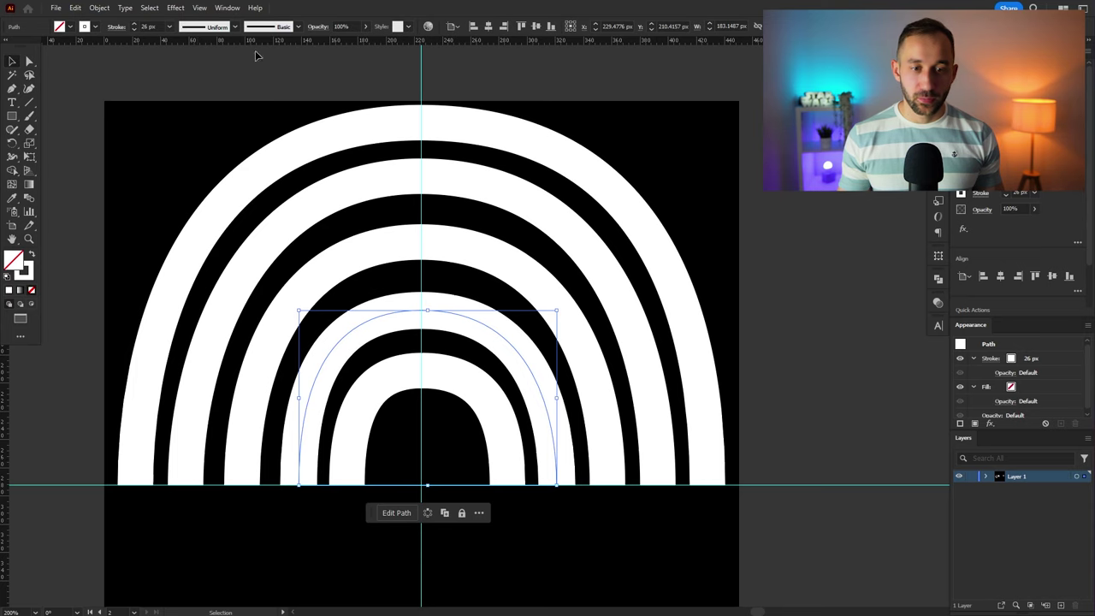
key(ctrl+z)
key(ctrl+z)
drag(198, 63, 514, 431)
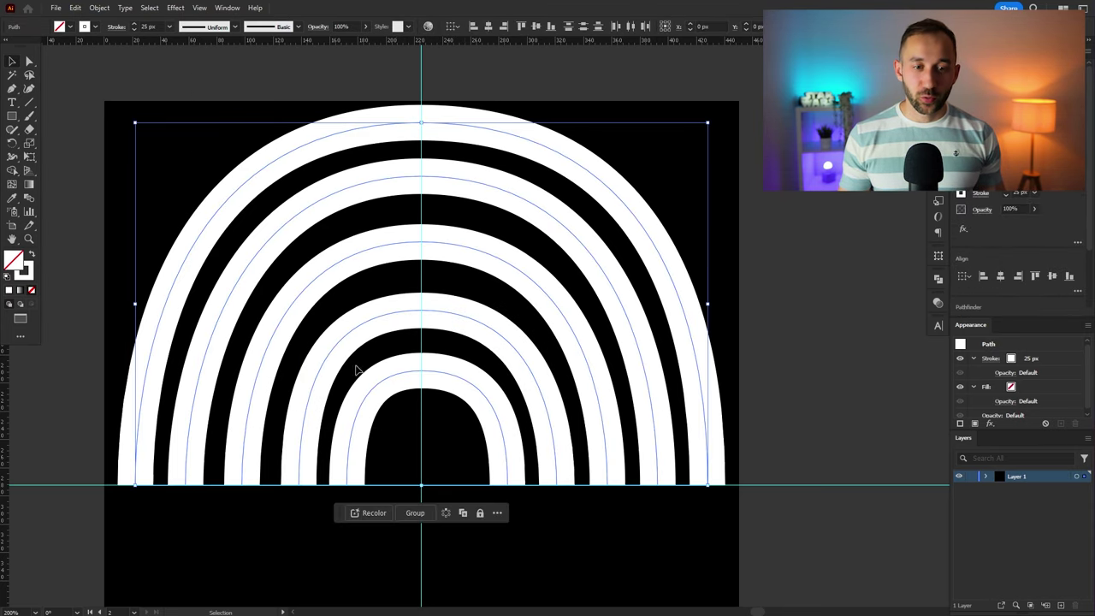
key(ctrl+shift+a)
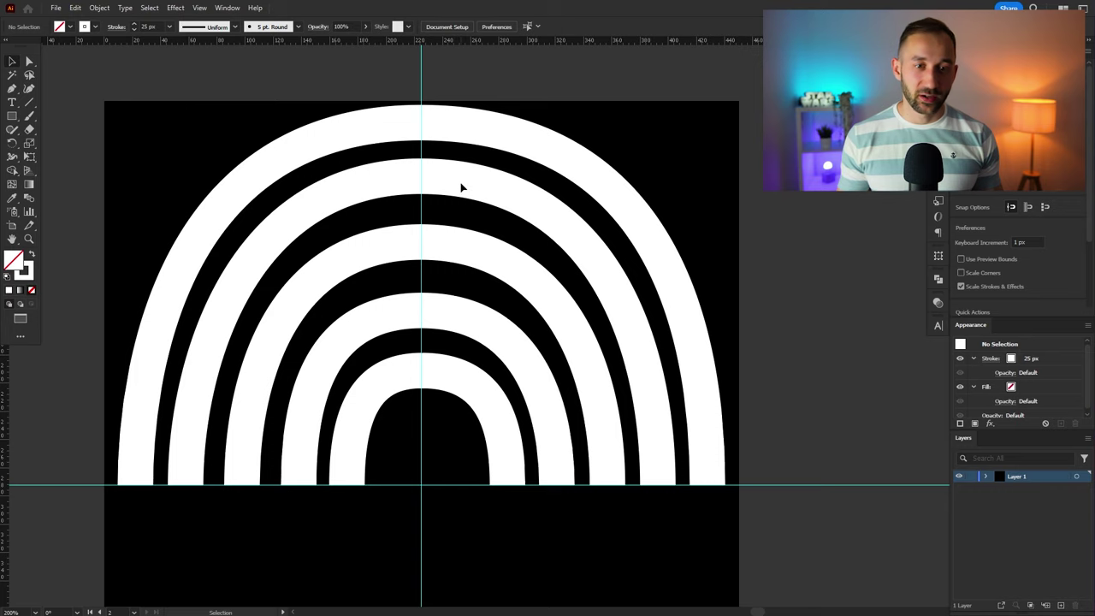
Select all five white arches, copy them and paste the copies in front in the same place
drag(236, 92, 308, 120)
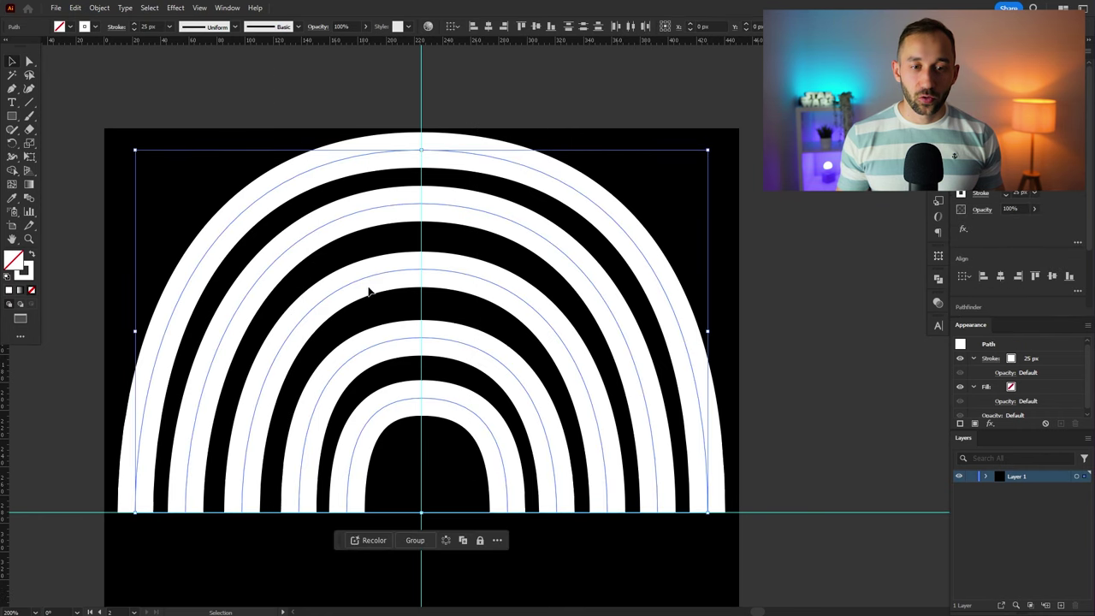
key(ctrl+c)
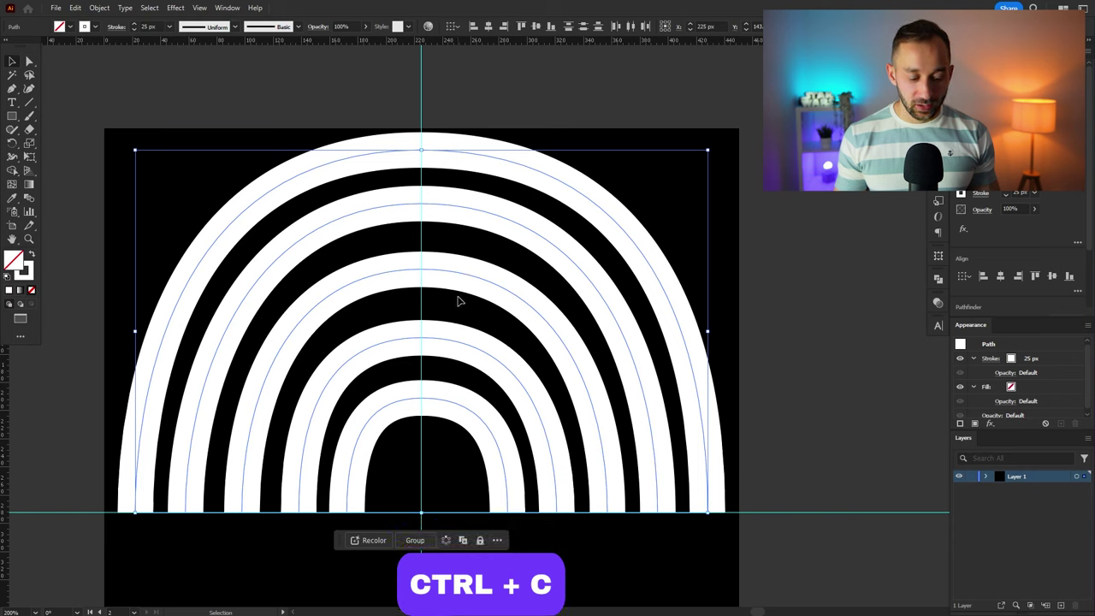
key(ctrl+f)
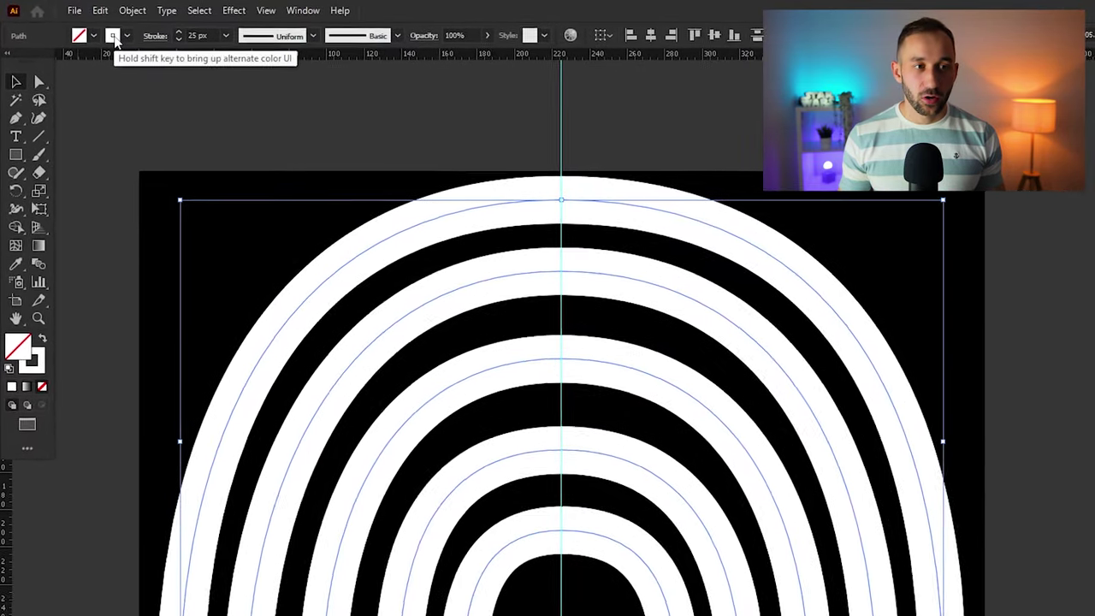
Set the copied arches' stroke colour to black and reduce their stroke weight to 4 px
click(85, 27)
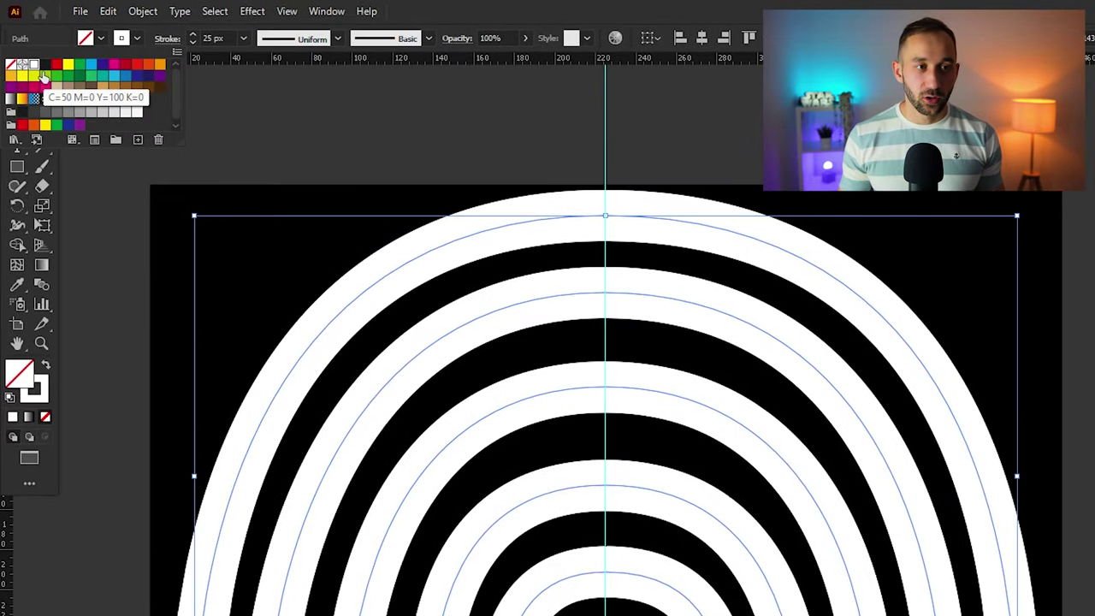
click(45, 64)
click(267, 72)
click(190, 42)
click(193, 42)
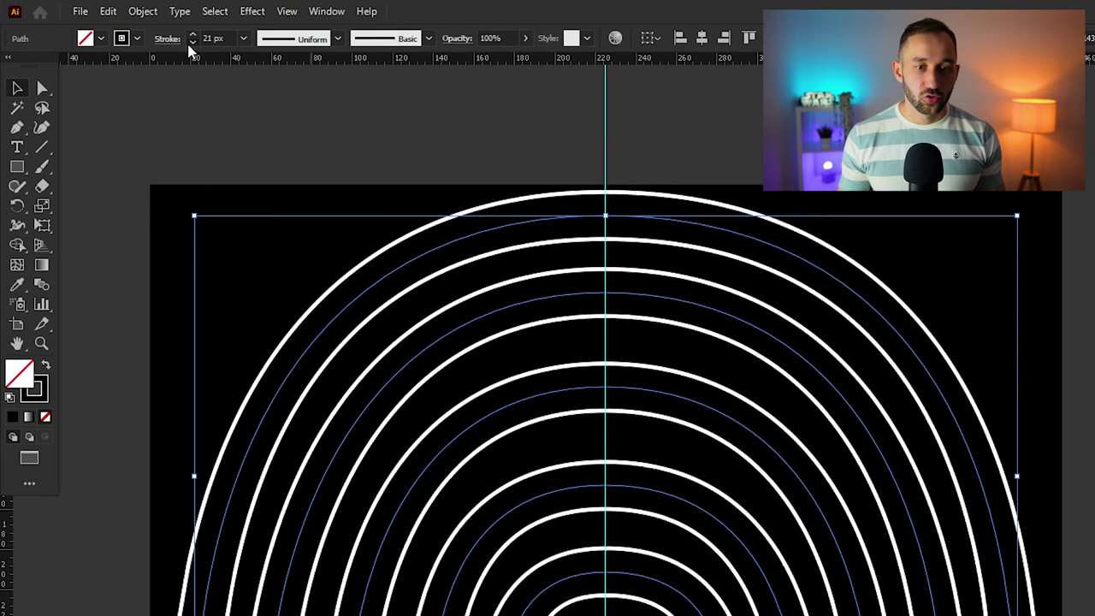
click(192, 42)
click(193, 41)
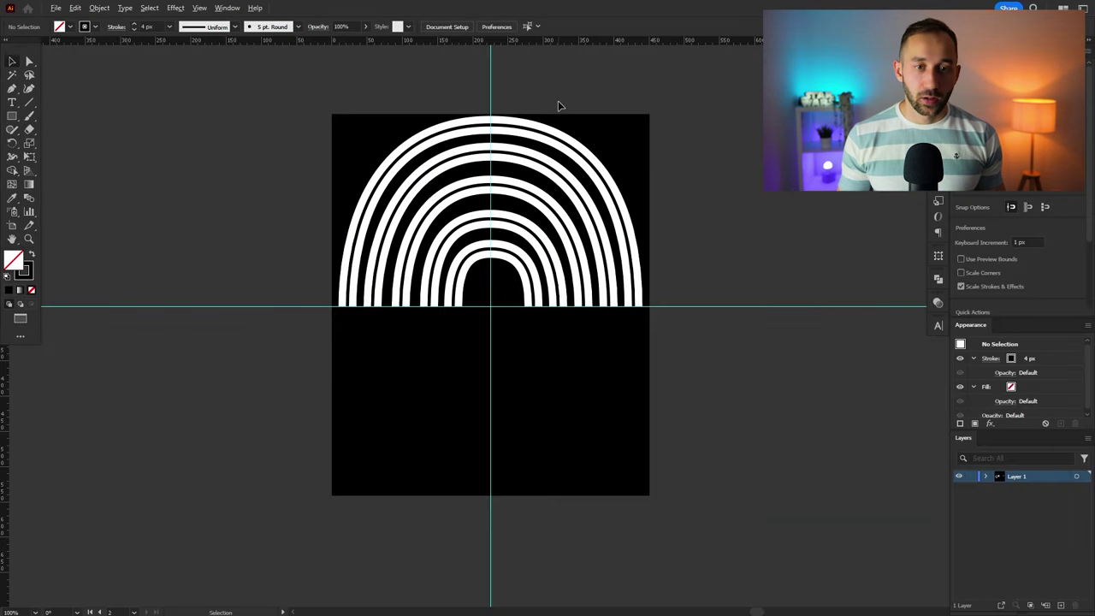
Make the black line inside the smallest arch a dashed stroke with a weight of 11 px
scroll(556, 101, up, 2)
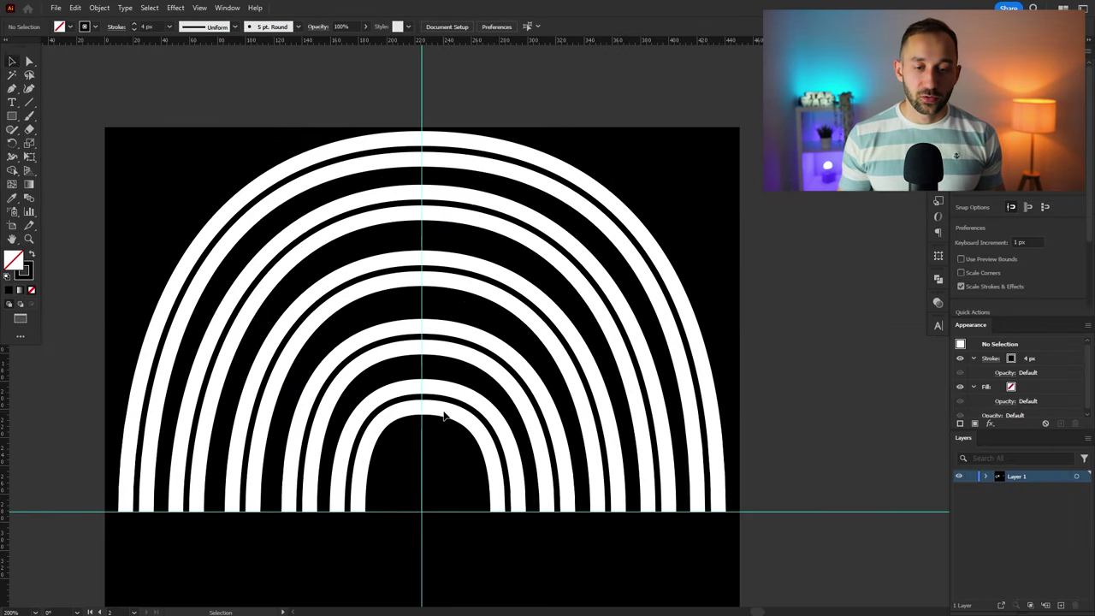
click(446, 402)
drag(352, 332, 325, 308)
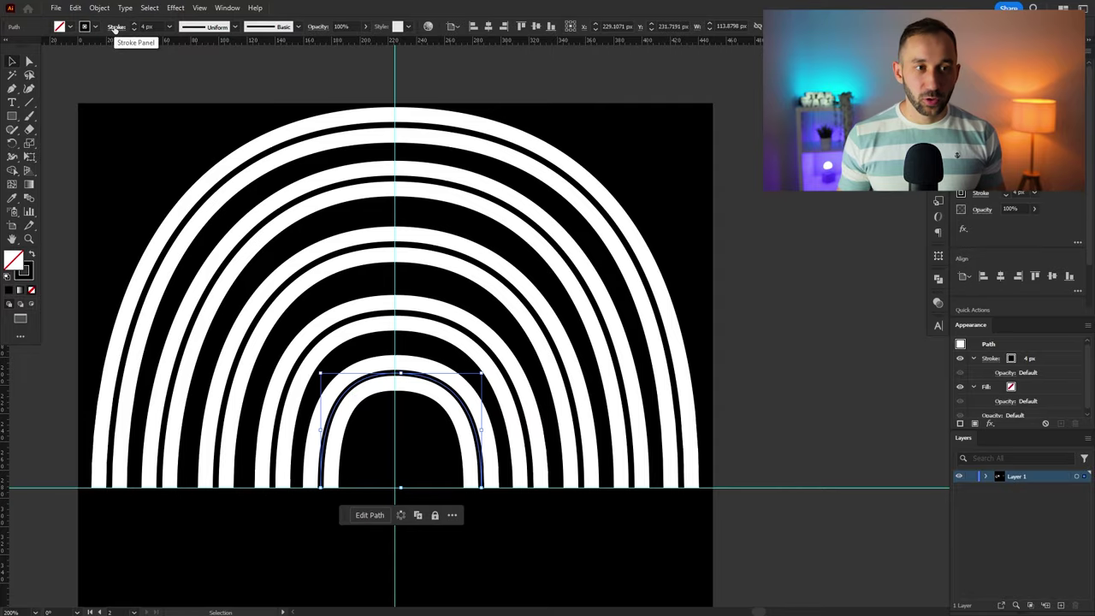
click(401, 429)
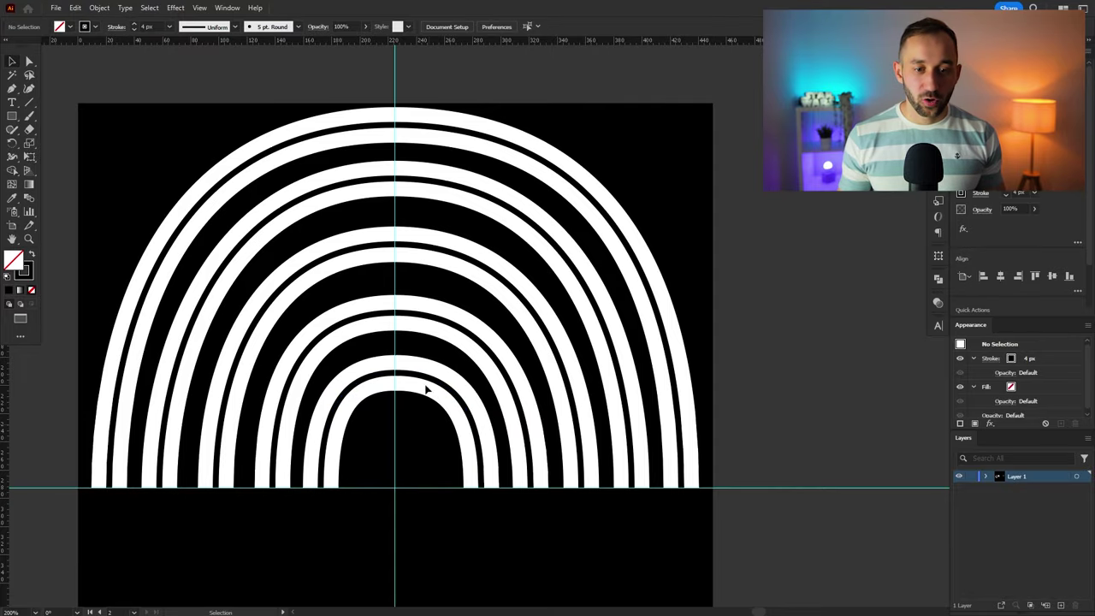
click(423, 380)
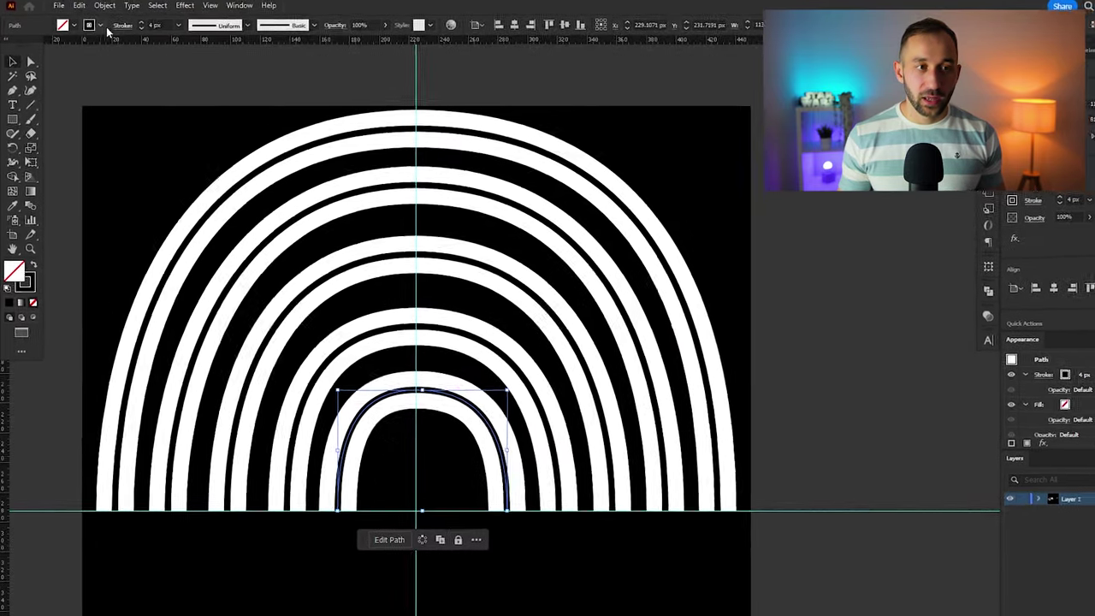
click(115, 26)
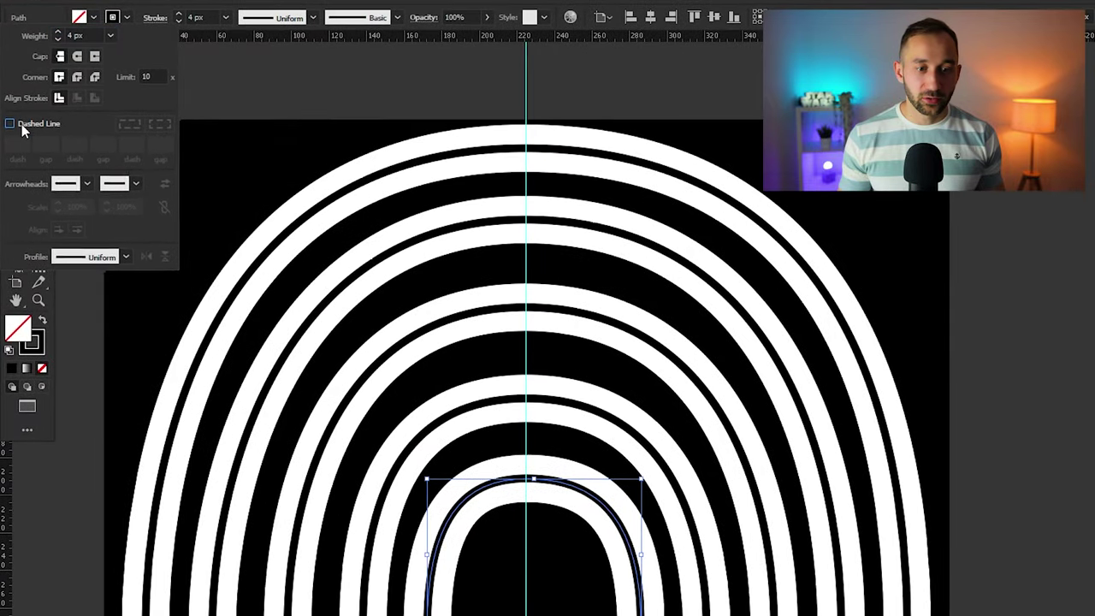
click(18, 119)
click(62, 32)
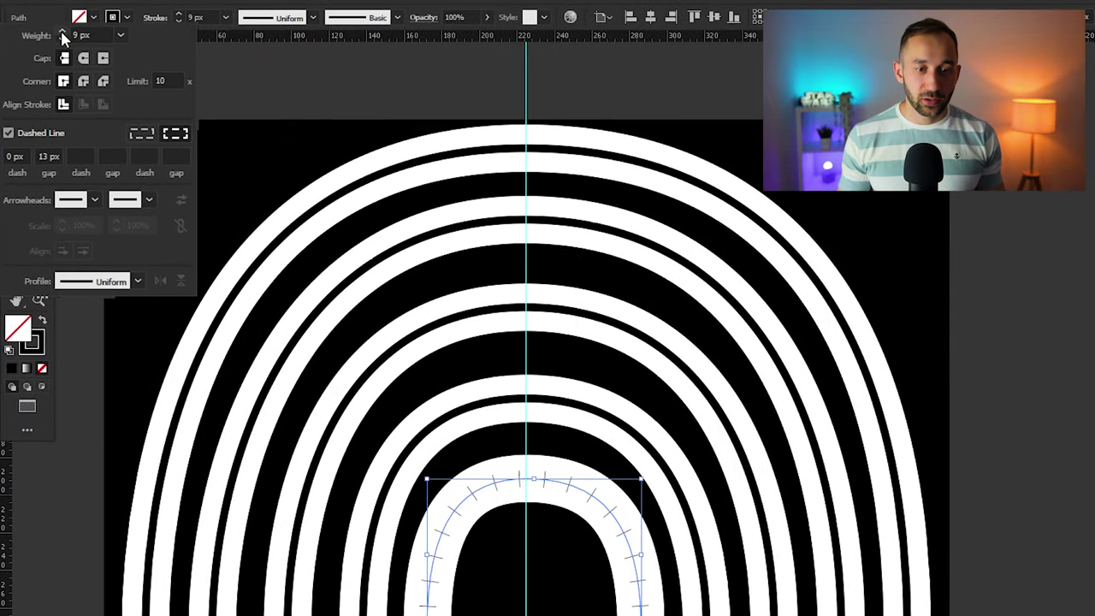
click(61, 32)
Set the dash length of the smallest arch's black line to 10 px
click(16, 156)
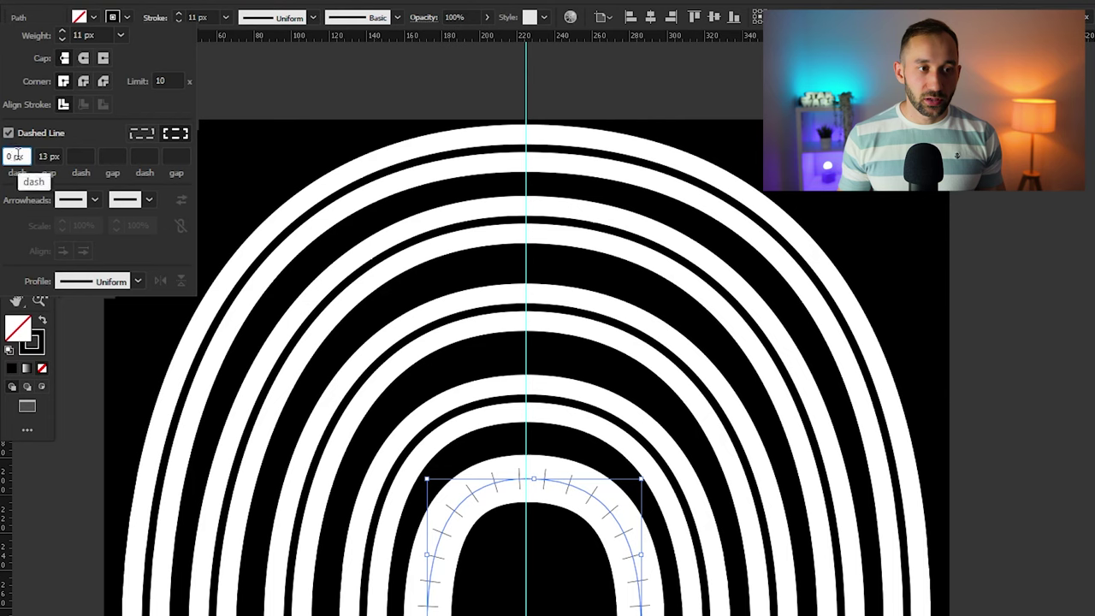
text(4)
key(Return)
text(8)
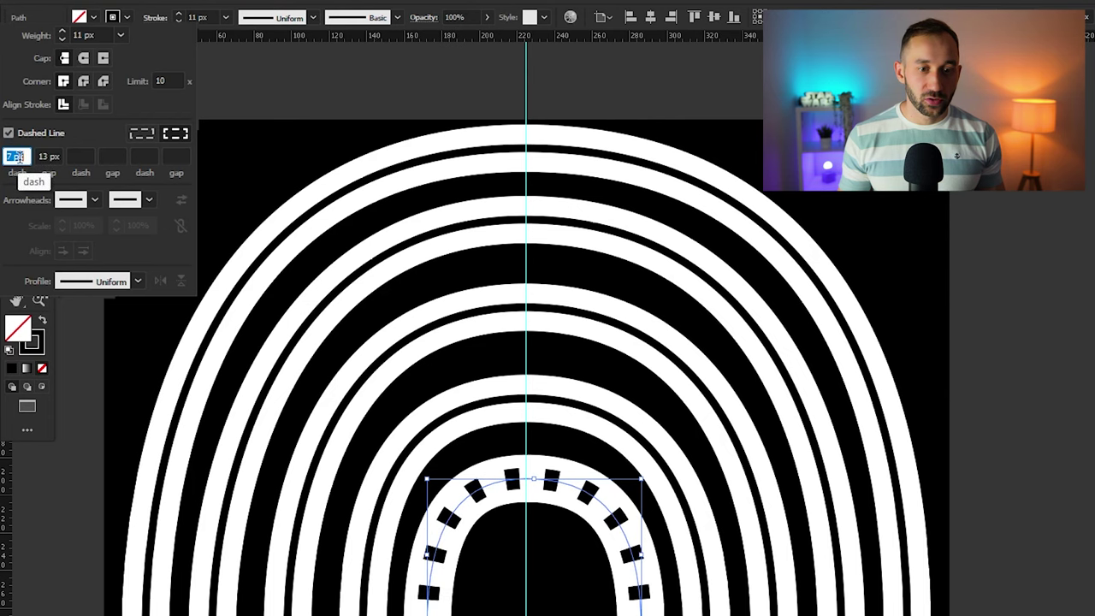
key(Return)
scroll(10, 156, up, 1)
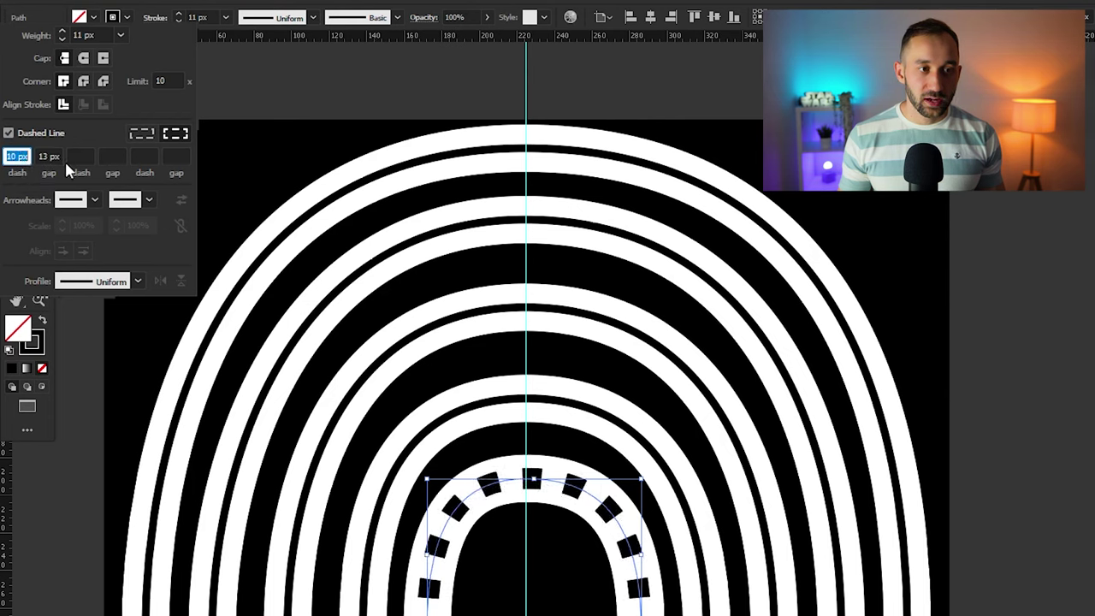
Set the gap between the black dashes of the smallest arch to 7 px
click(51, 157)
scroll(51, 158, down, 13)
scroll(50, 158, up, 1)
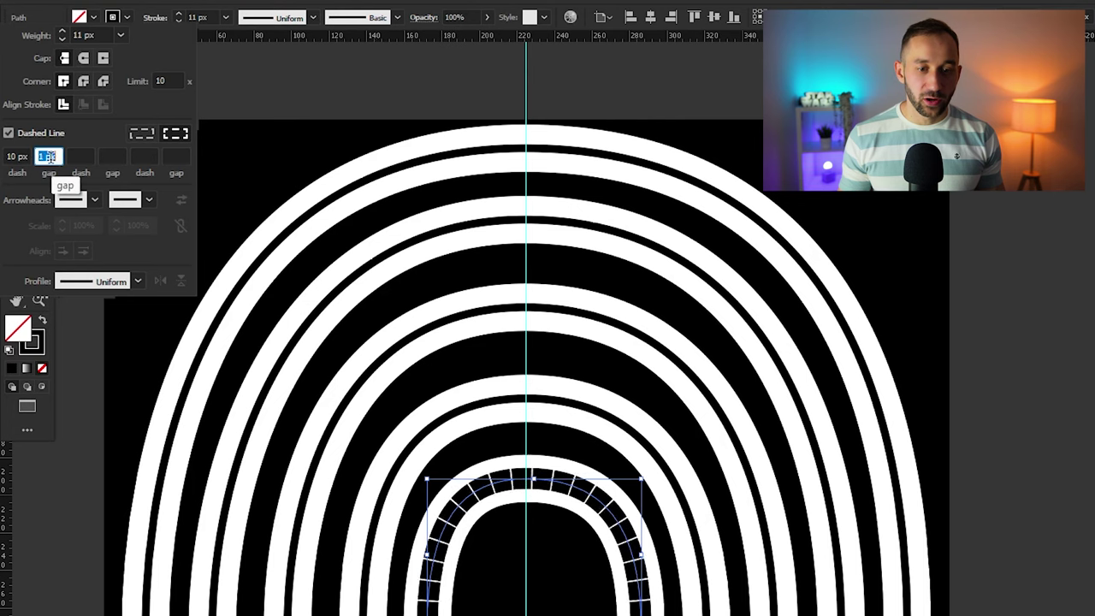
scroll(48, 157, up, 6)
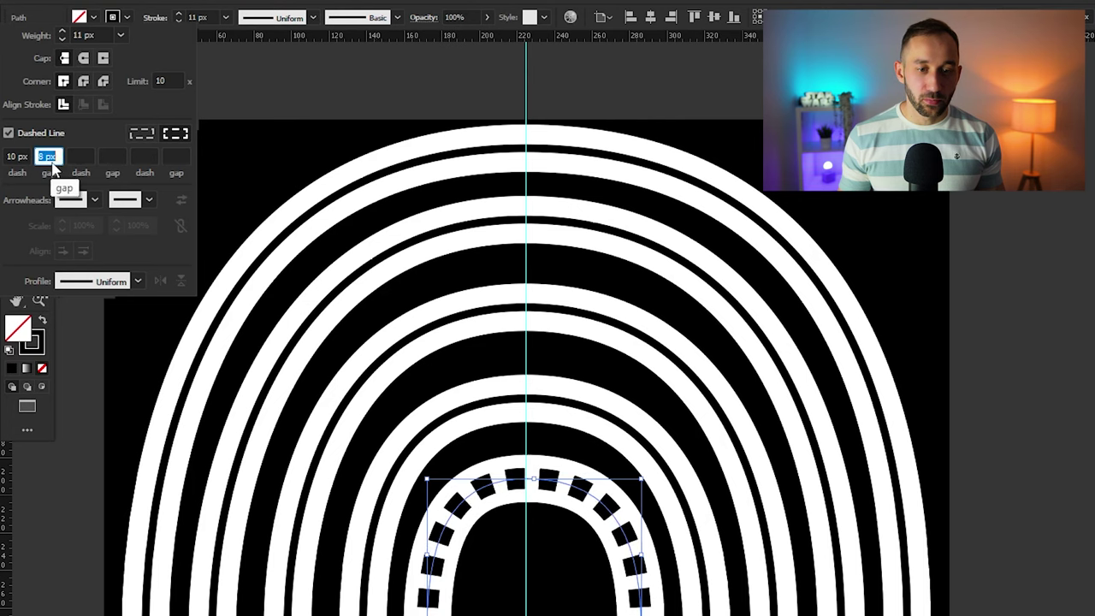
Give the dashed line round joins and round caps, and set its dash length to 14 px
click(84, 81)
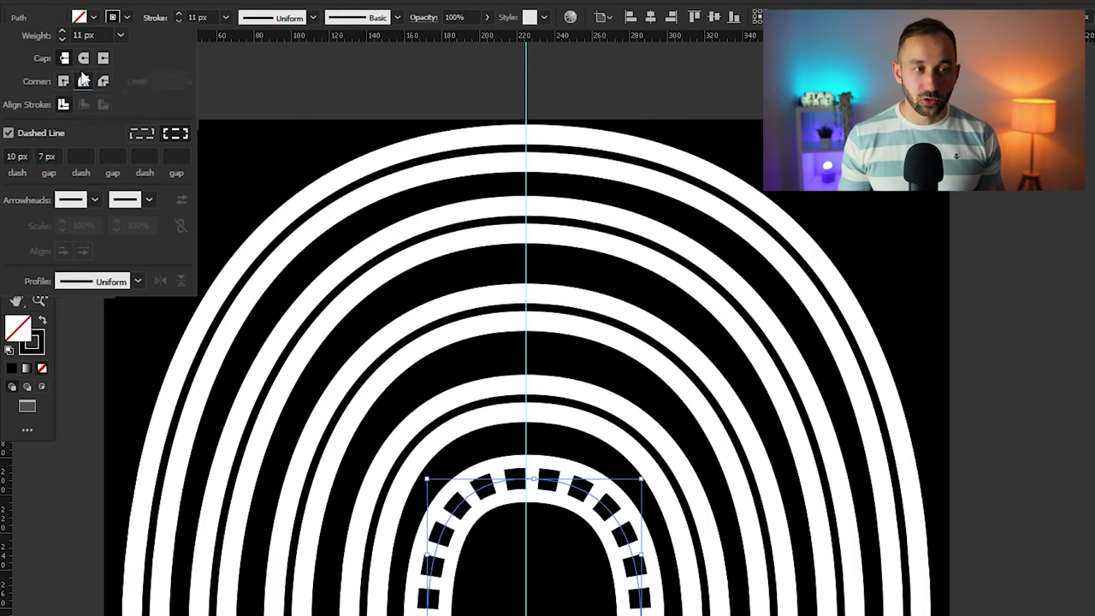
click(83, 58)
click(19, 151)
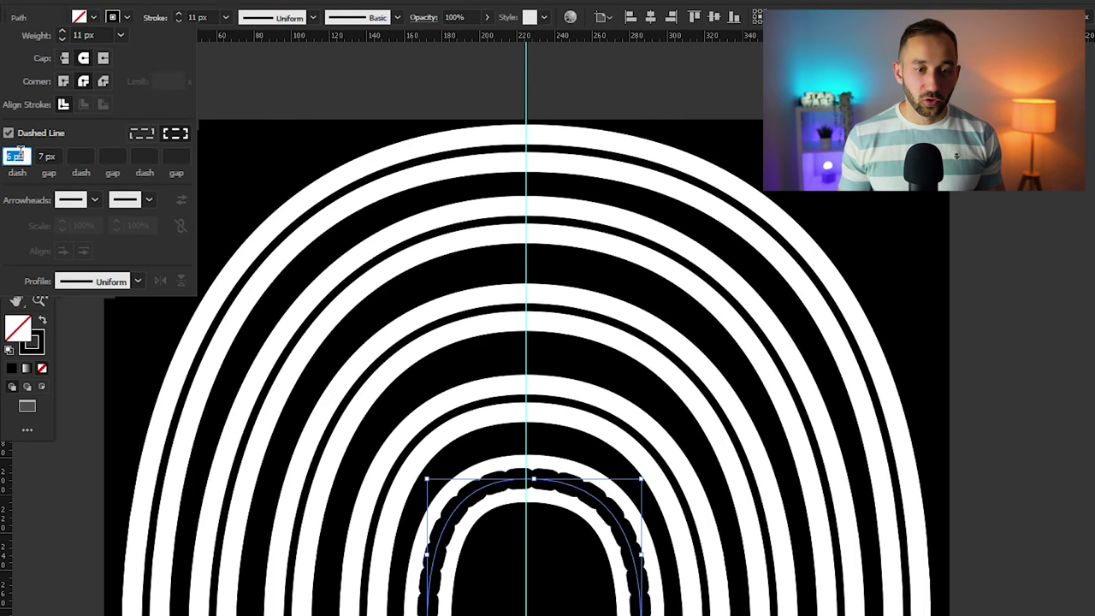
scroll(19, 151, up, 4)
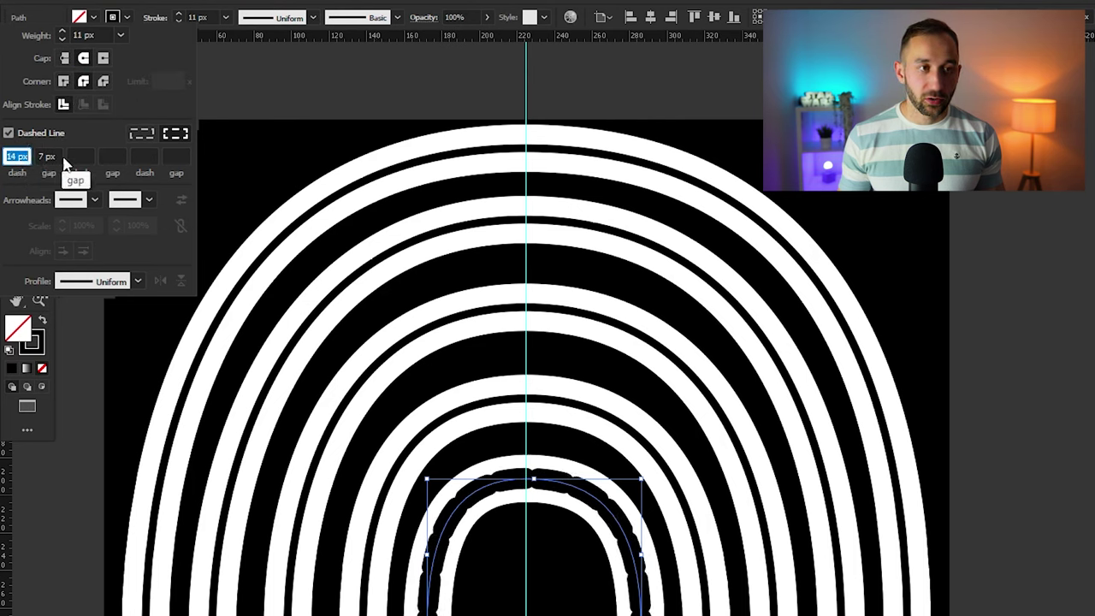
Widen the gap between the rounded dashes to 24 px
click(52, 155)
scroll(53, 156, up, 14)
scroll(57, 156, up, 3)
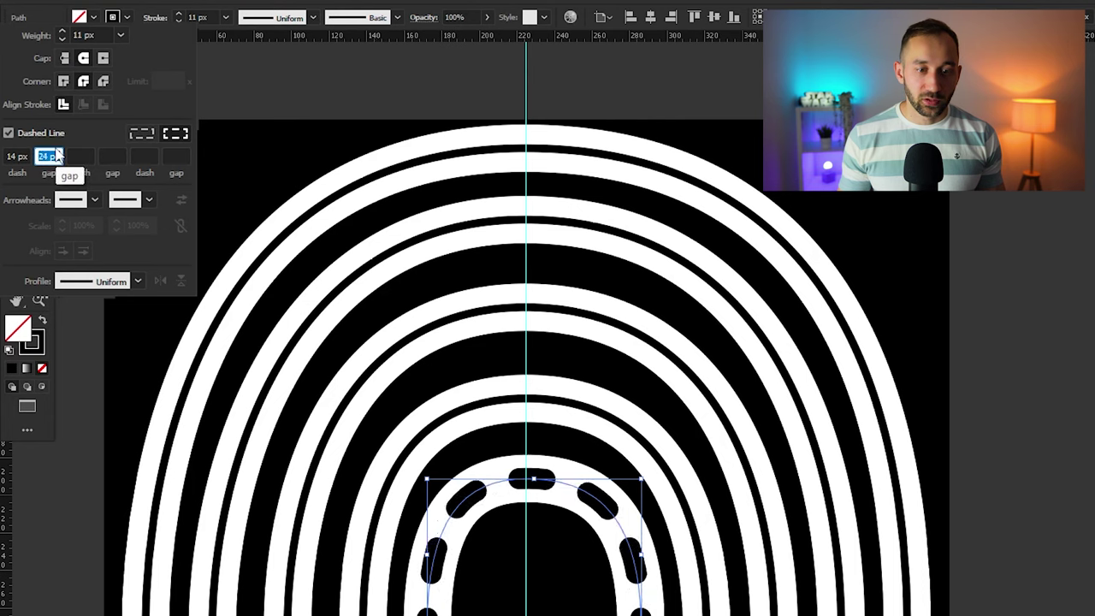
Turn the rounded dashes on the smallest arch into dots with a dash length of 0 px and a gap of 15 px
click(15, 155)
scroll(16, 156, down, 9)
scroll(16, 156, down, 3)
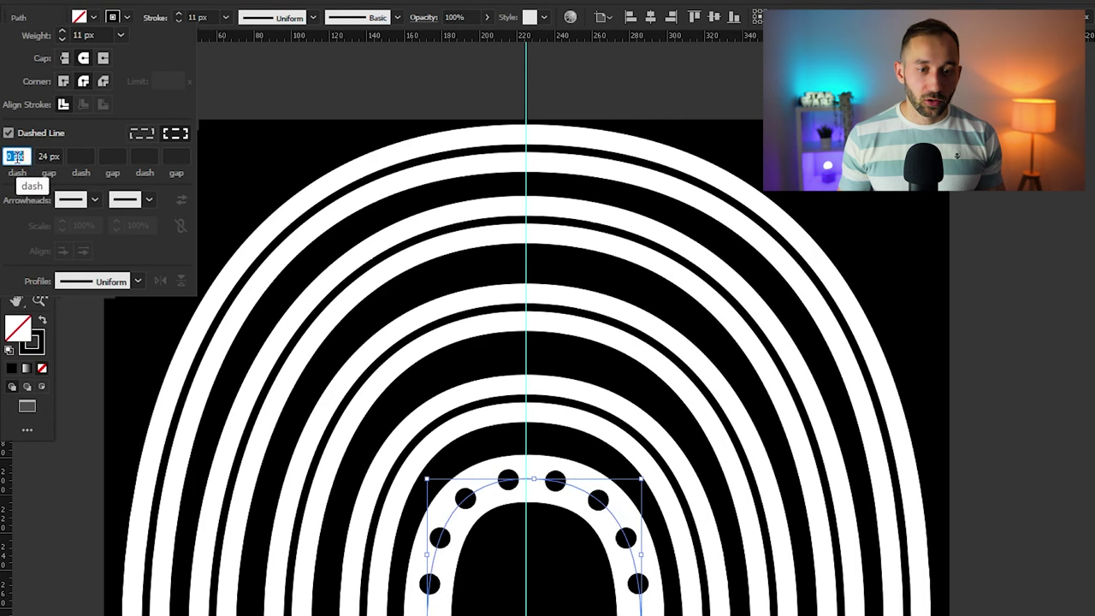
click(48, 156)
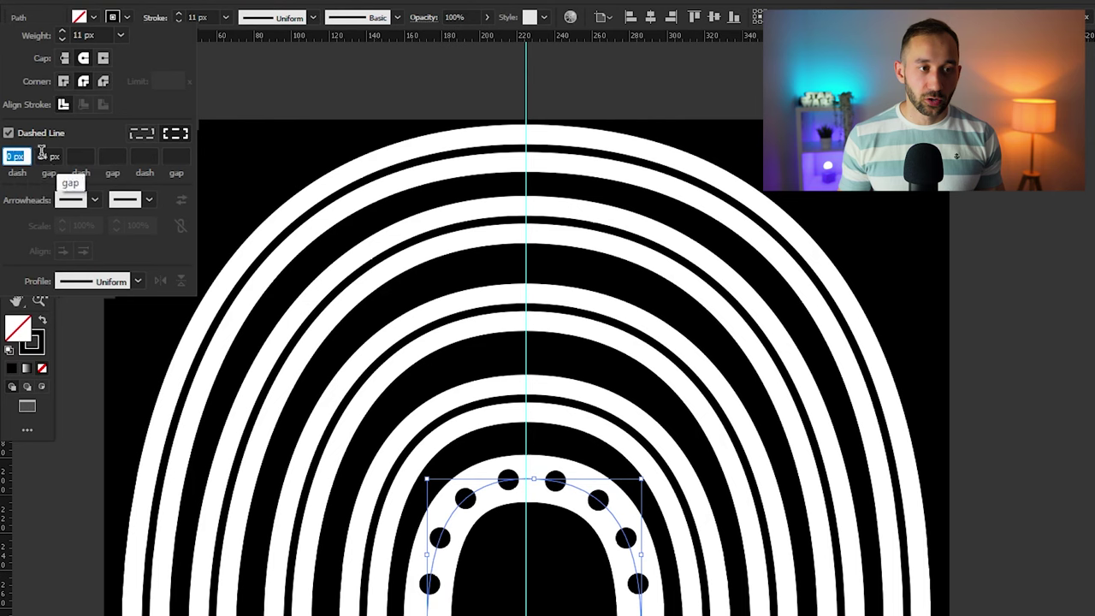
scroll(47, 154, down, 10)
scroll(51, 154, down, 1)
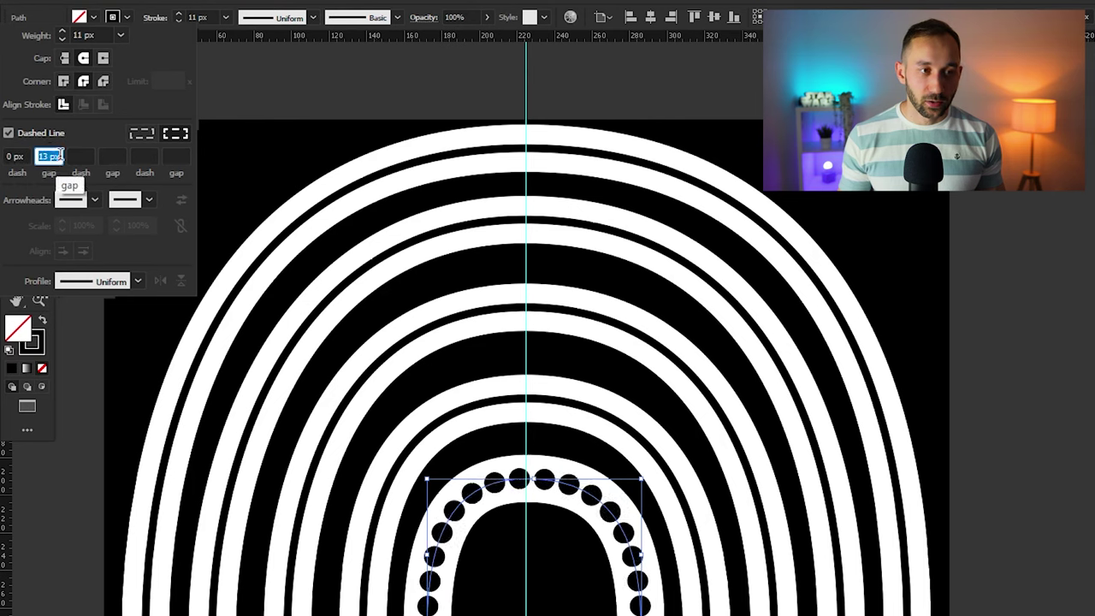
scroll(59, 152, up, 1)
scroll(59, 153, up, 1)
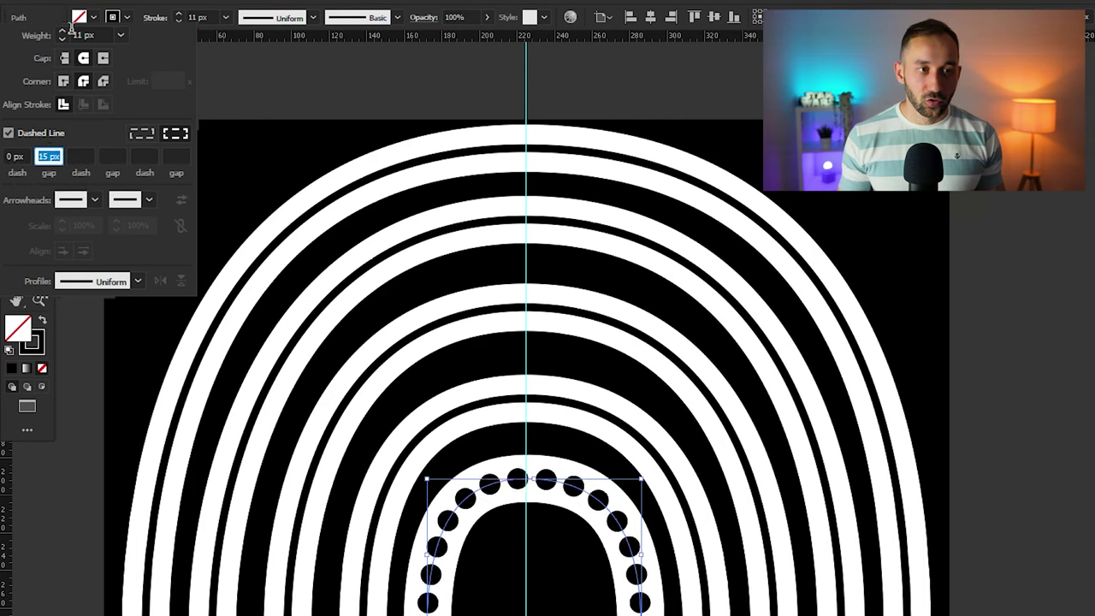
Set the dotted line's stroke weight to 12 px and deselect it
click(61, 32)
click(62, 32)
click(63, 39)
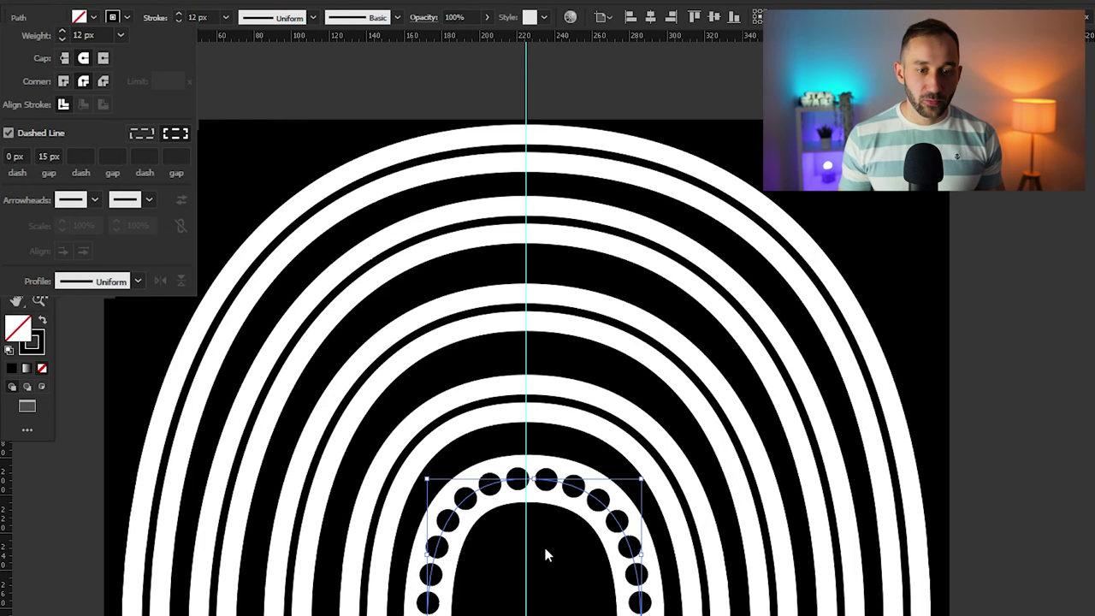
click(549, 553)
scroll(586, 587, down, 4)
scroll(585, 611, up, 6)
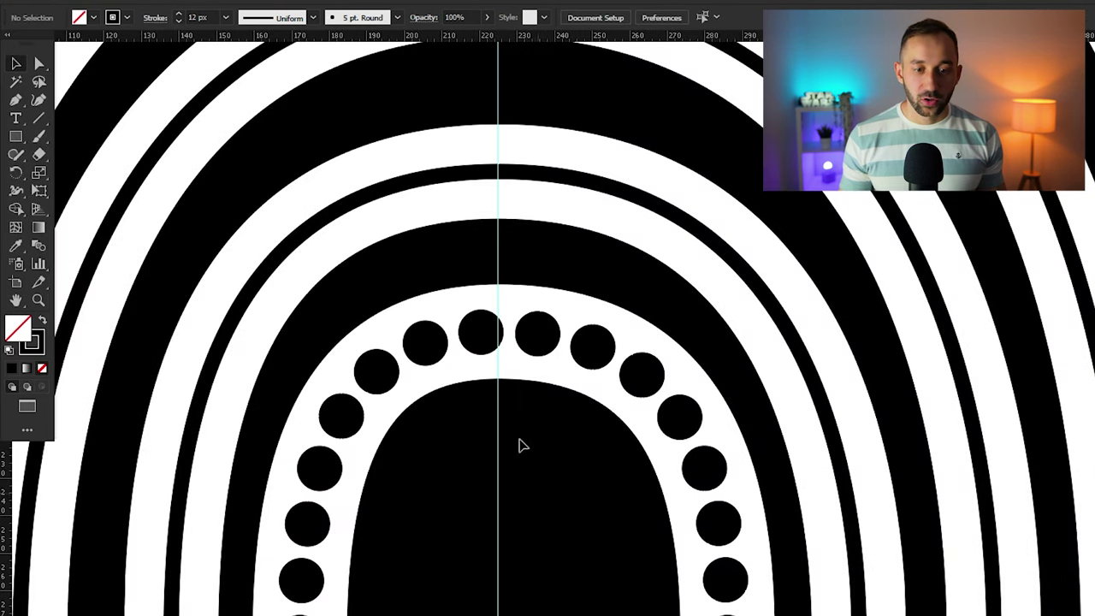
Try a variant with the dots recoloured white and the smallest white arch behind them deleted
click(548, 336)
click(126, 18)
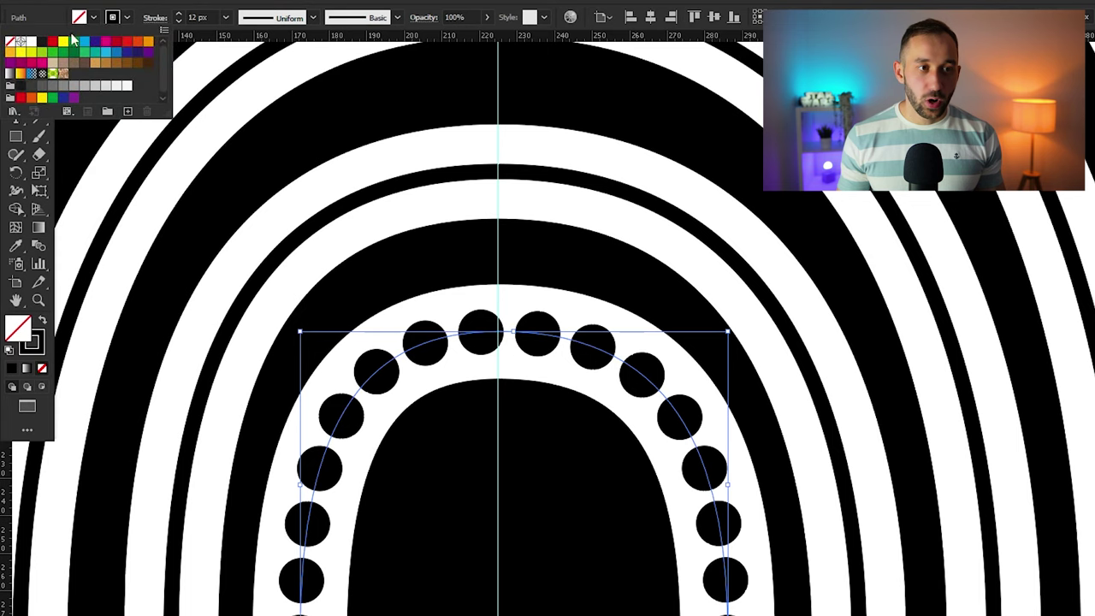
click(30, 42)
click(514, 439)
click(413, 545)
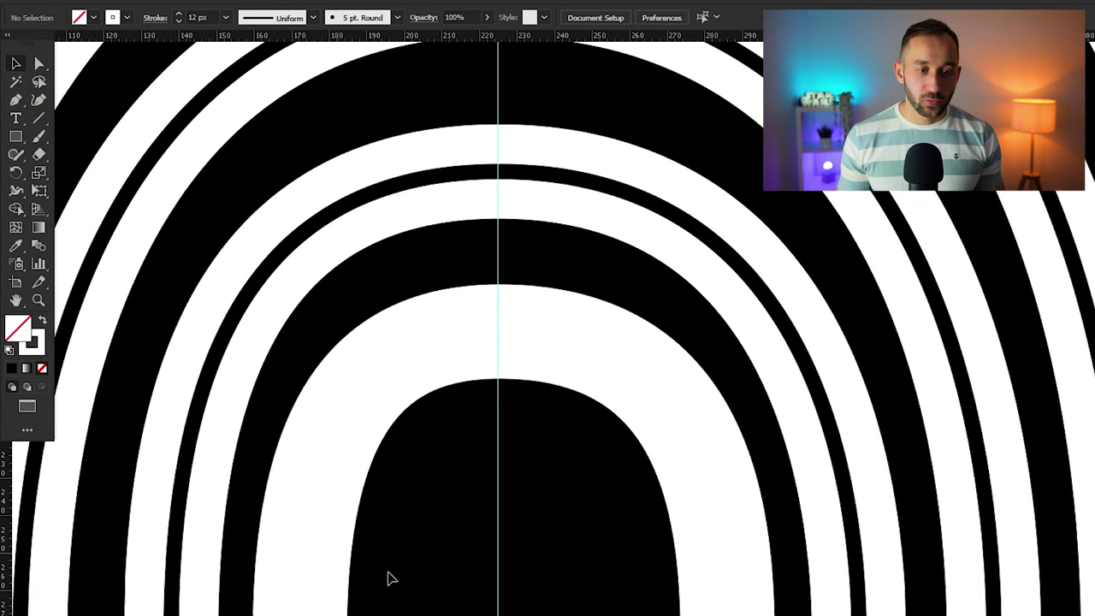
click(301, 488)
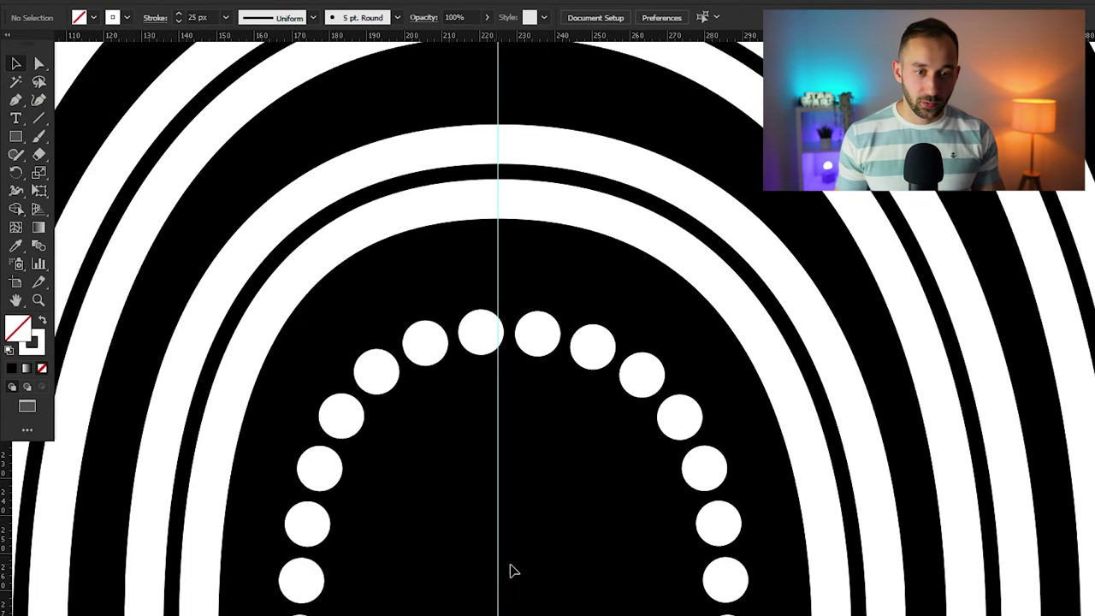
scroll(508, 570, down, 6)
scroll(587, 557, up, 6)
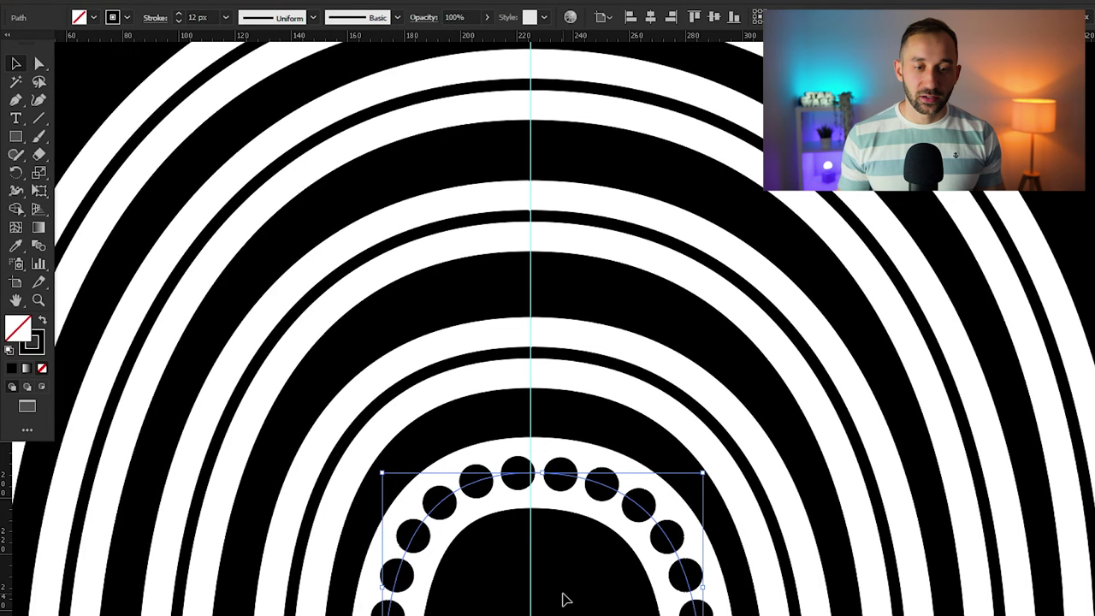
click(559, 590)
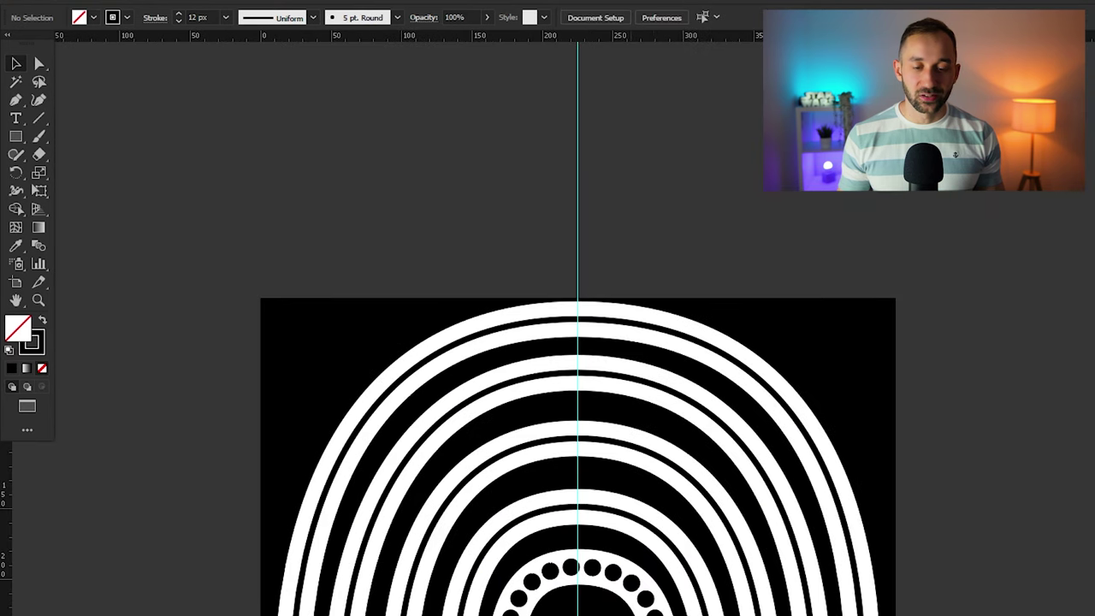
Apply a Zig Zag effect with 15 ridges per segment to the black line of the middle arch
scroll(628, 531, up, 2)
click(597, 505)
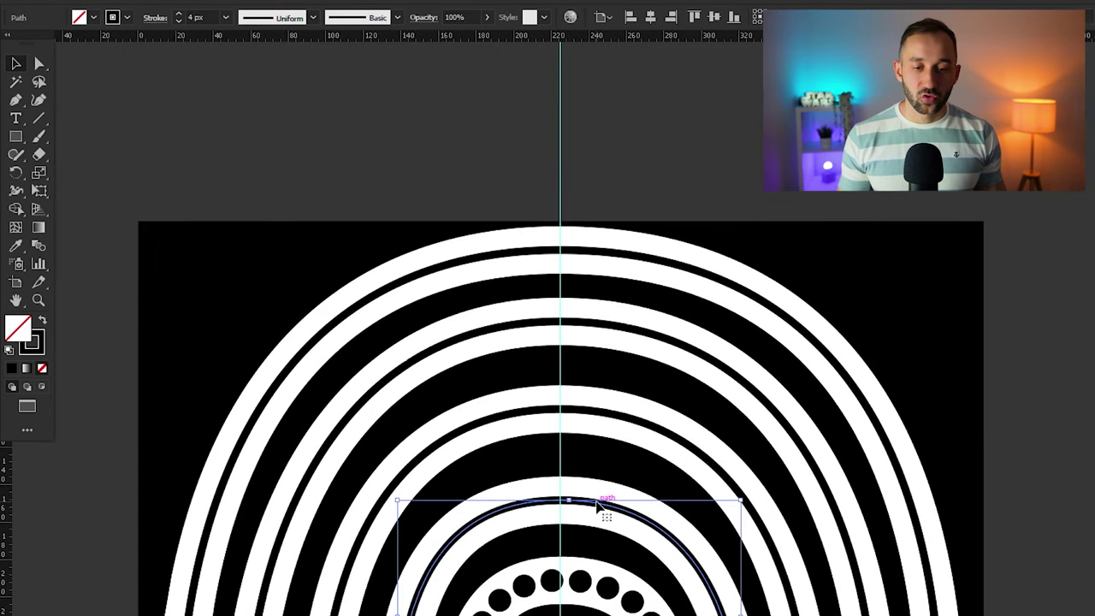
click(562, 410)
scroll(565, 408, up, 1)
scroll(566, 408, down, 1)
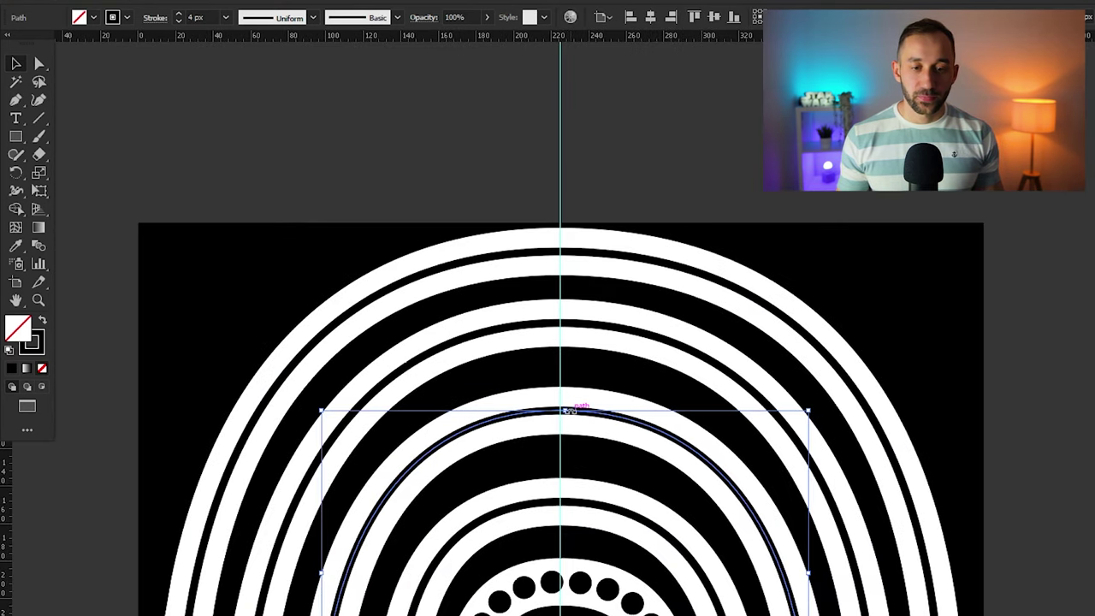
drag(631, 456, 575, 443)
scroll(516, 399, up, 2)
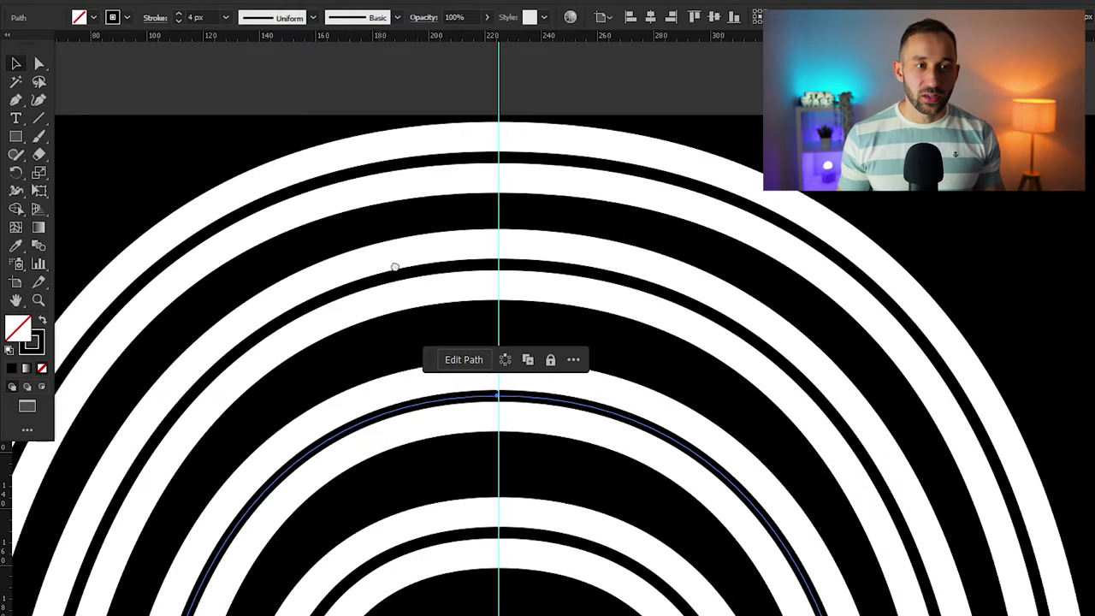
drag(380, 273, 454, 205)
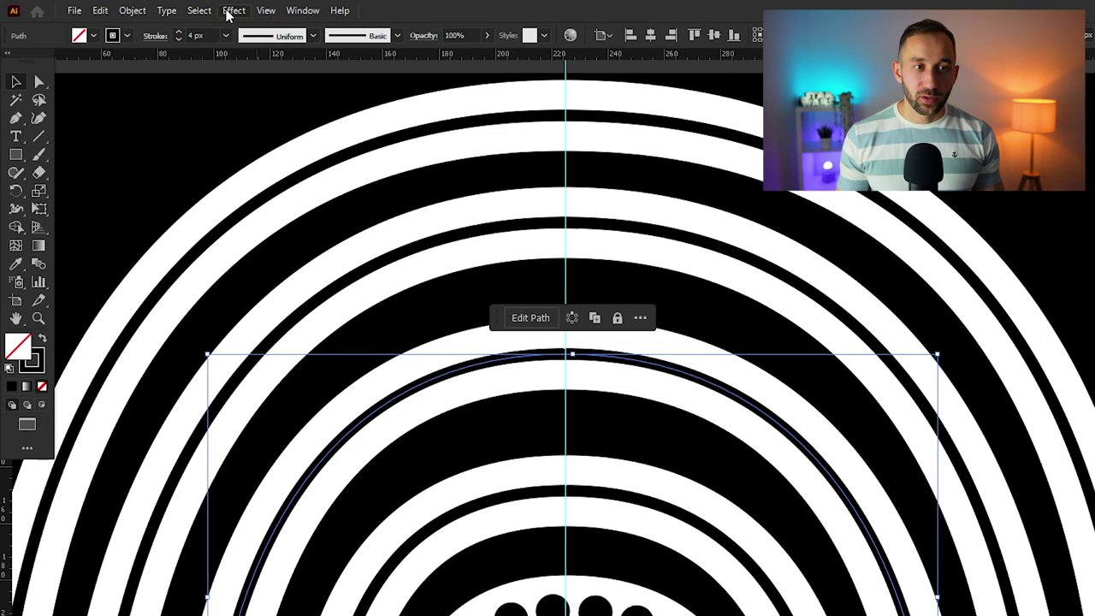
click(231, 10)
mouse_move(281, 141)
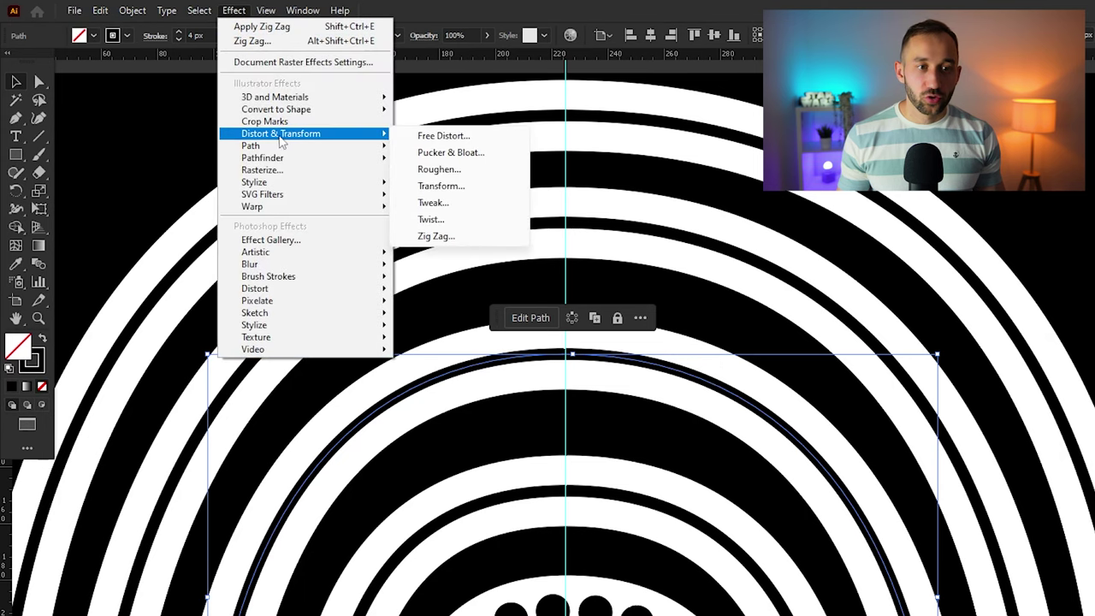
click(469, 242)
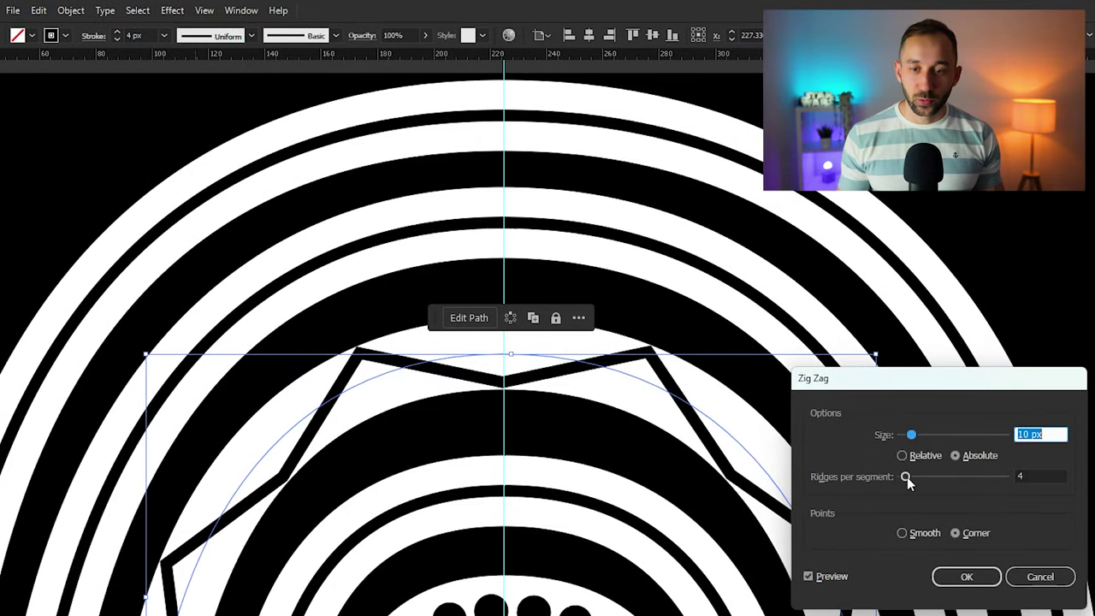
drag(909, 481, 919, 484)
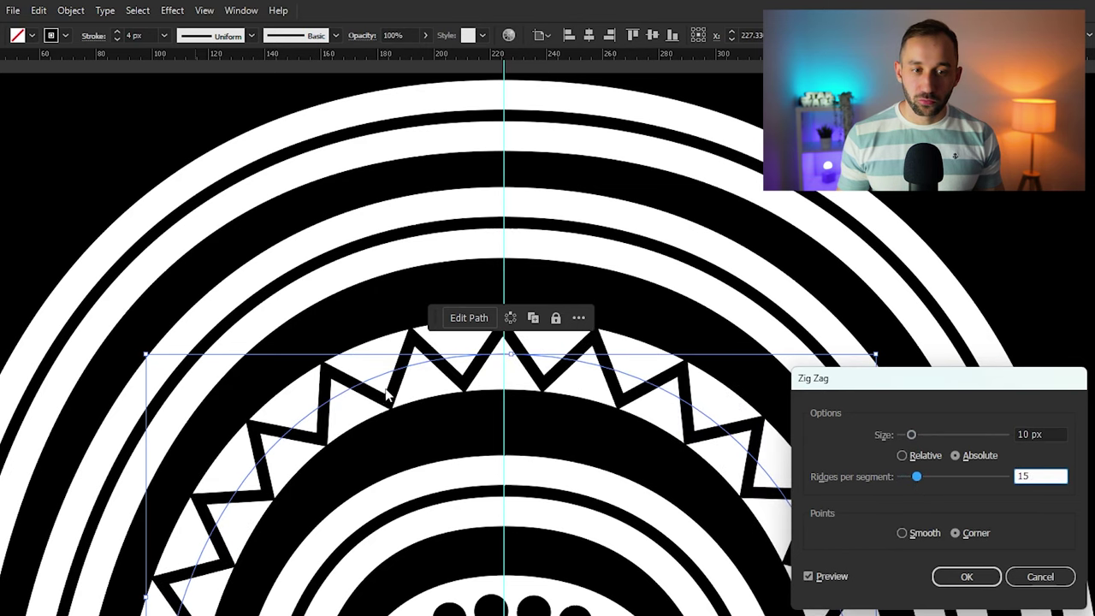
Set the Zig Zag to an absolute size of 7 px with smooth points, apply it and deselect the line
drag(910, 435, 908, 438)
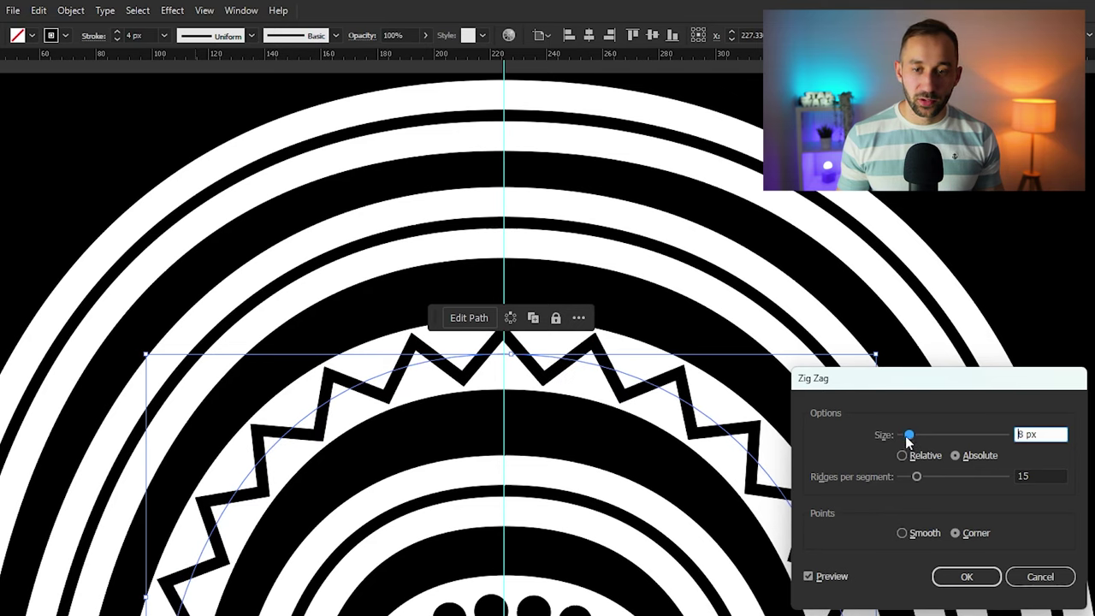
drag(906, 436, 907, 439)
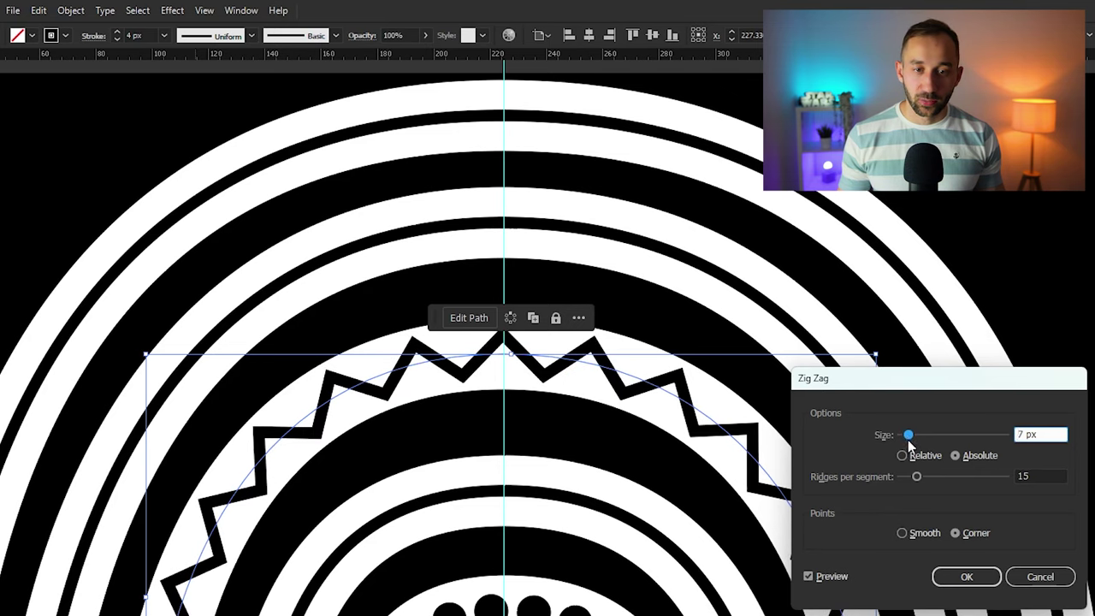
click(903, 533)
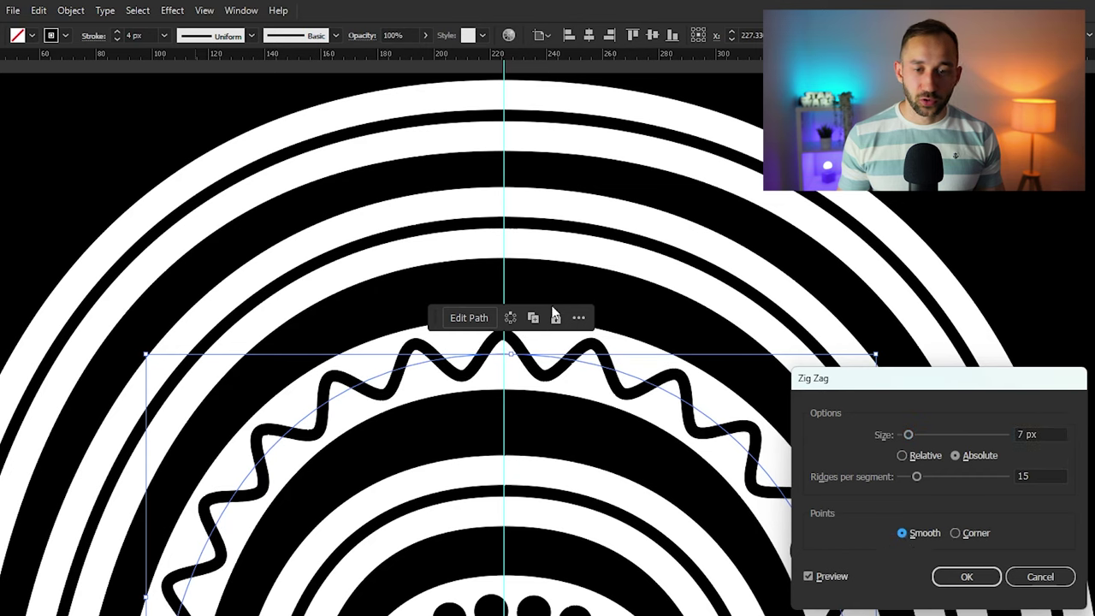
click(952, 533)
click(910, 533)
click(922, 455)
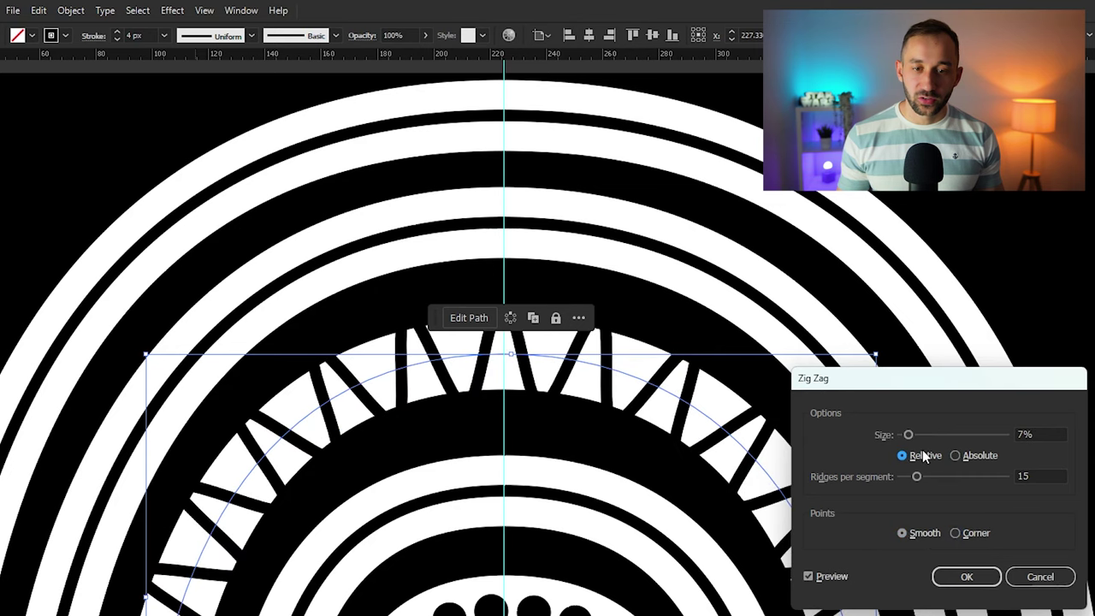
click(975, 458)
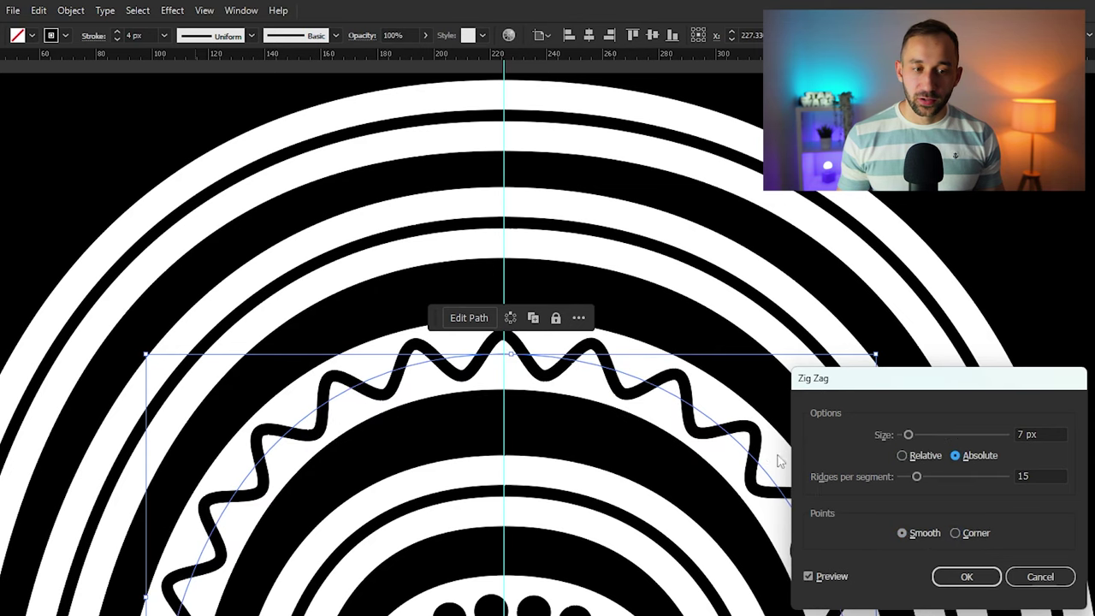
click(966, 576)
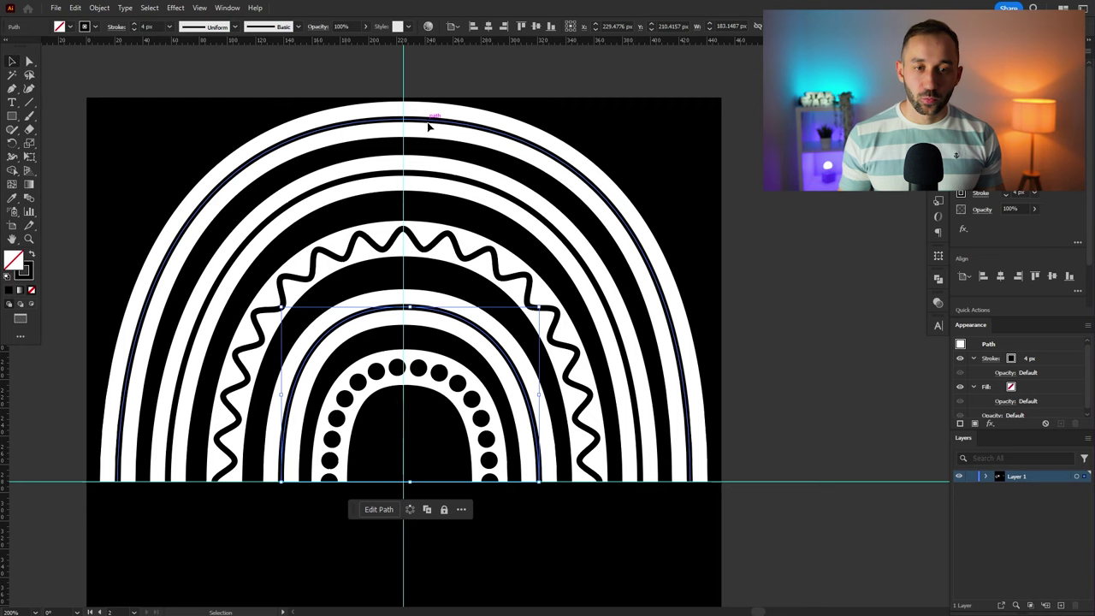
click(881, 250)
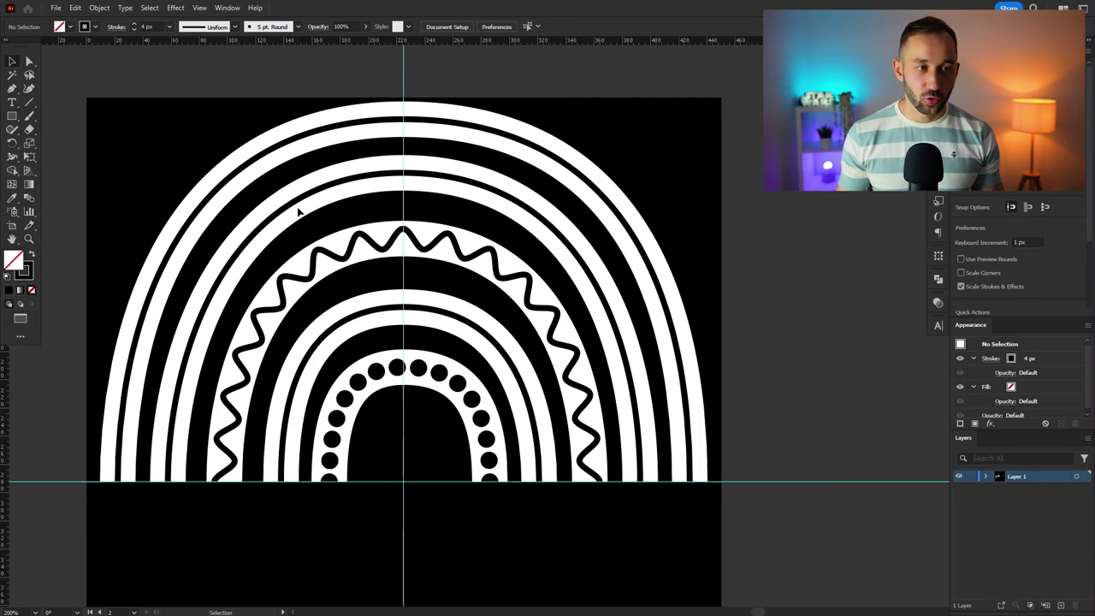
Draw a square about 20 px wide below the arches, rotated into a diamond, with a white fill and no stroke
drag(286, 403, 292, 369)
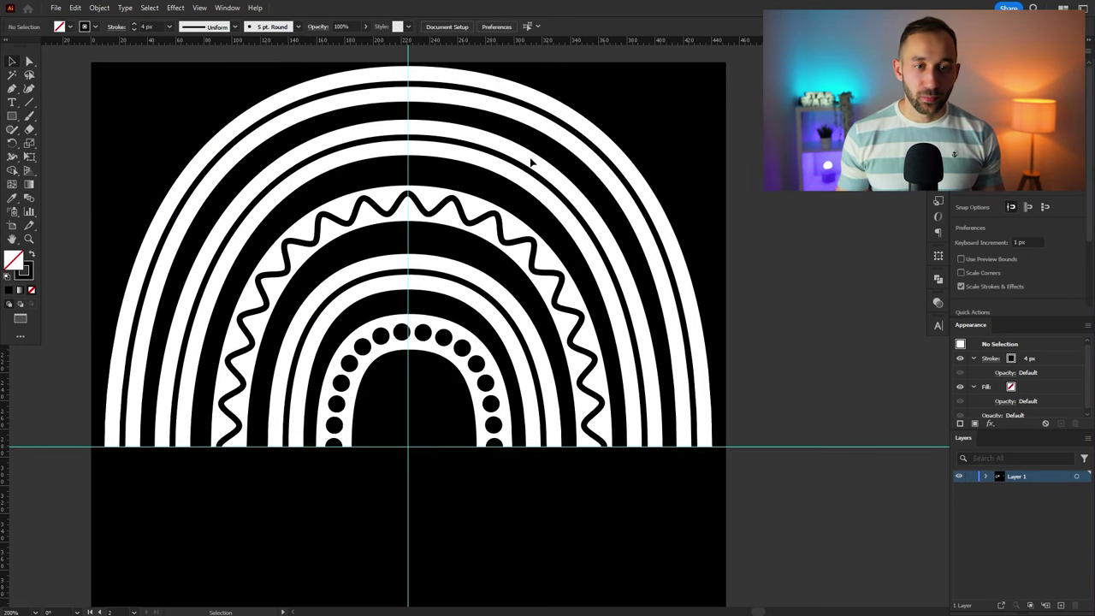
drag(494, 513, 450, 436)
scroll(214, 509, up, 2)
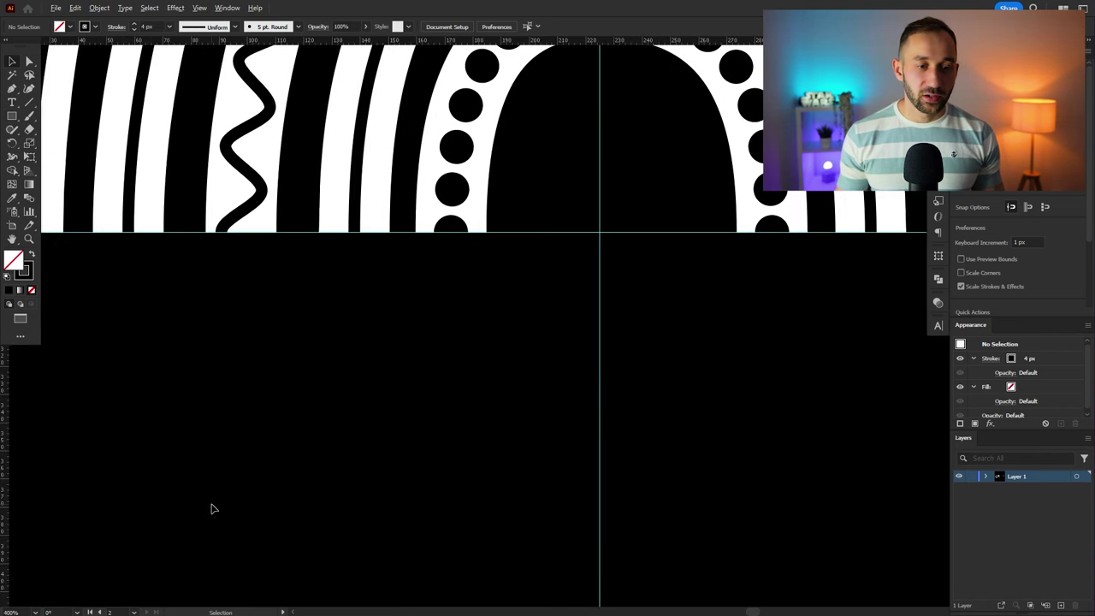
drag(175, 408, 310, 433)
click(13, 116)
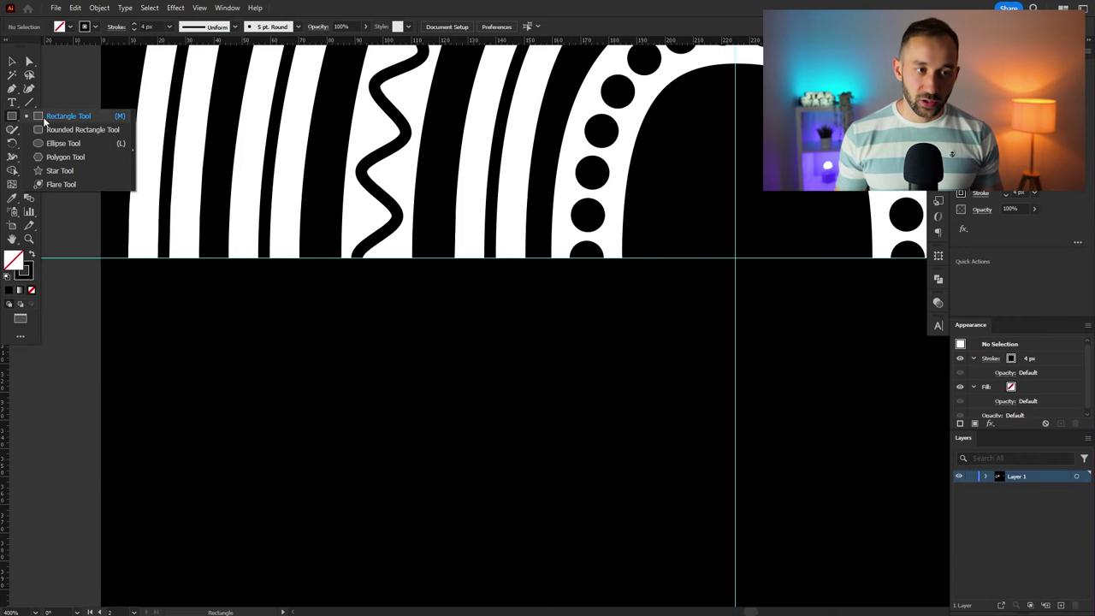
drag(43, 123, 47, 117)
scroll(295, 379, up, 1)
click(85, 26)
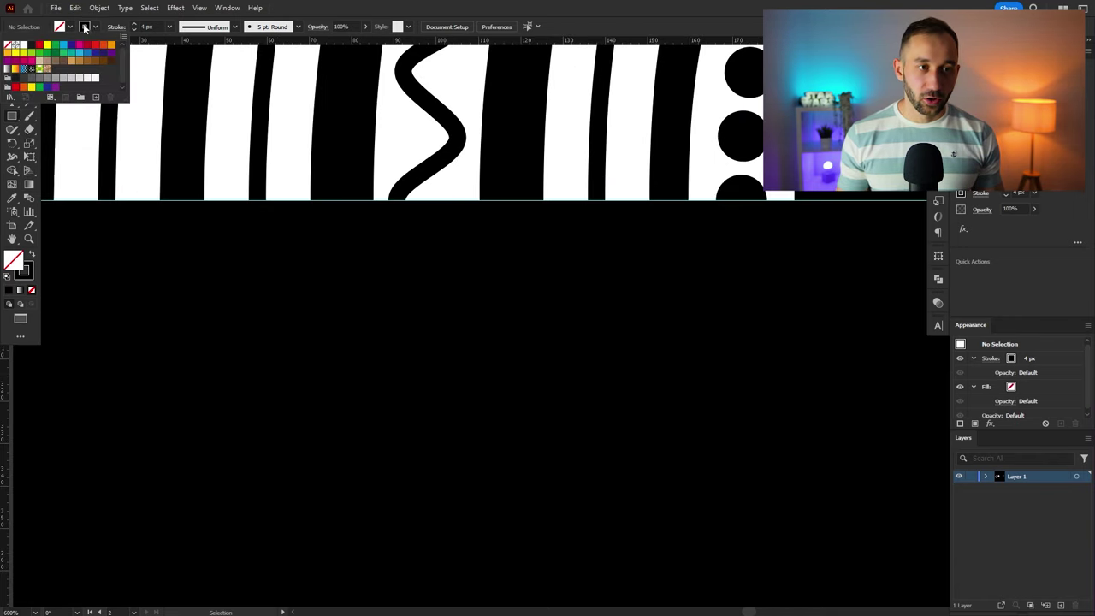
click(24, 47)
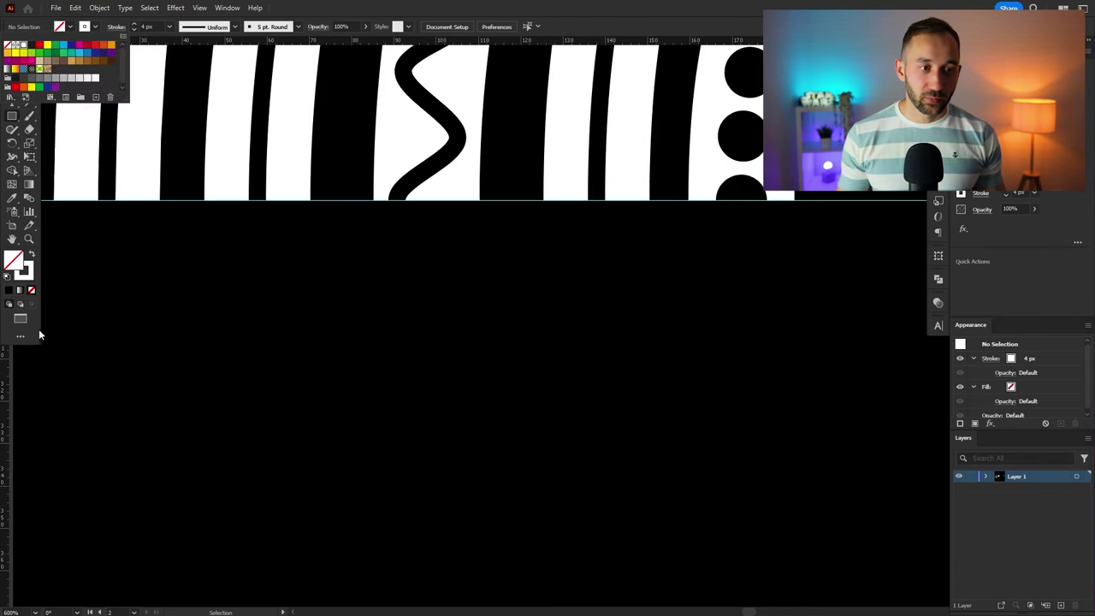
ctrl+click(190, 417)
mouse_move(250, 379)
mouse_down()
mouse_move(340, 326)
mouse_move(320, 283)
mouse_move(293, 276)
mouse_up()
key(shift+x)
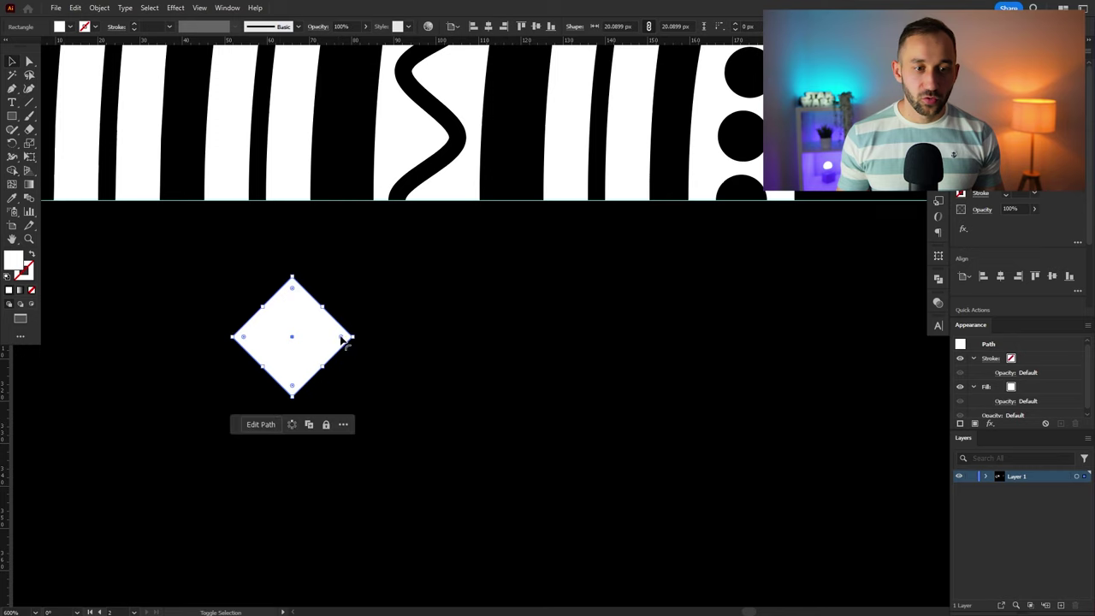
Duplicate the diamond horizontally to the right so the copy's left corner meets the original's centre, checking the alignment in outline view
scroll(294, 343, up, 2)
drag(281, 354, 366, 321)
key(ctrl+y)
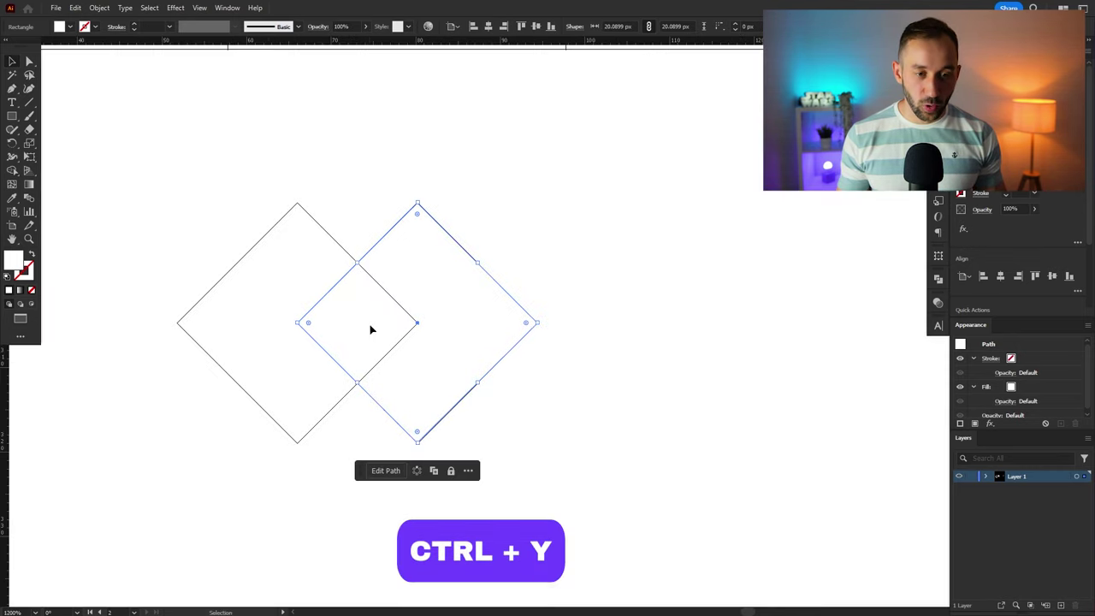
scroll(345, 359, up, 4)
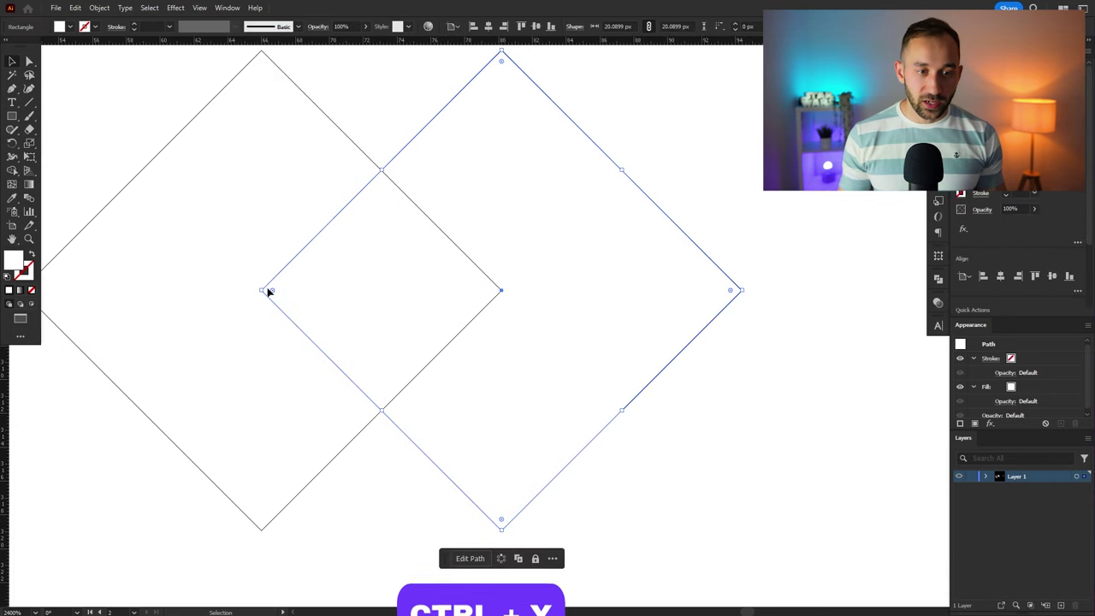
scroll(553, 282, down, 2)
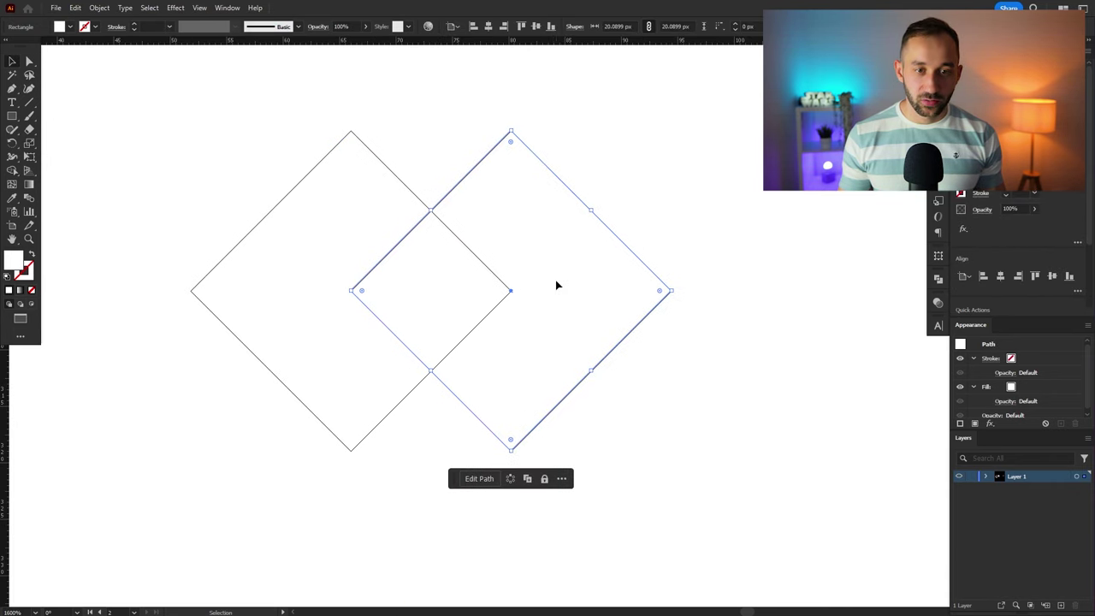
Duplicate the right diamond diagonally down-left, centring the copy on the lower crossing of the first two, and check it in outline view
key(ctrl+y)
drag(596, 247, 515, 328)
key(ctrl+shift+a)
key(ctrl+y)
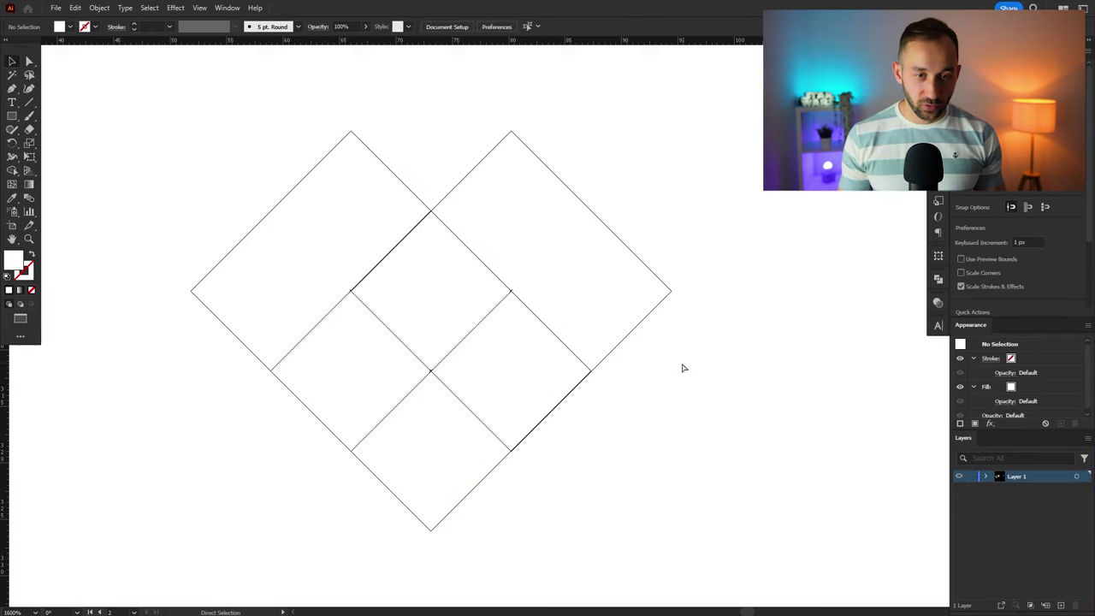
Return to the normal preview, select the three overlapping diamonds and unite them into a single white shape
key(ctrl+y)
scroll(725, 353, down, 4)
drag(817, 395, 751, 385)
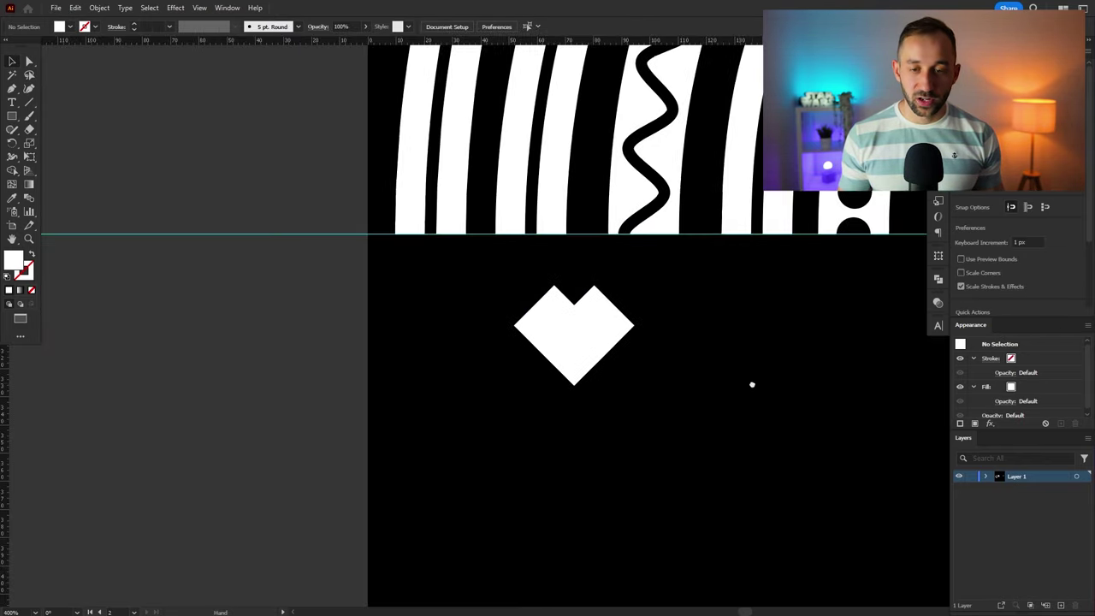
scroll(638, 309, up, 2)
drag(332, 246, 827, 552)
scroll(642, 321, up, 1)
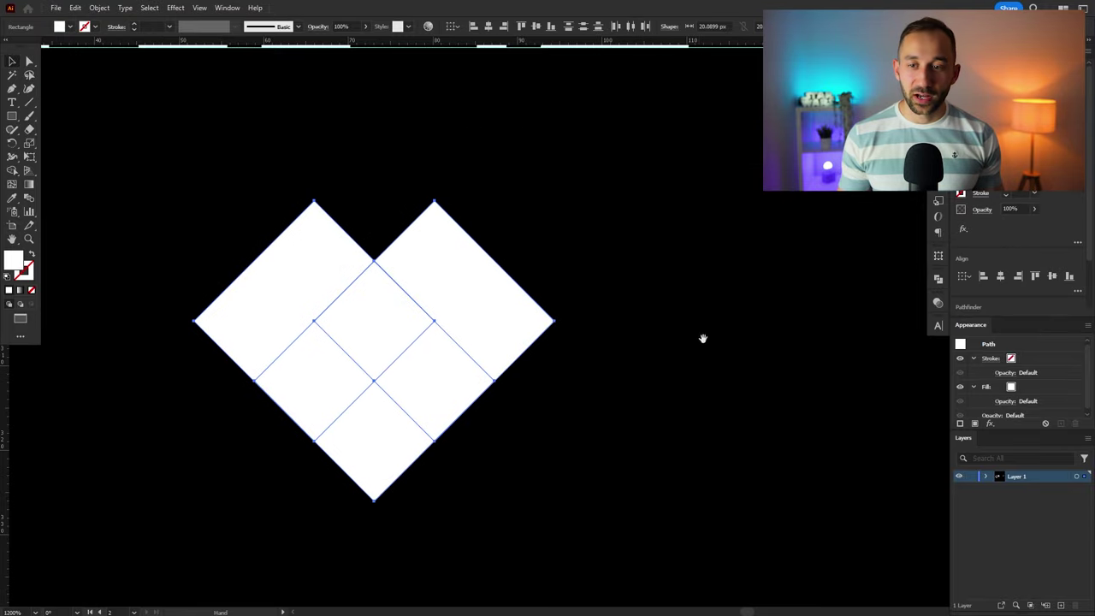
click(938, 277)
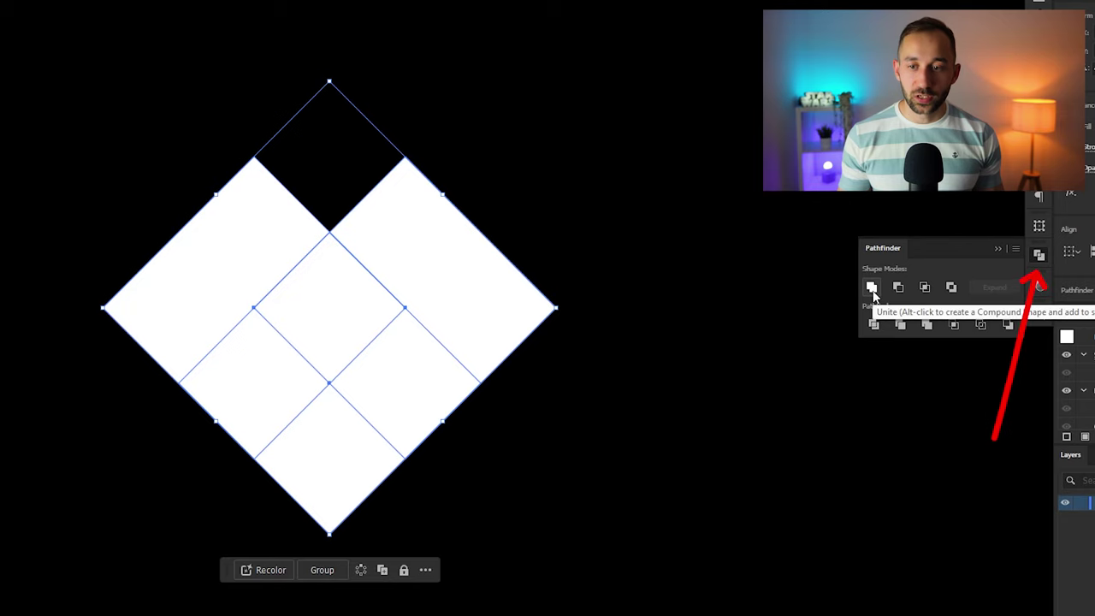
click(871, 288)
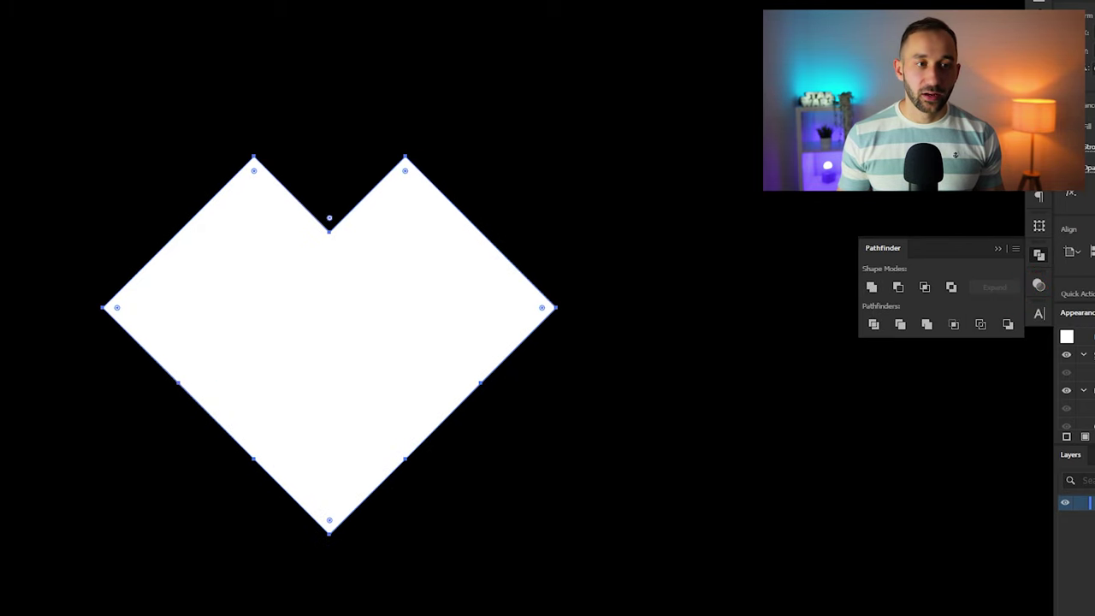
click(151, 137)
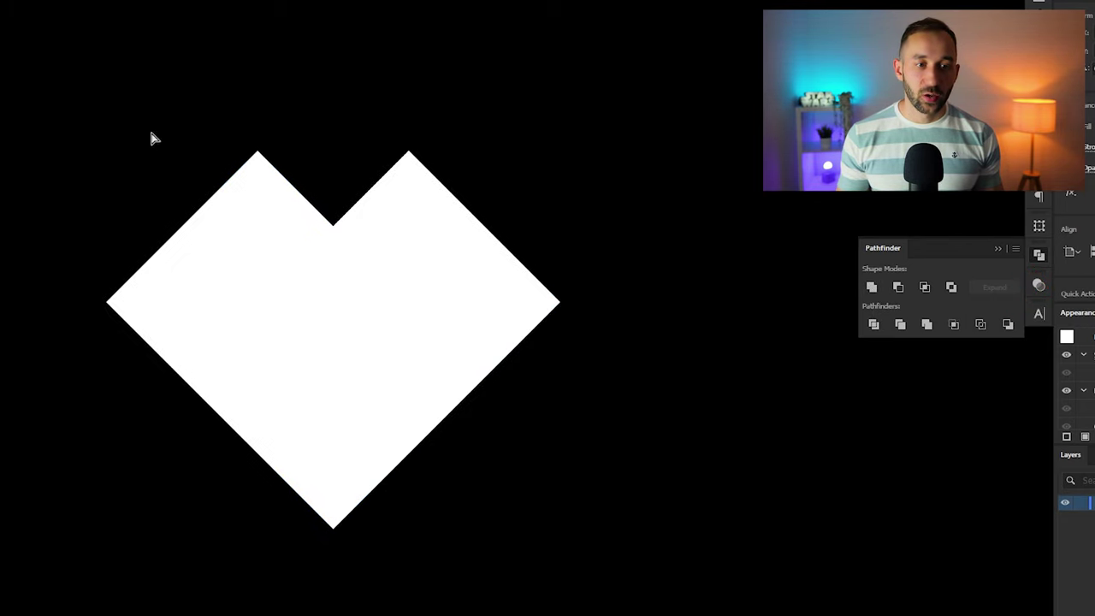
Round the left, right and two upper corners of the united shape to their maximum to form a heart
drag(54, 232, 142, 379)
drag(361, 137, 434, 163)
drag(542, 257, 616, 366)
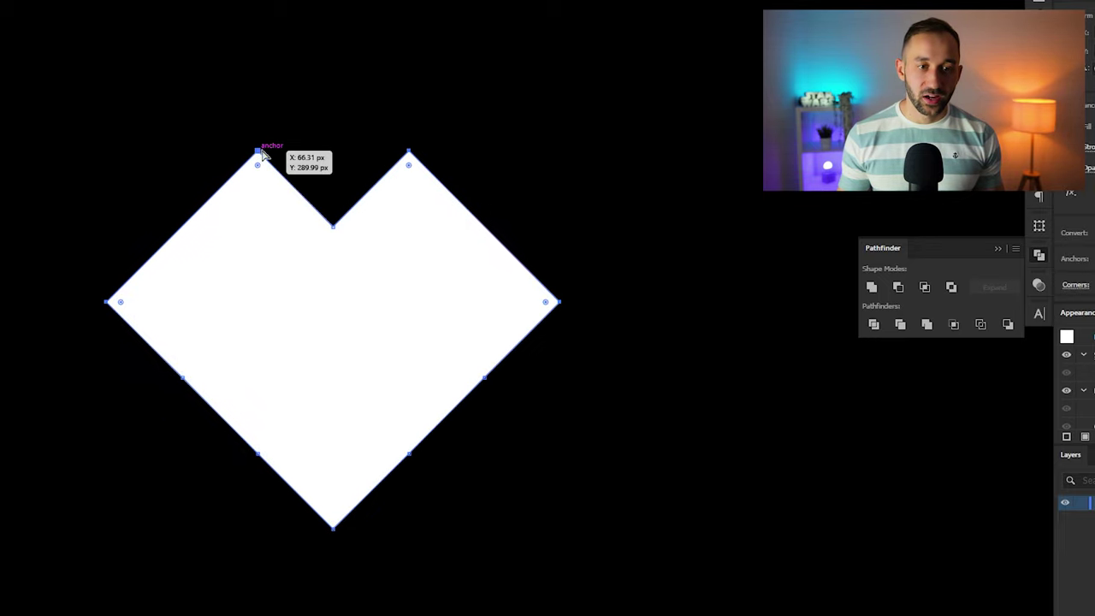
drag(257, 164, 416, 391)
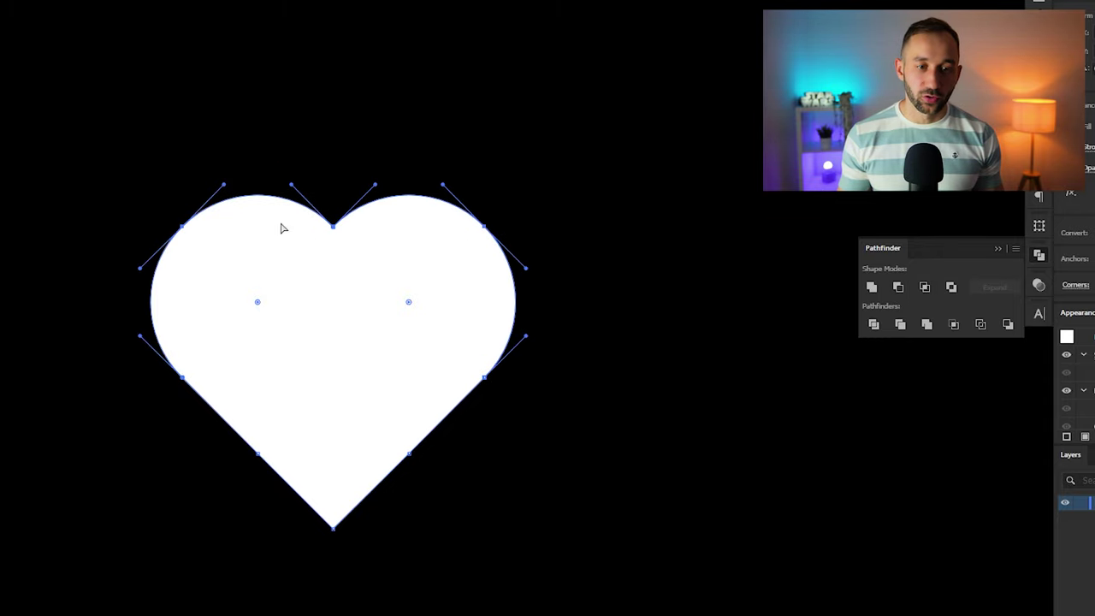
click(122, 2)
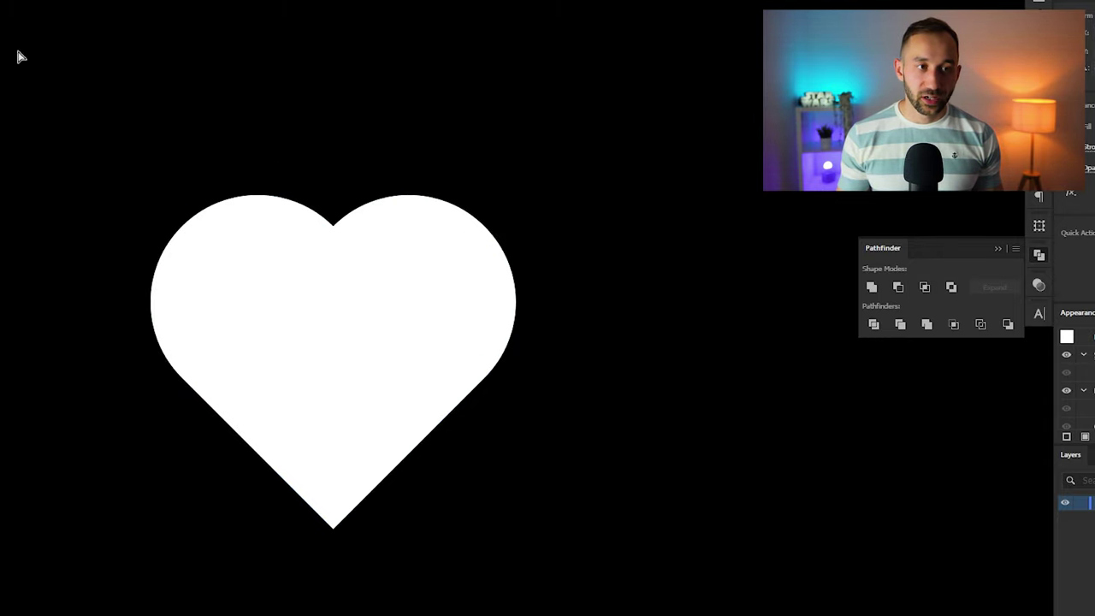
Lower the anchor point at the notch between the heart's two lobes to deepen the dip
drag(318, 178, 338, 243)
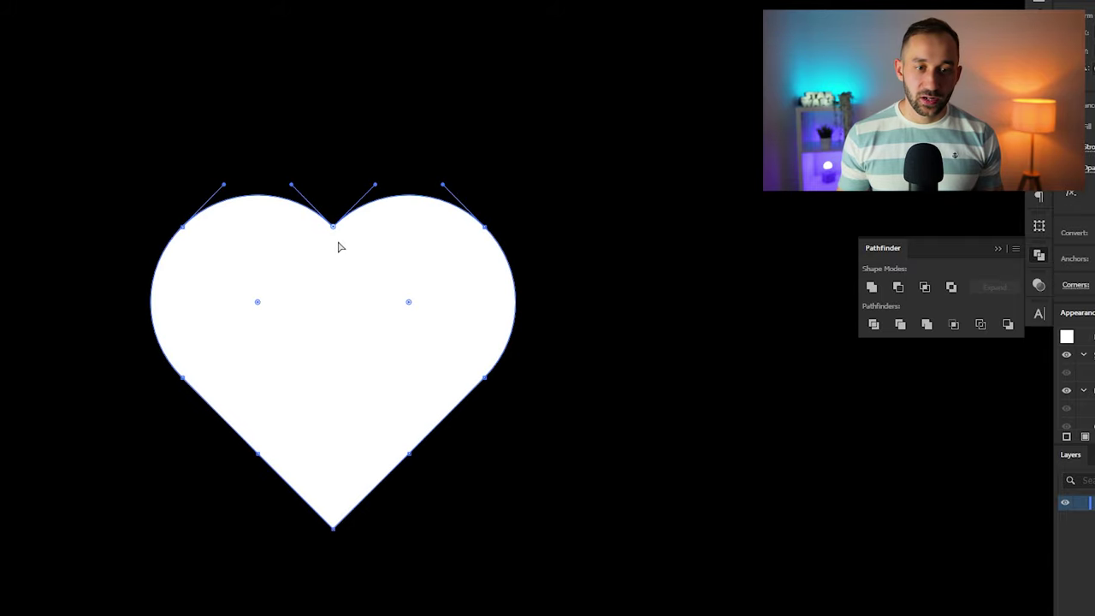
scroll(331, 240, up, 3)
drag(338, 100, 414, 224)
scroll(411, 224, down, 2)
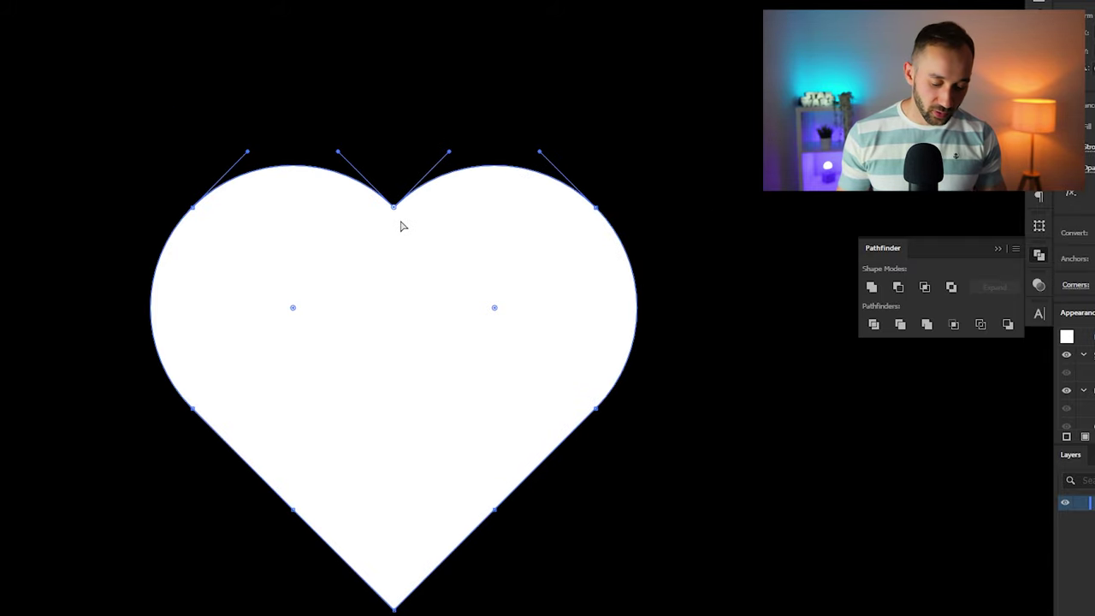
key(shift+Down)
key(shift+Down)
key(shift+Down)
key(shift+Down)
click(377, 71)
scroll(482, 219, down, 4)
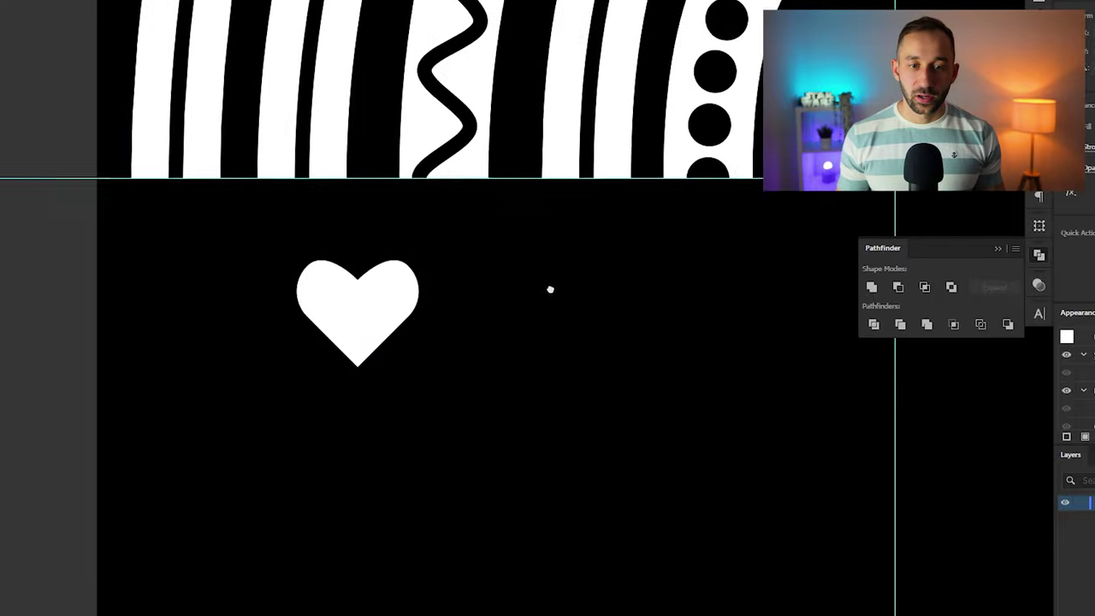
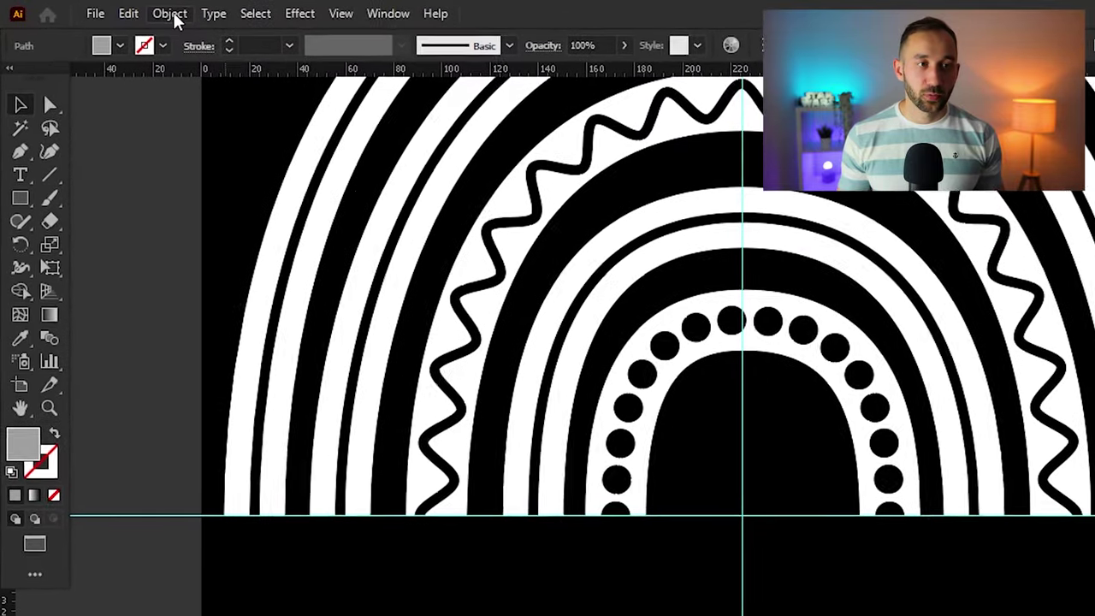
Make a blend between the two grey hearts to fill a horizontal row below the arches
click(126, 11)
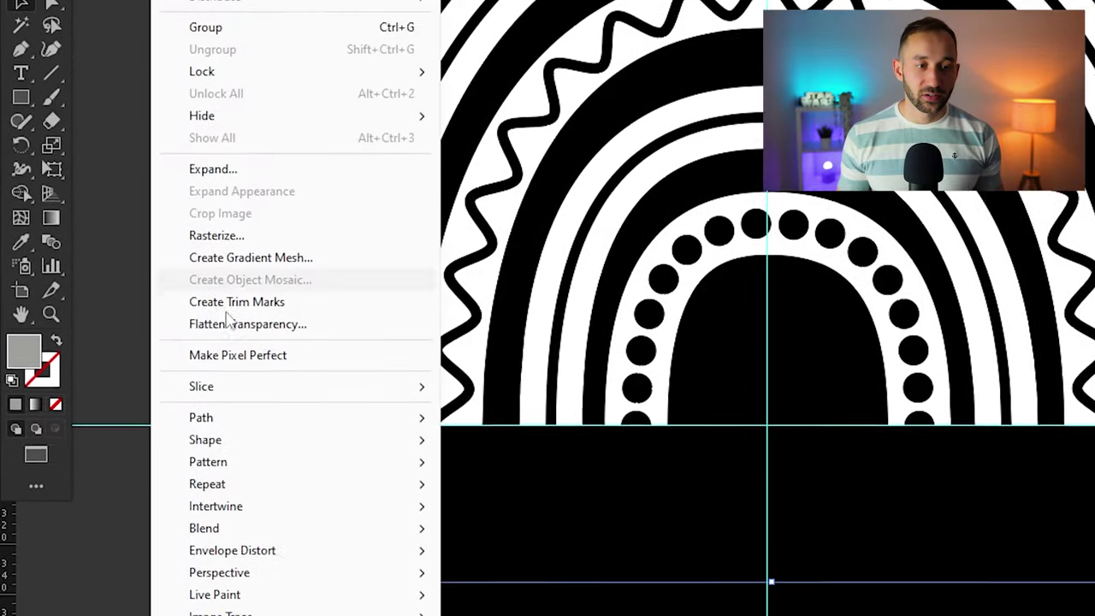
mouse_move(251, 337)
click(601, 320)
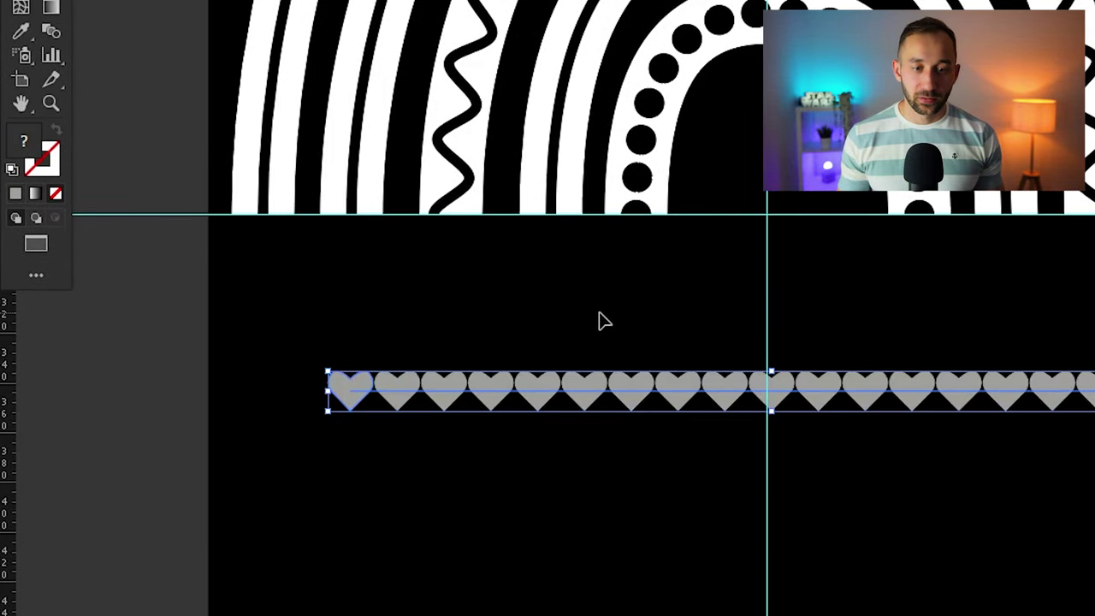
scroll(544, 392, up, 3)
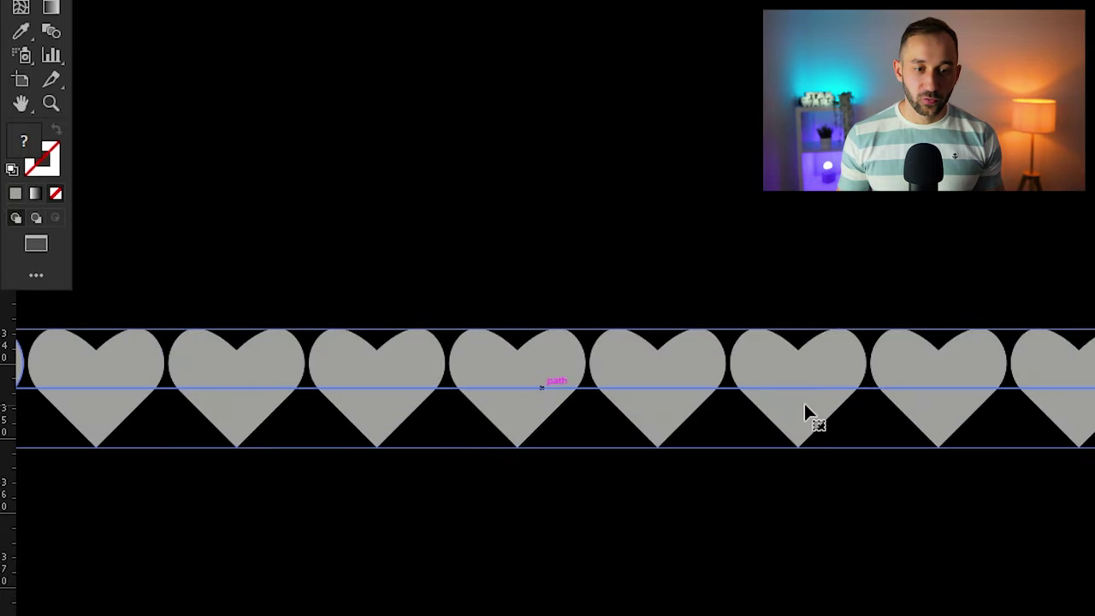
scroll(856, 385, down, 2)
drag(1087, 362, 979, 356)
scroll(903, 331, down, 1)
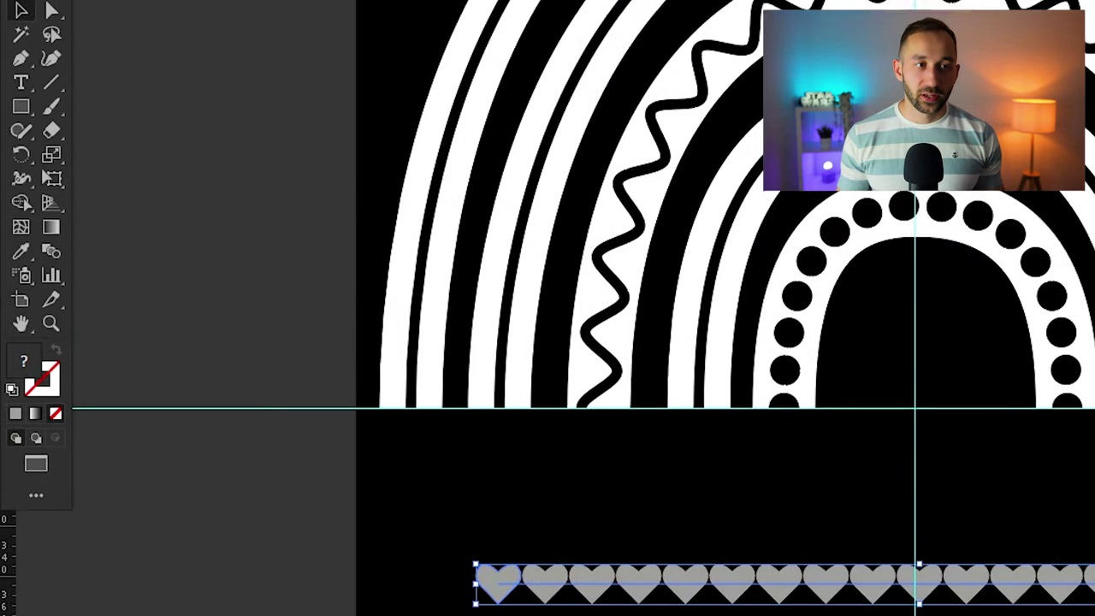
Set the heart blend's spacing to 11 specified steps, keep its orientation aligned to the page and apply the options
click(176, 12)
mouse_move(252, 422)
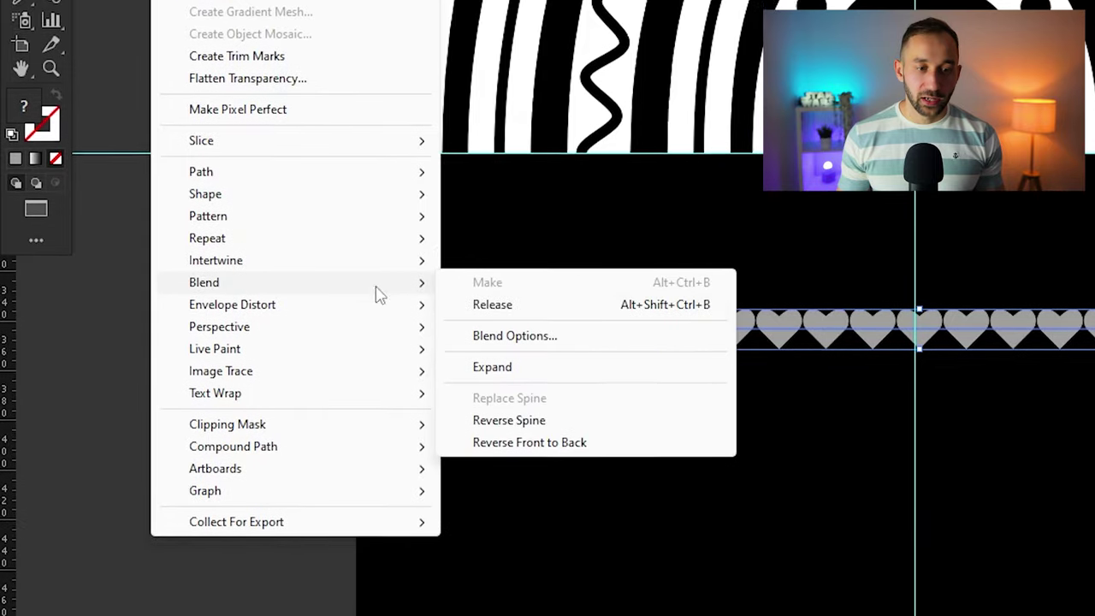
click(552, 340)
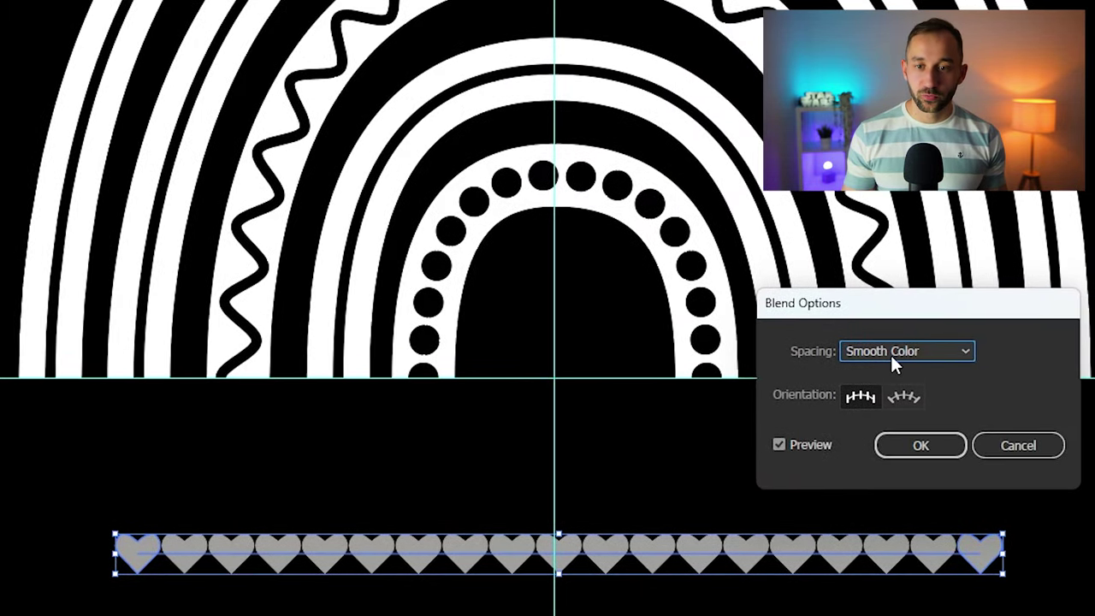
click(895, 350)
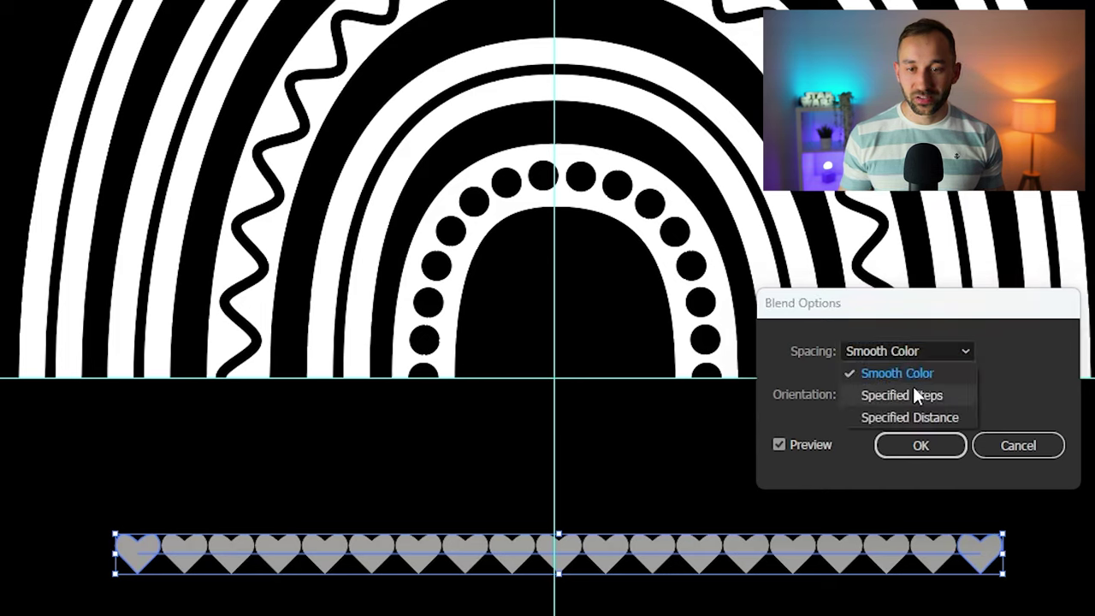
click(915, 394)
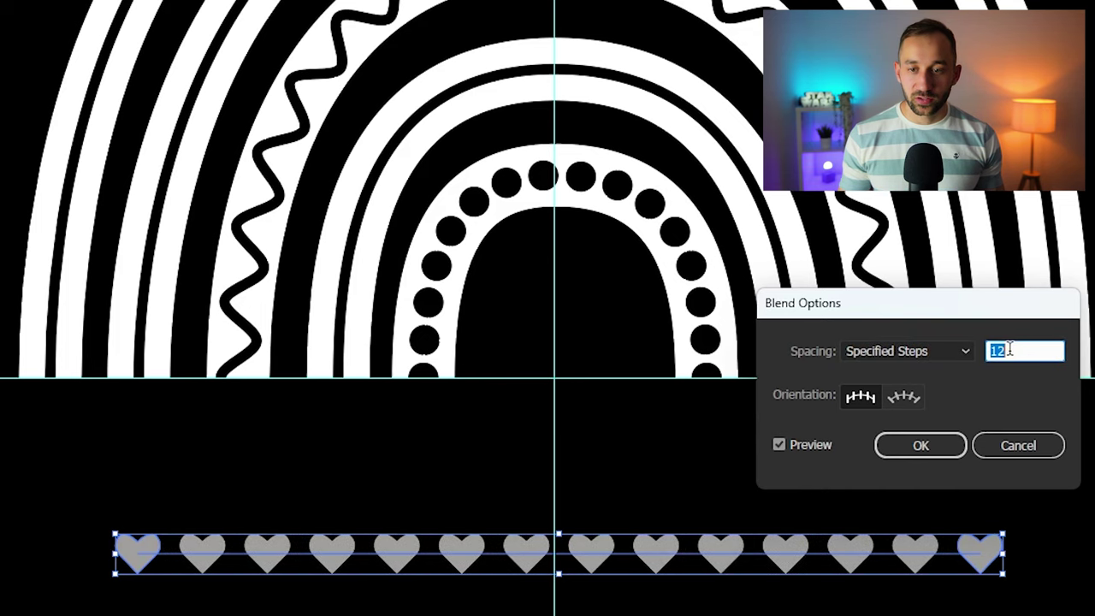
key(Down)
key(Down)
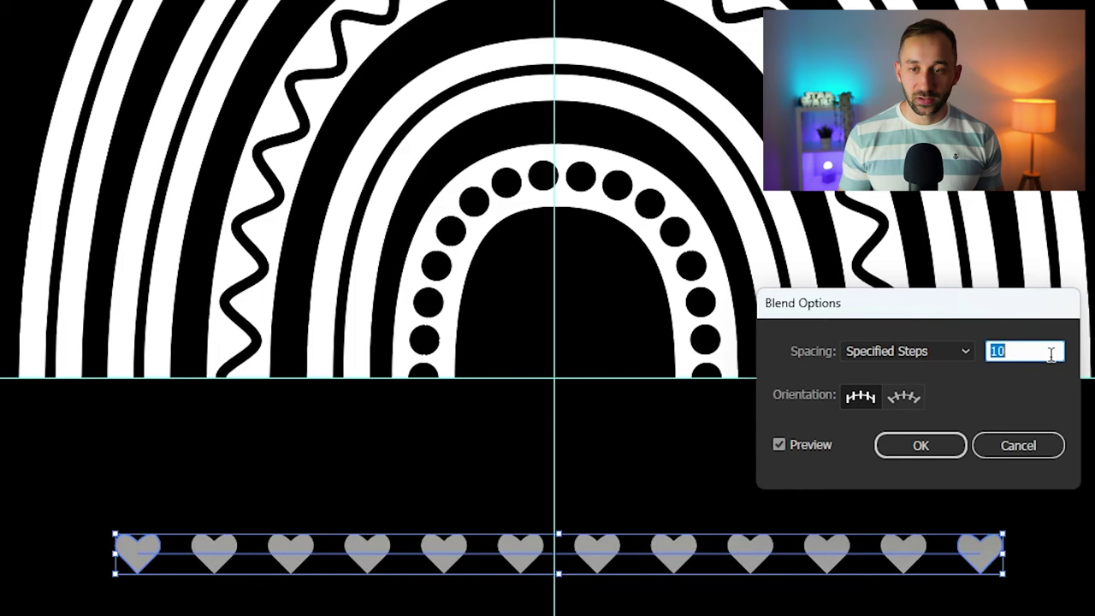
key(Up)
click(904, 398)
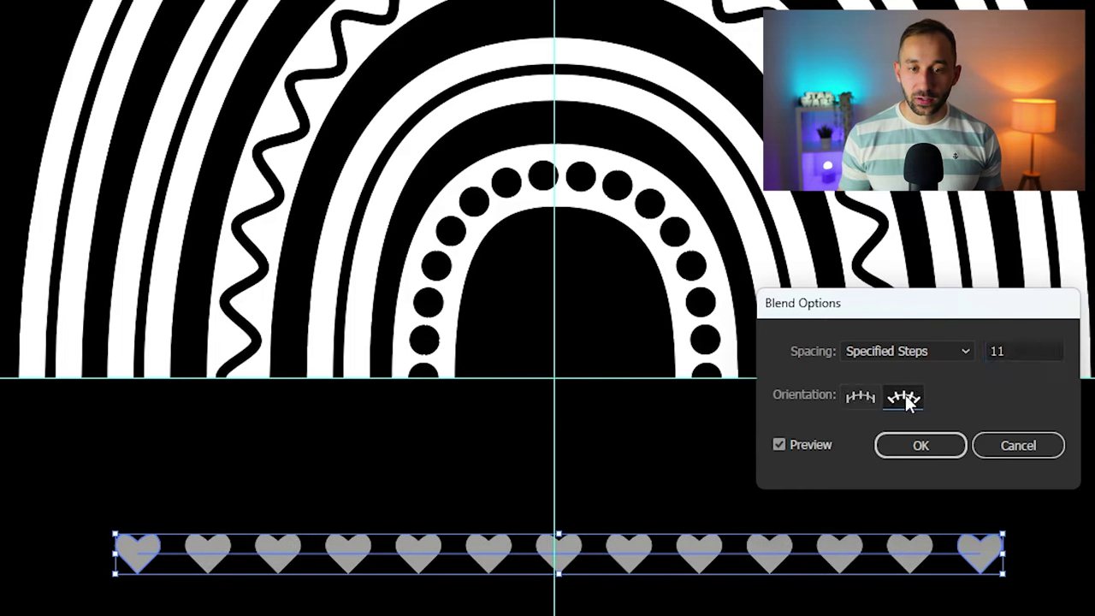
click(908, 398)
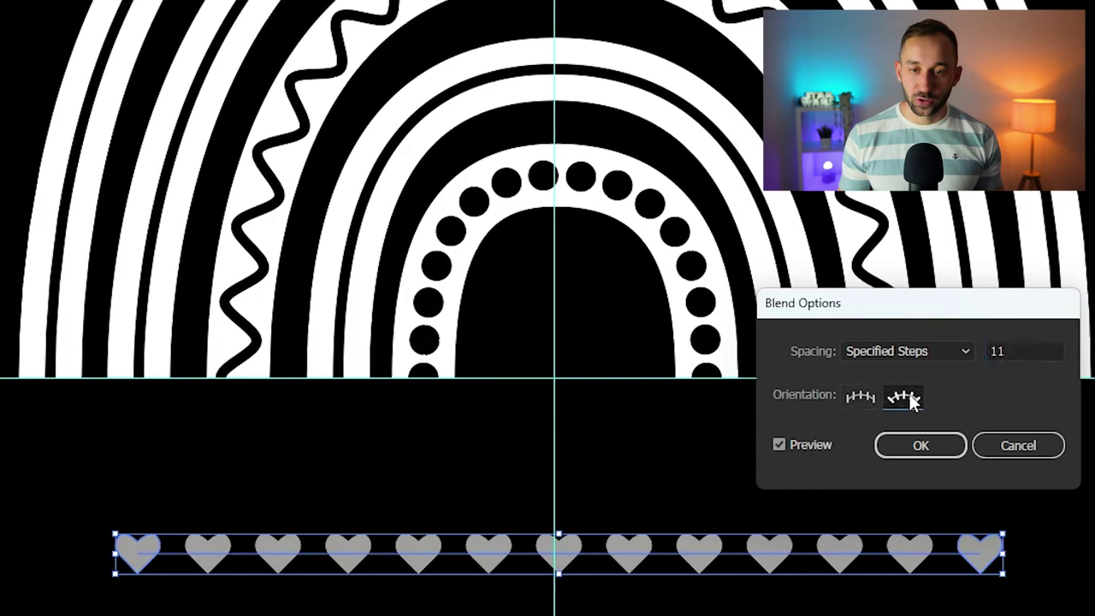
click(872, 397)
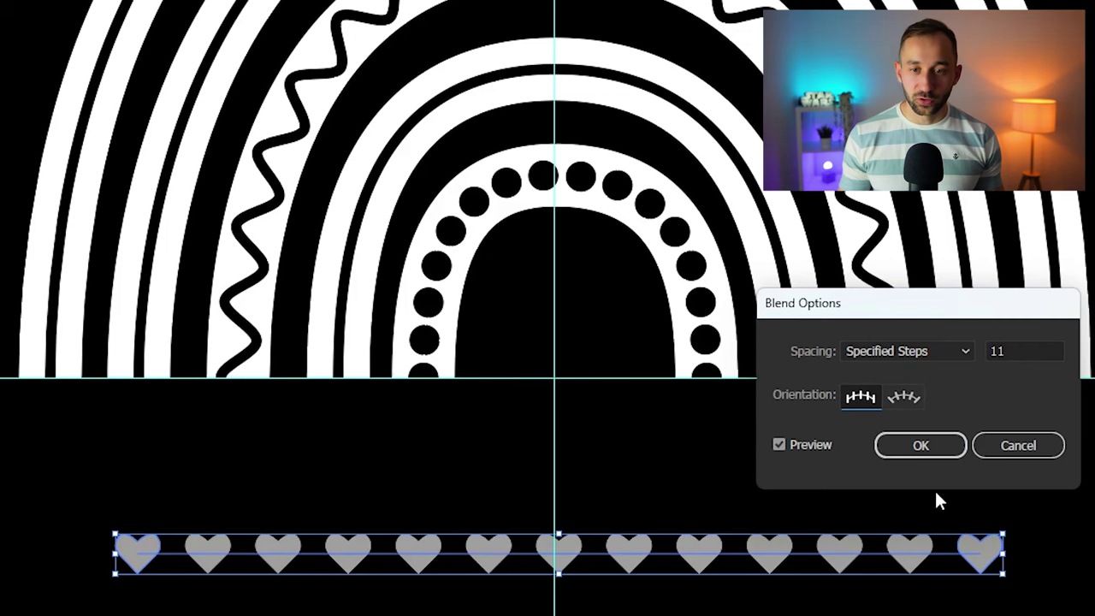
click(932, 436)
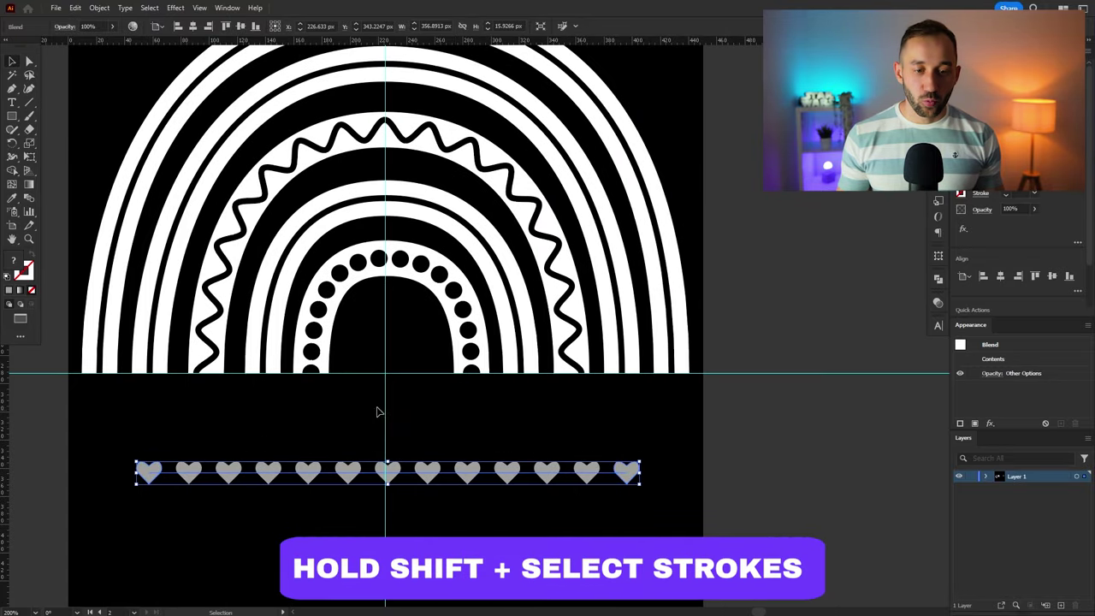
Replace the heart blend's spine with the black line in the second white arch from the outside, and deselect it
shift+click(325, 75)
scroll(334, 103, up, 5)
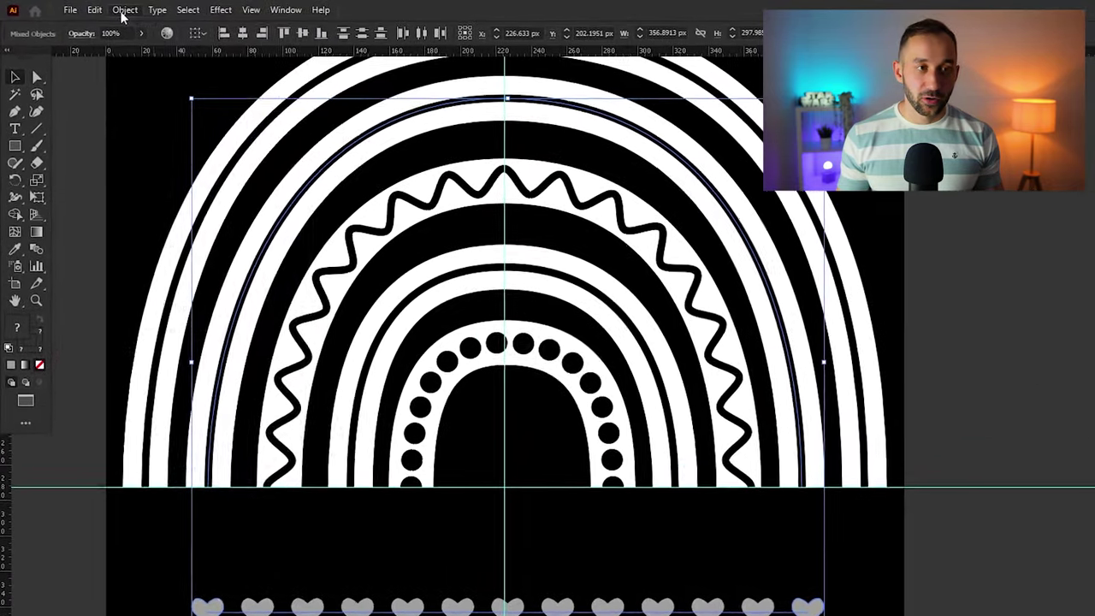
click(99, 8)
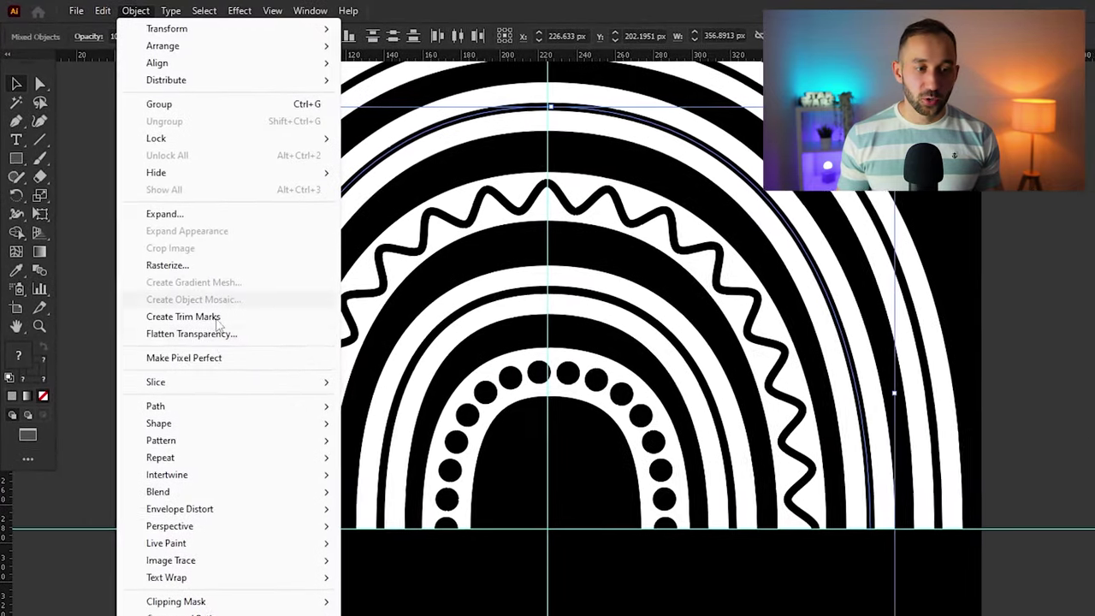
mouse_move(203, 494)
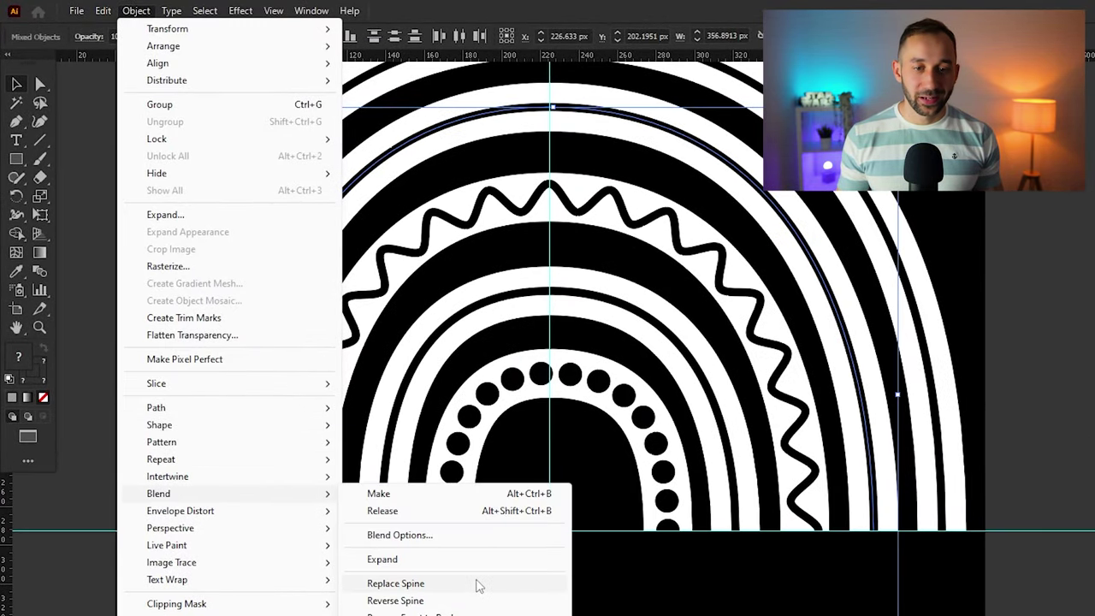
click(478, 585)
scroll(773, 310, up, 2)
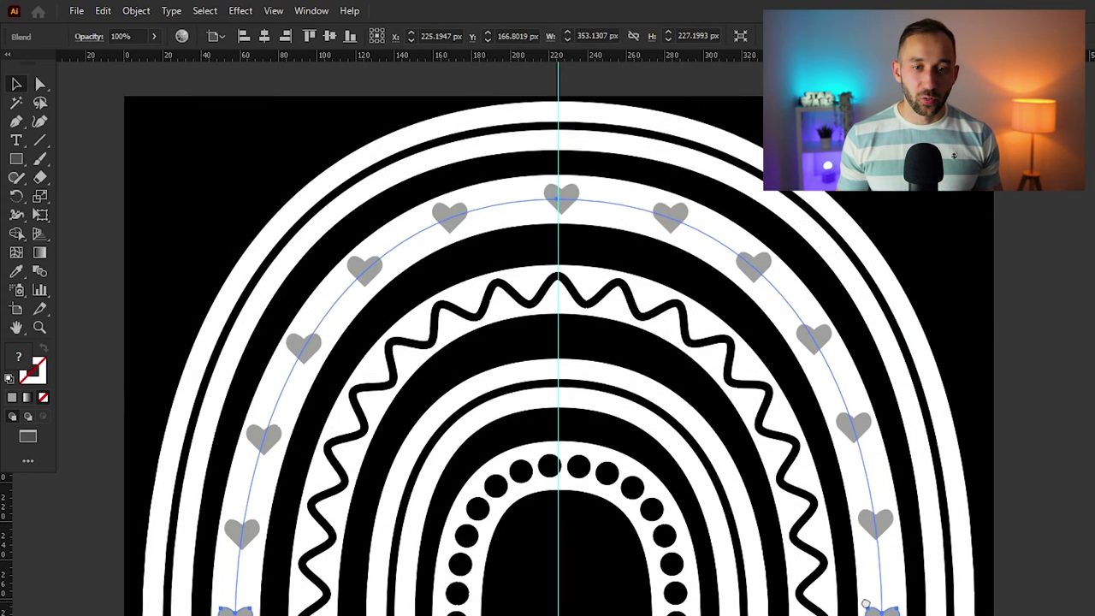
click(310, 289)
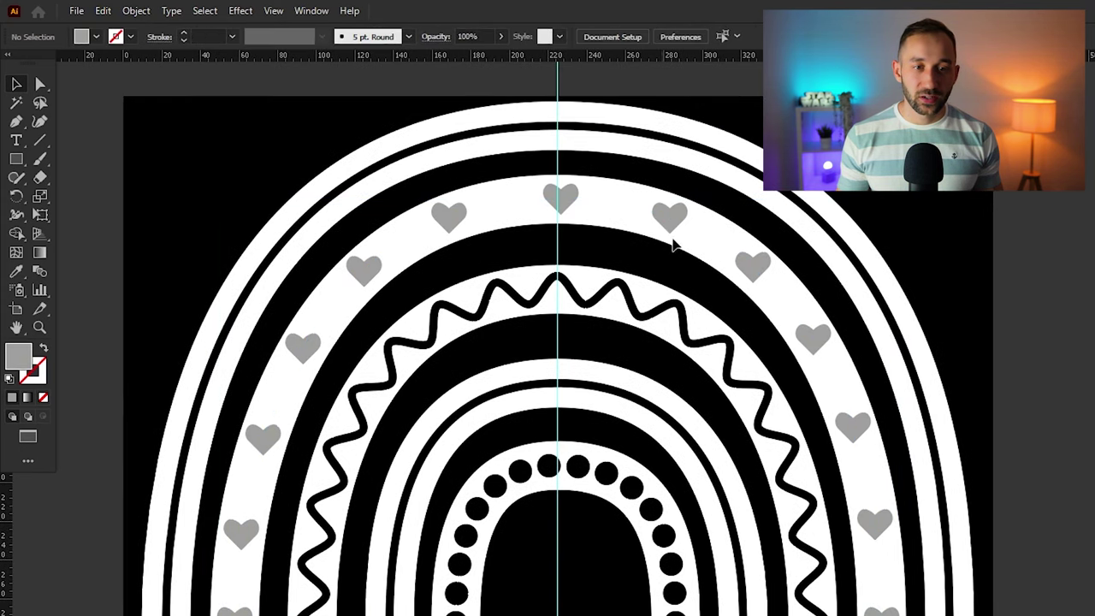
Change the heart blend's orientation to align with the path so the hearts rotate along the arch
click(445, 219)
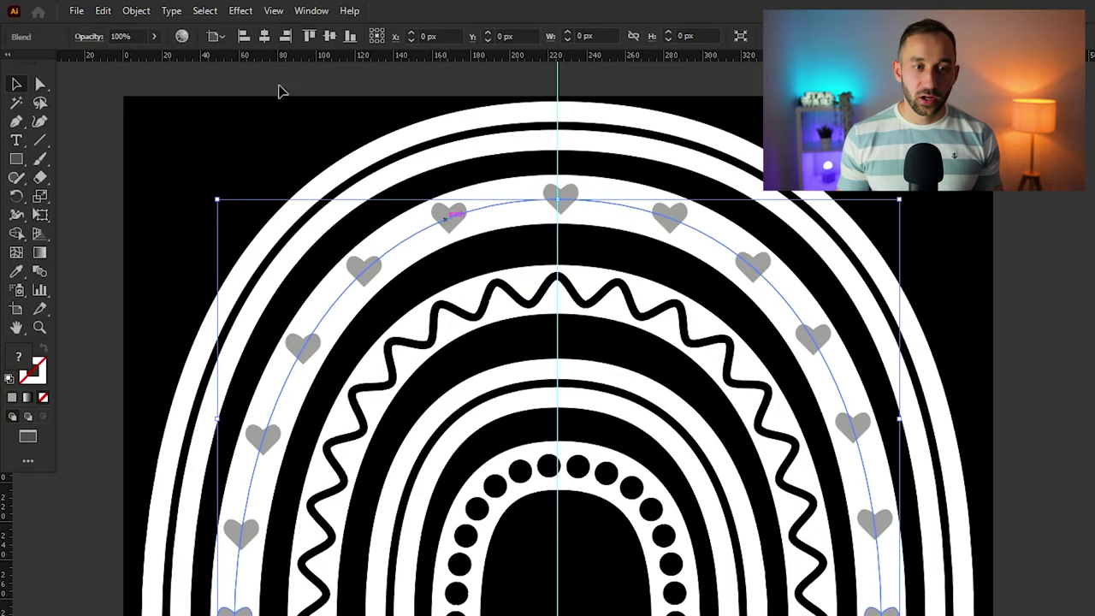
click(136, 11)
mouse_move(188, 494)
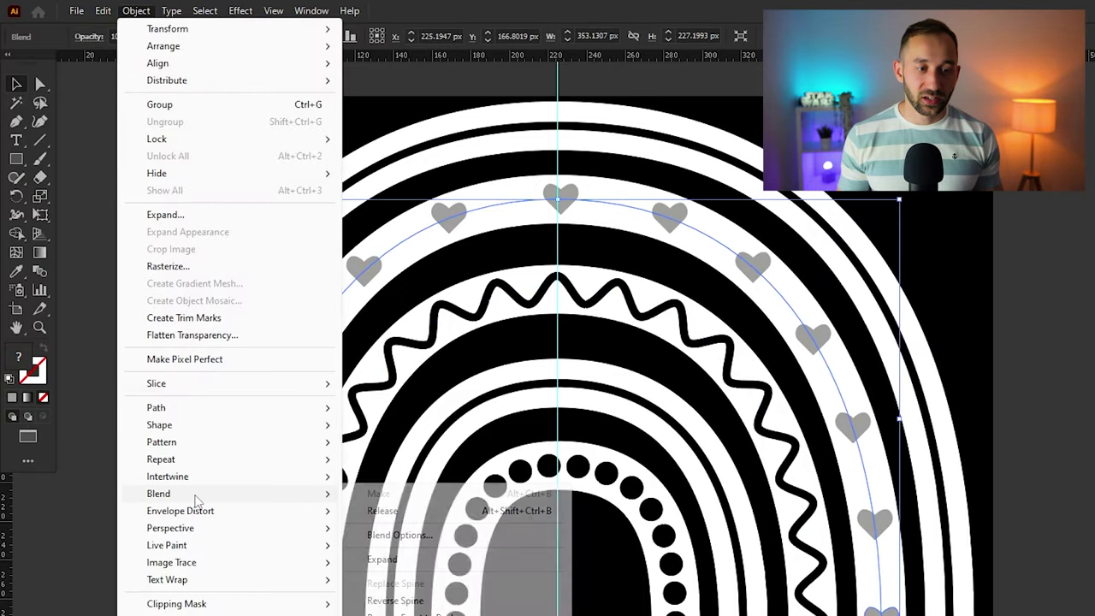
click(414, 533)
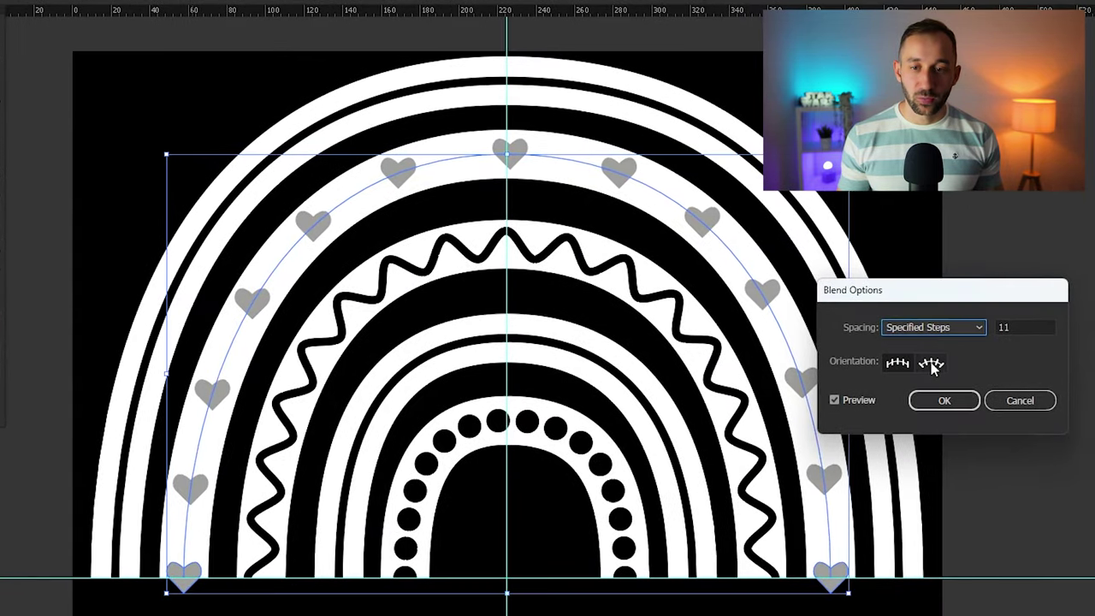
click(942, 367)
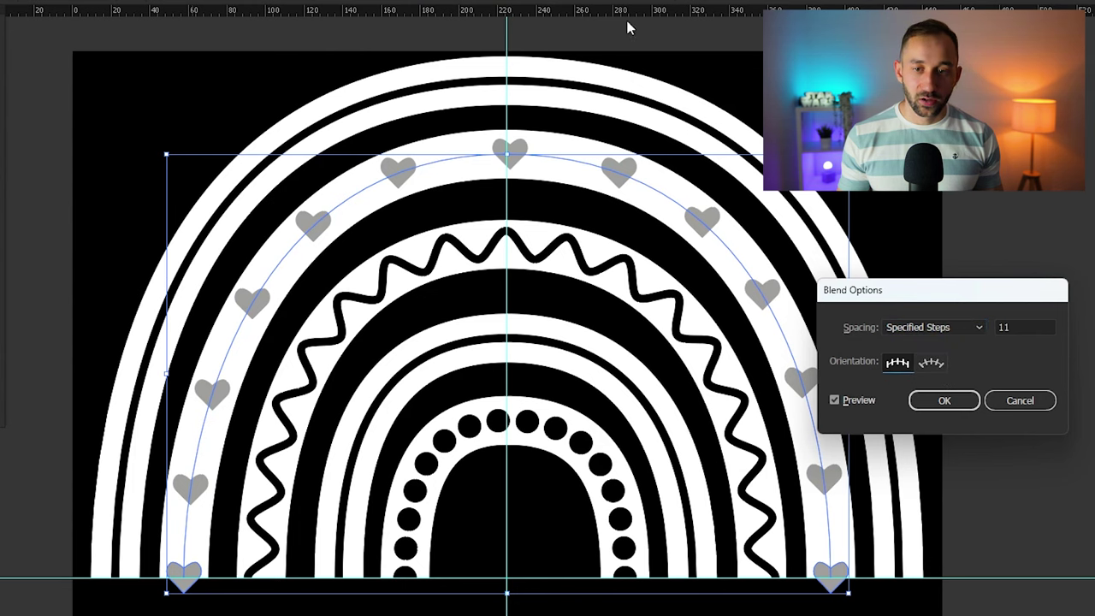
click(939, 366)
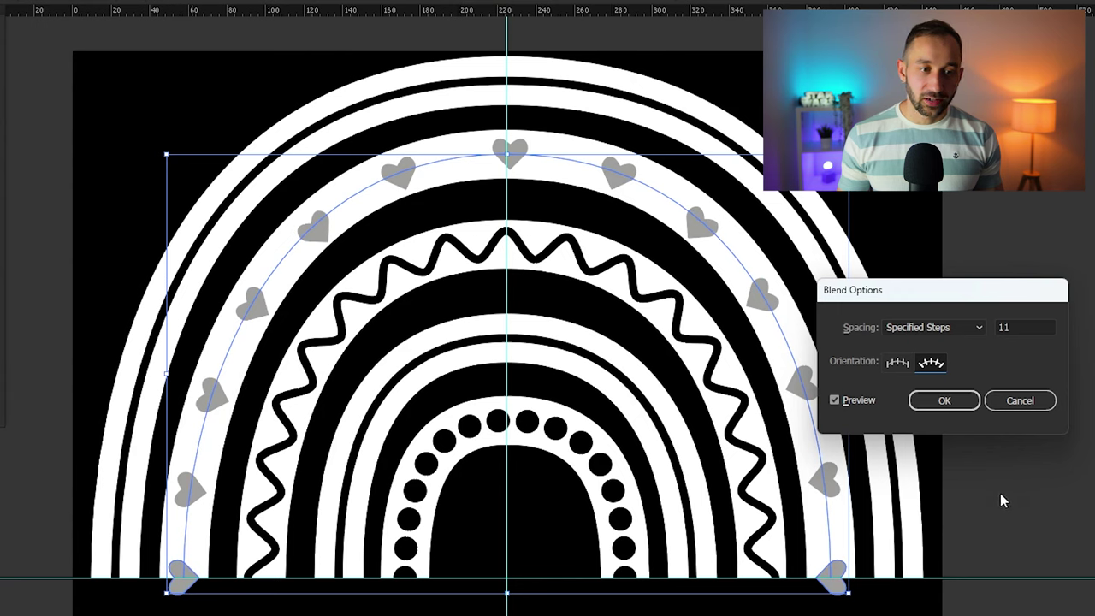
Set the heart blend's spacing to 18 specified steps and apply the blend options
click(1014, 328)
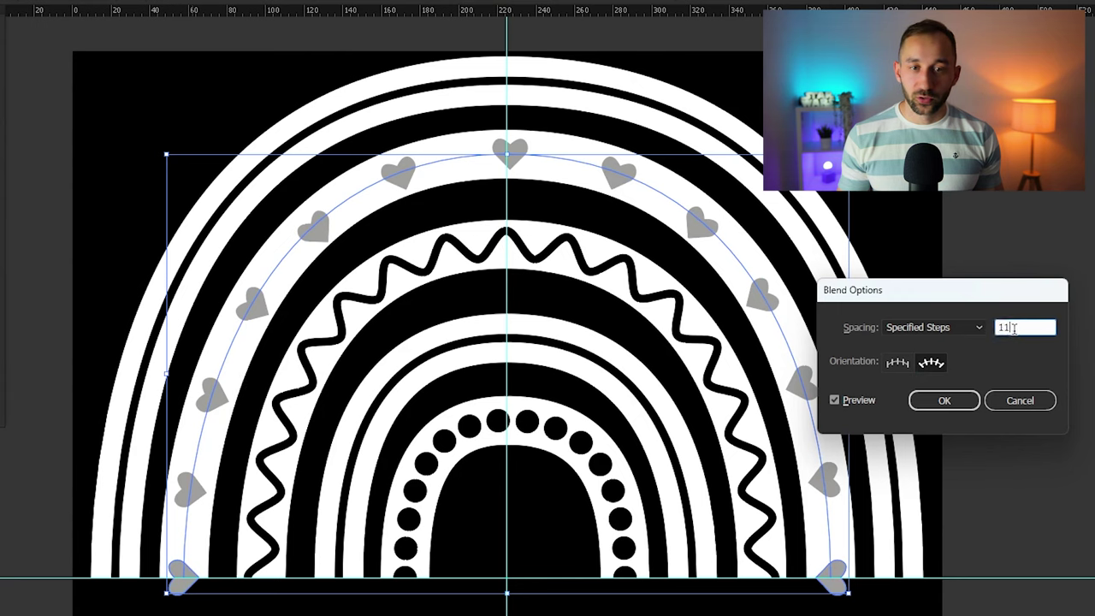
key(Up)
key(Up)
key(Up)
key(Up)
key(Up)
key(Up)
key(Up)
key(Up)
key(Up)
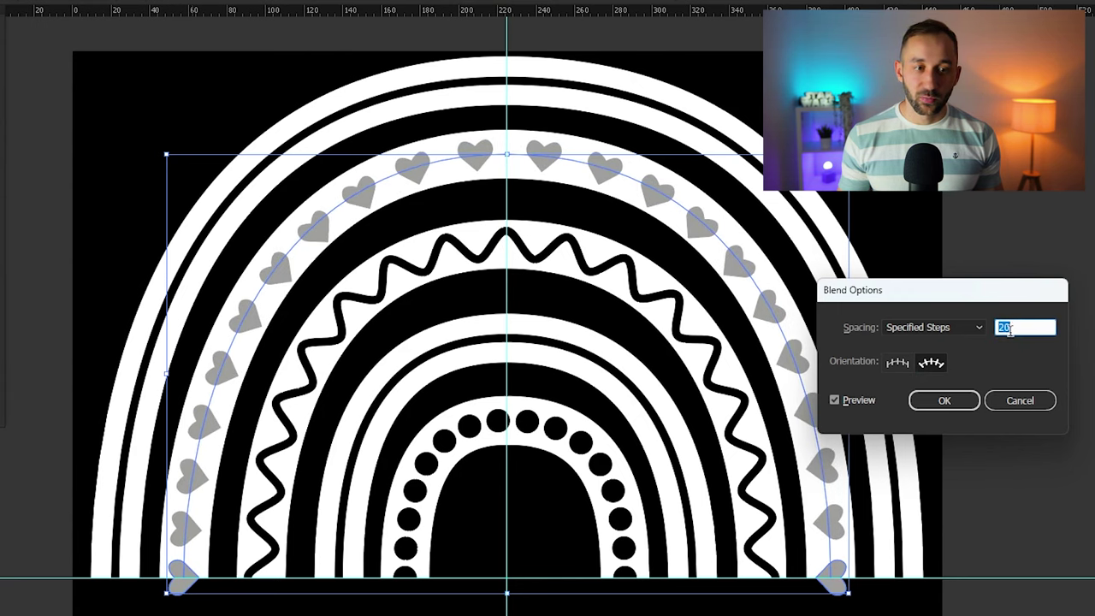
key(Down)
key(Down)
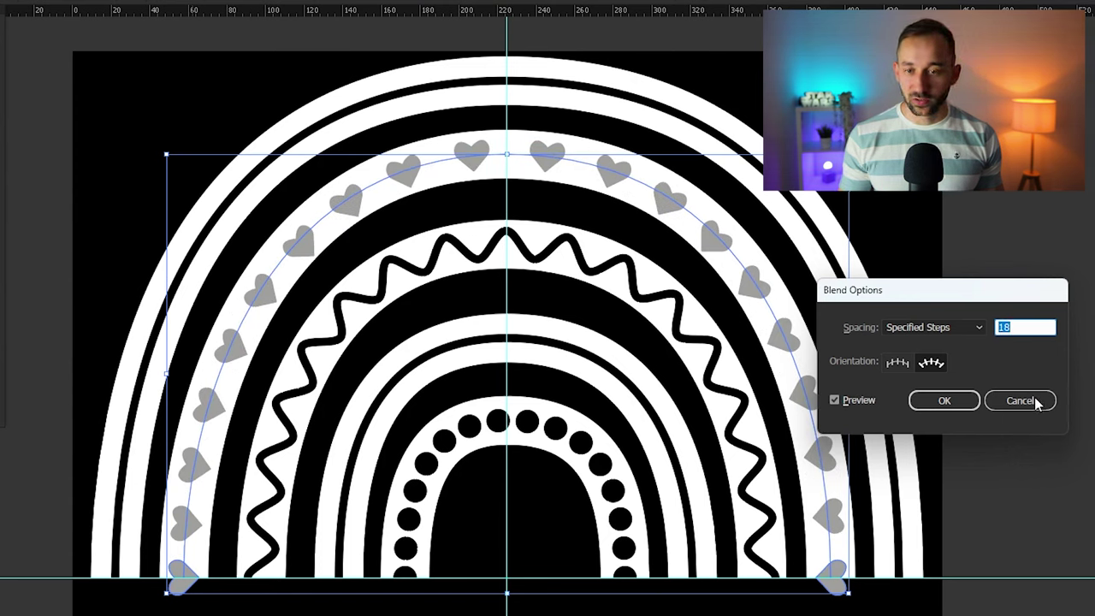
click(944, 400)
scroll(1020, 417, down, 2)
scroll(1016, 414, up, 2)
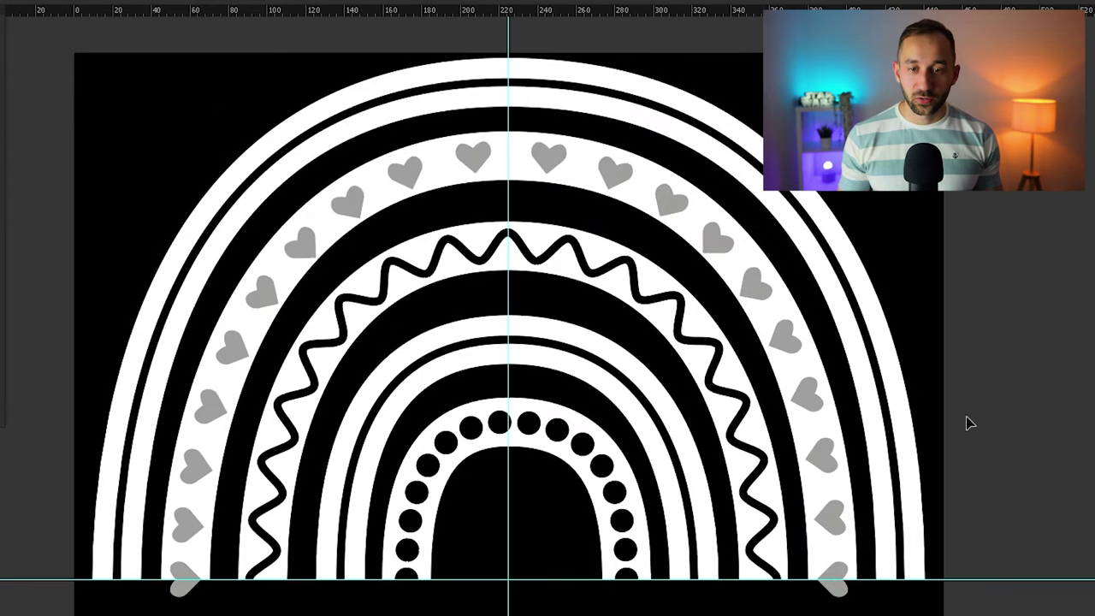
Delete the thin black centre lines from the outermost white arch and the fourth white arch from the outside
click(806, 408)
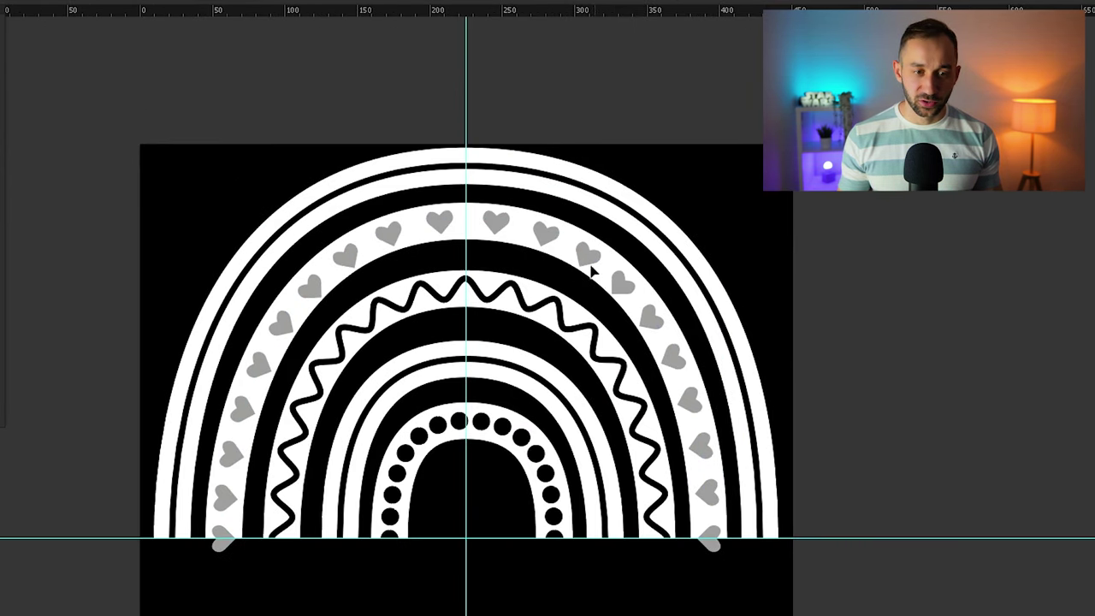
drag(591, 266, 615, 278)
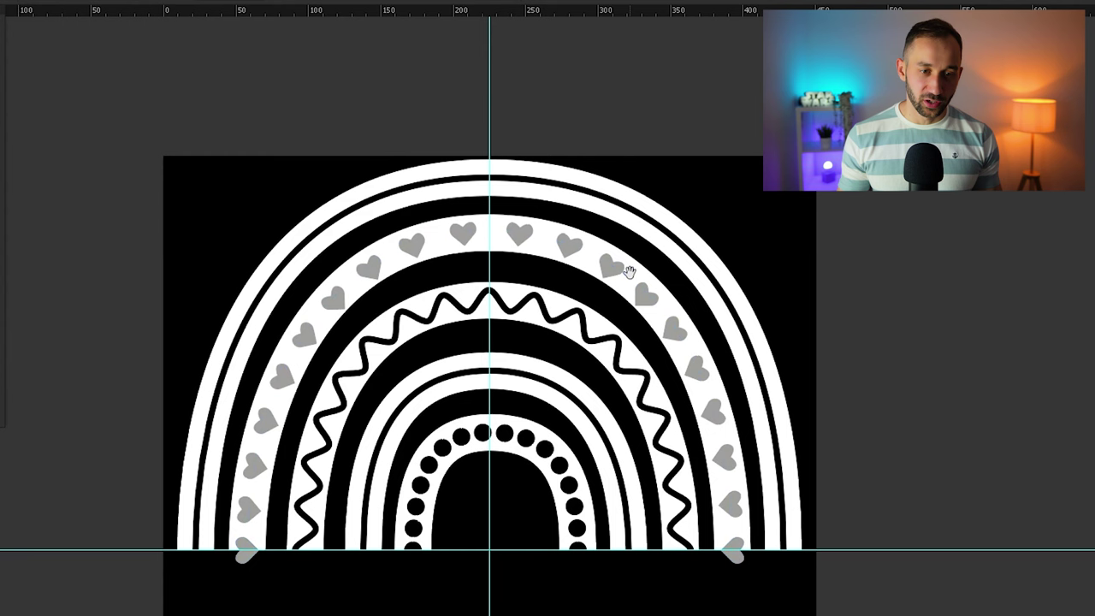
scroll(471, 177, up, 1)
click(472, 178)
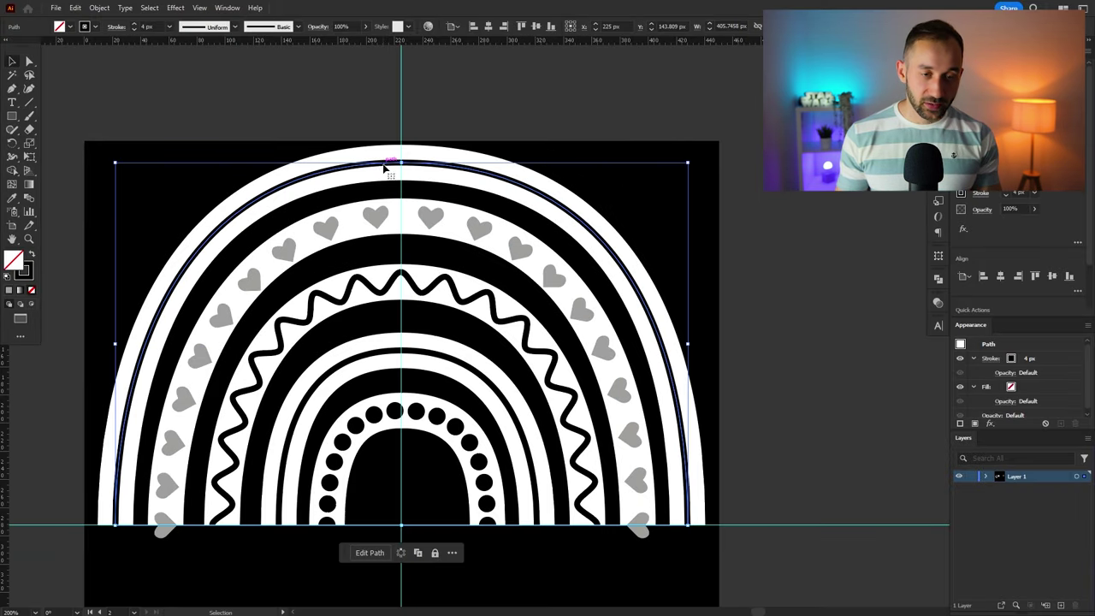
click(458, 106)
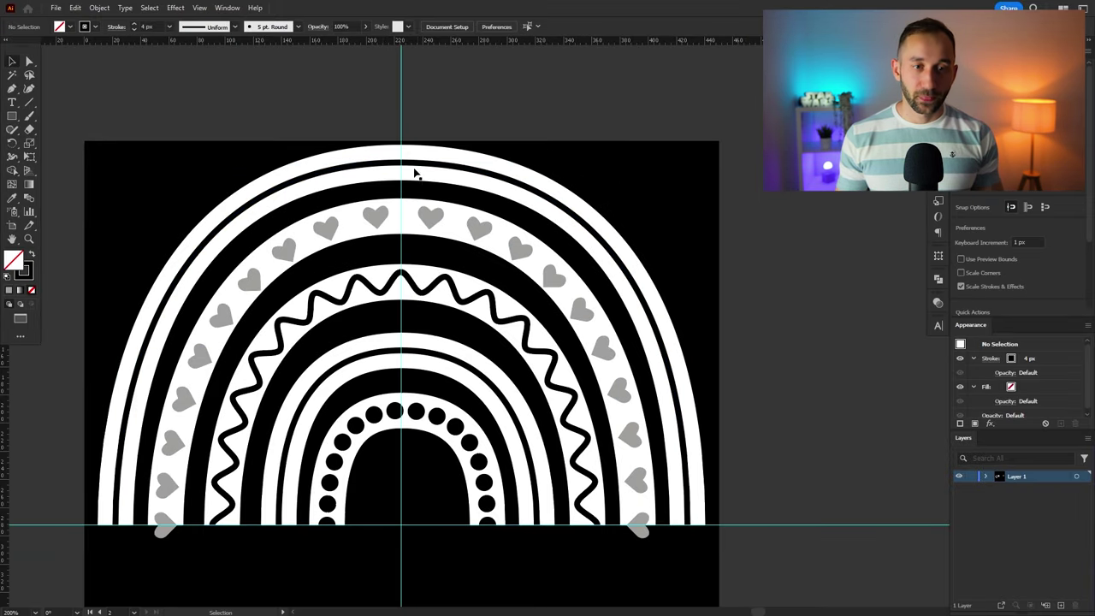
click(408, 162)
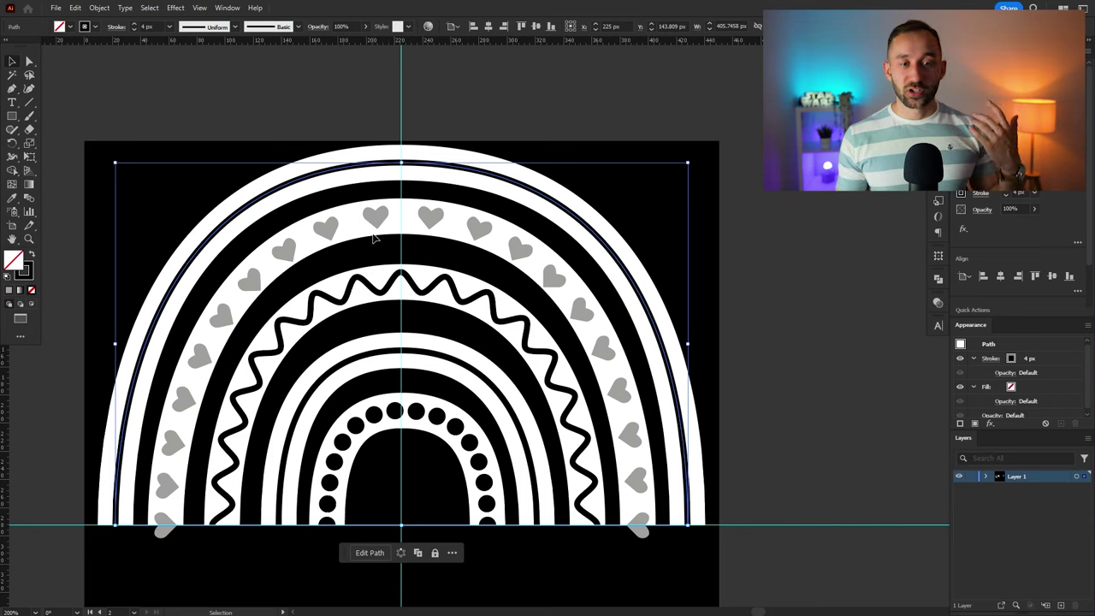
click(380, 154)
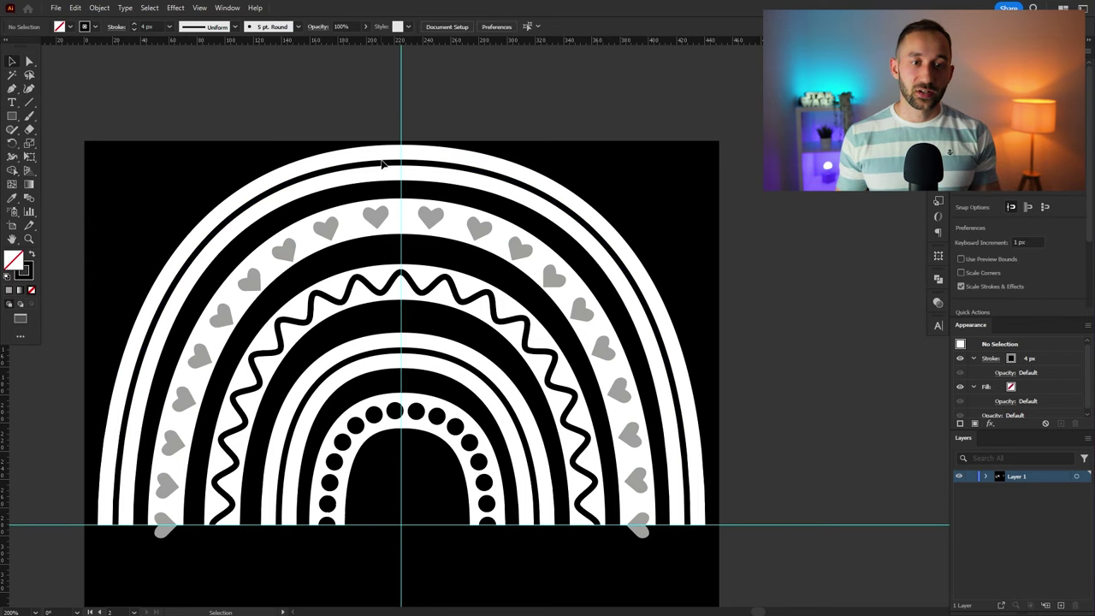
click(383, 357)
click(334, 174)
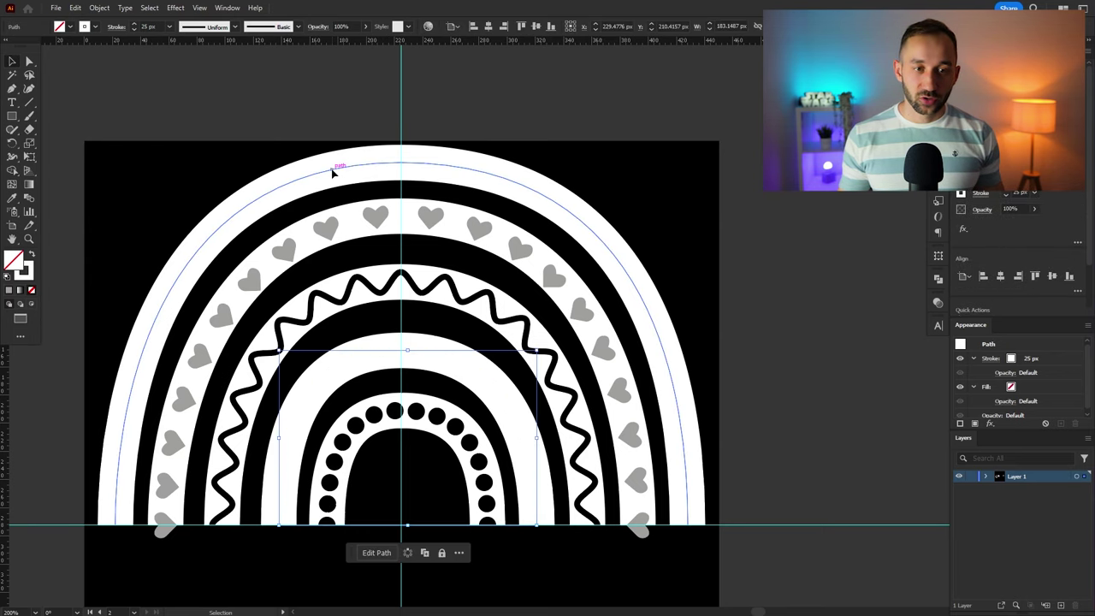
click(407, 331)
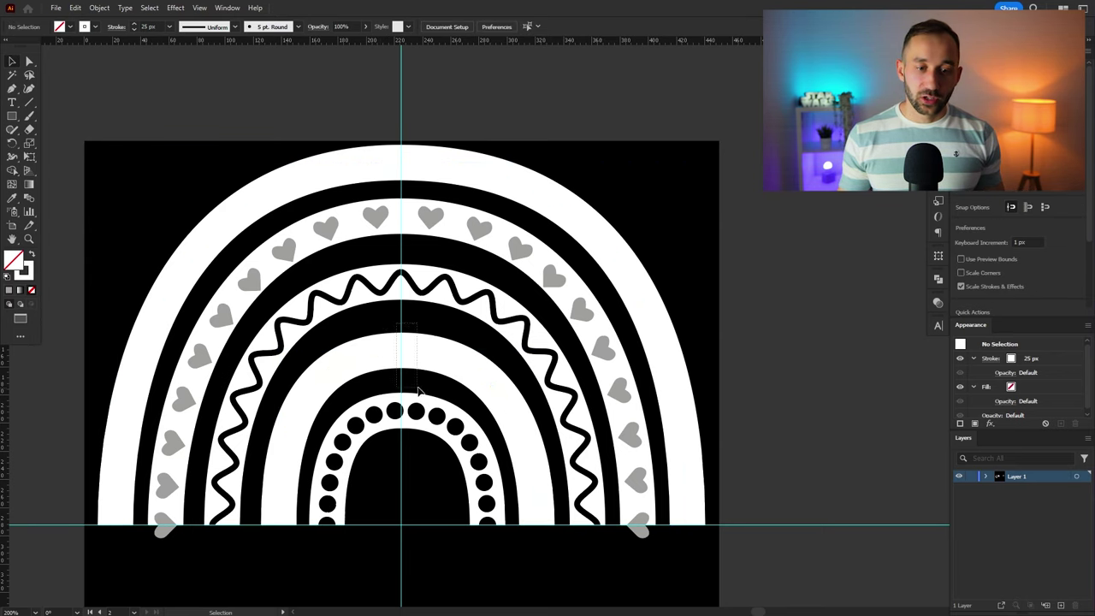
drag(419, 391, 420, 393)
drag(363, 126, 453, 204)
click(466, 137)
Duplicate the pink leopard heart pattern image directly beside the original so the two tiles share an edge
scroll(468, 135, down, 1)
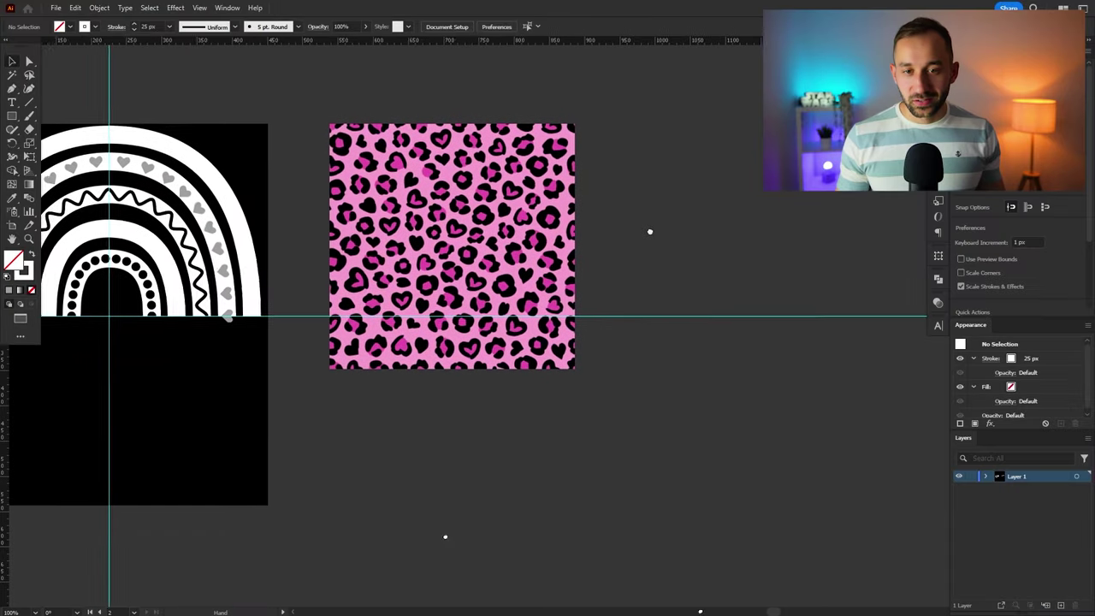
drag(649, 232, 643, 242)
click(416, 224)
mouse_move(417, 224)
mouse_down()
mouse_move(663, 224)
mouse_move(662, 206)
mouse_up()
click(574, 100)
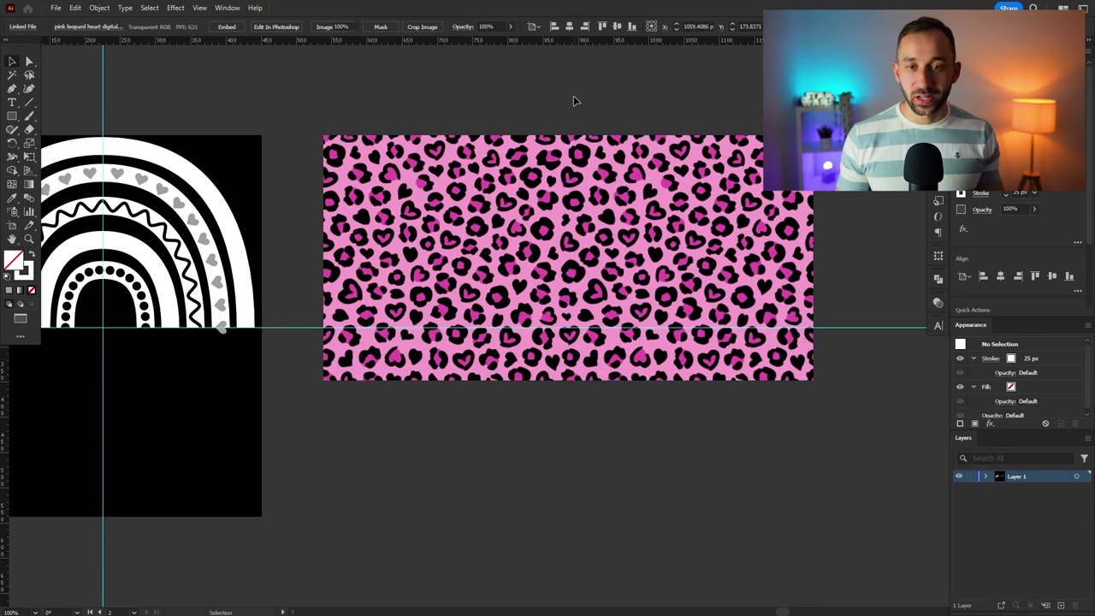
Duplicate both leopard pattern tiles directly below themselves to form a seamless 2 × 2 block, and deselect
drag(556, 102, 633, 196)
drag(794, 310, 729, 260)
drag(597, 205, 581, 411)
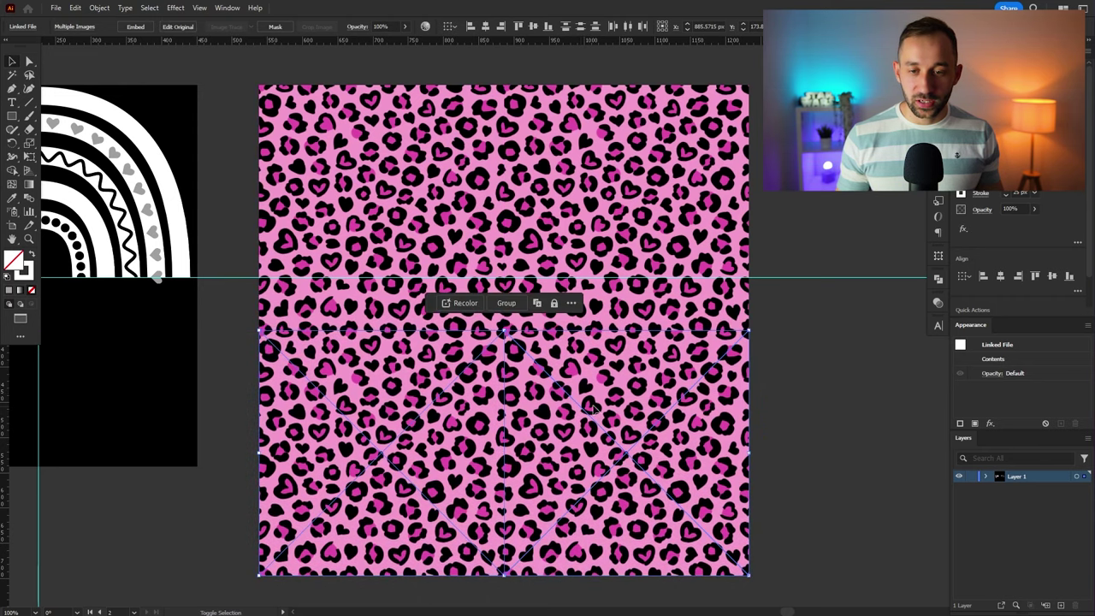
click(780, 405)
key(ctrl+minus)
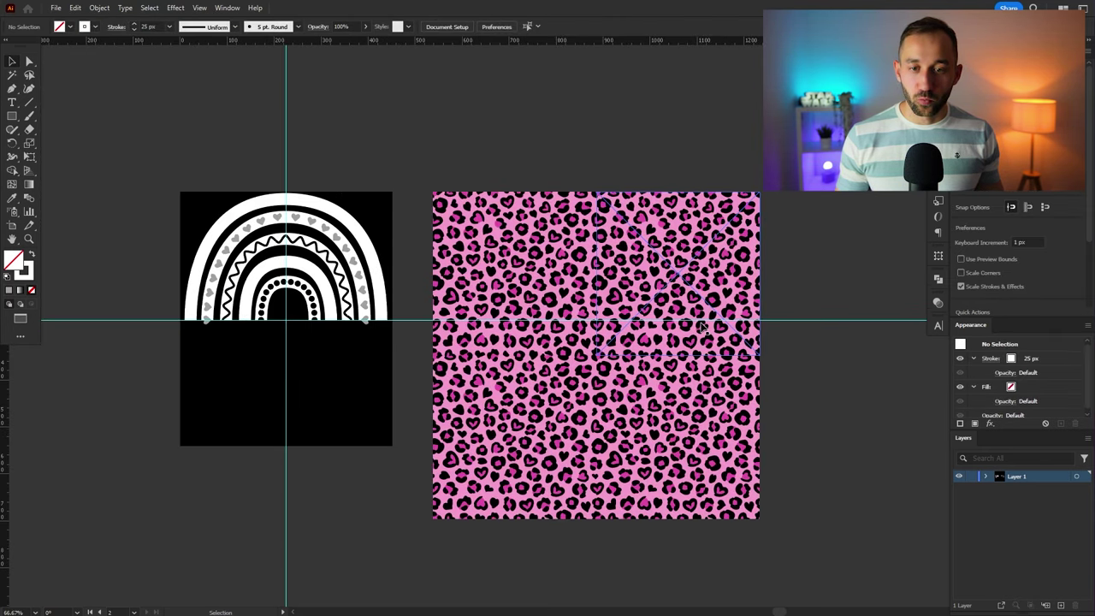
Scale all four leopard pattern tiles together down to about 358 px wide and move them closer to the artboard
drag(446, 155, 675, 490)
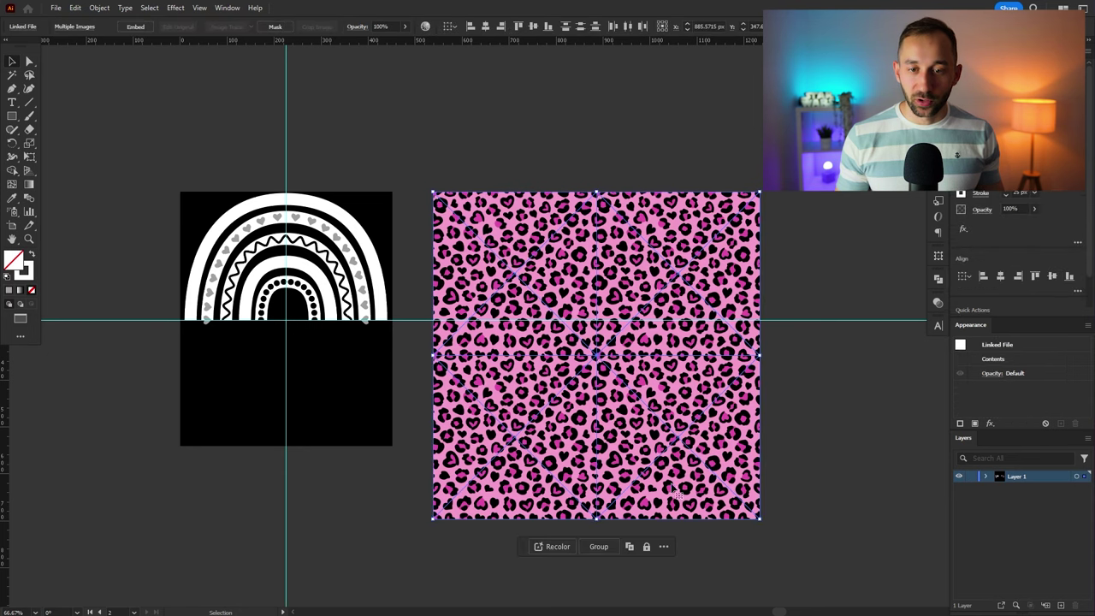
scroll(629, 370, up, 1)
drag(635, 405, 607, 379)
scroll(475, 206, up, 2)
drag(656, 249, 506, 279)
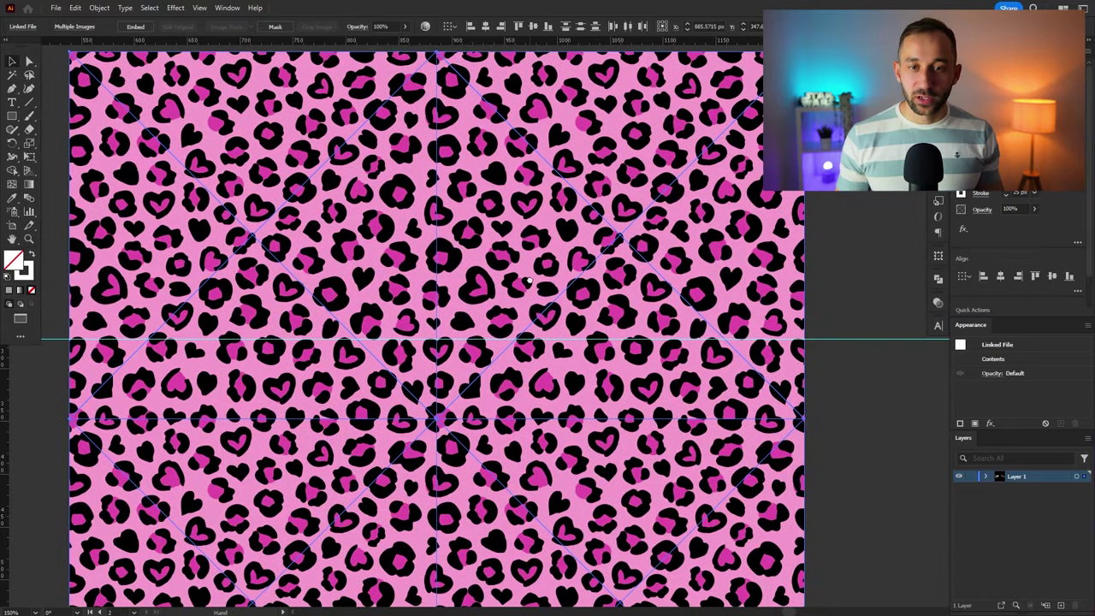
scroll(537, 229, down, 2)
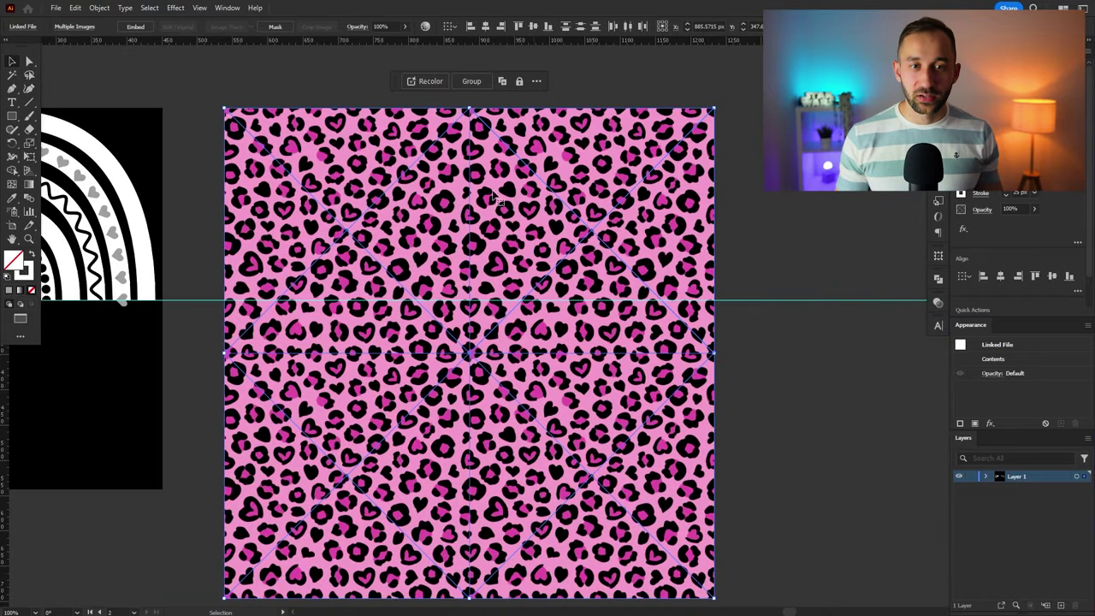
drag(723, 197, 751, 181)
scroll(790, 206, down, 1)
drag(770, 419, 824, 404)
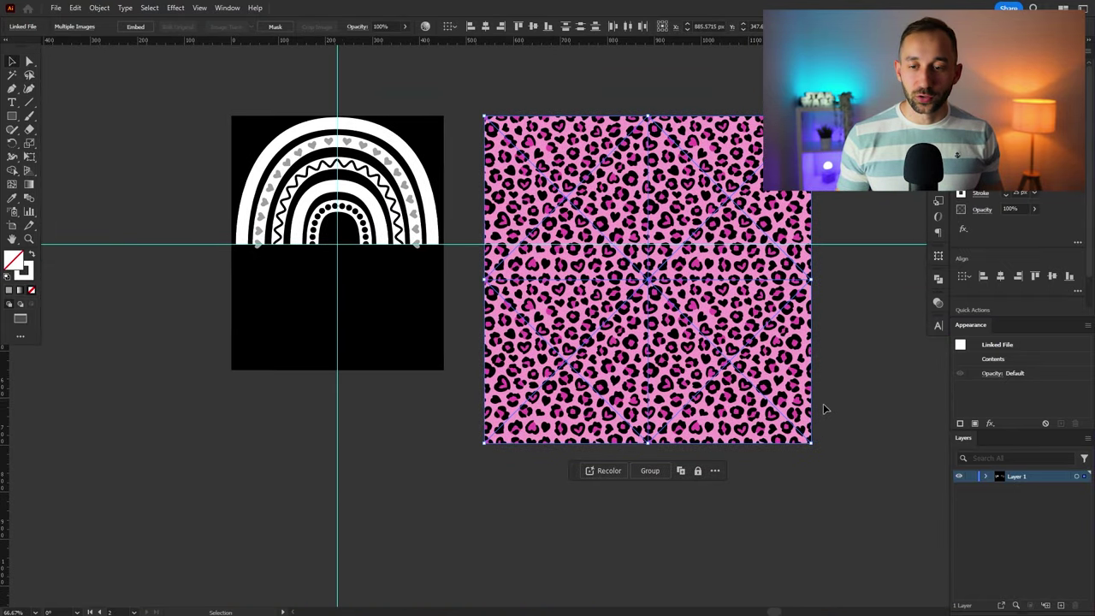
drag(804, 449, 652, 296)
drag(791, 222, 744, 241)
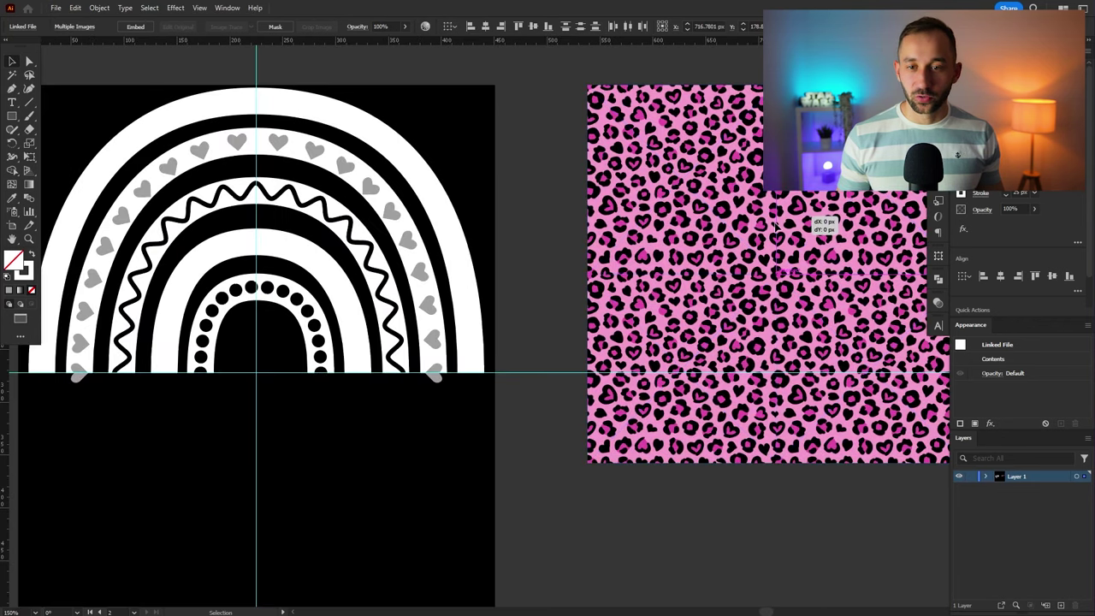
scroll(746, 245, down, 1)
scroll(423, 167, left, 1)
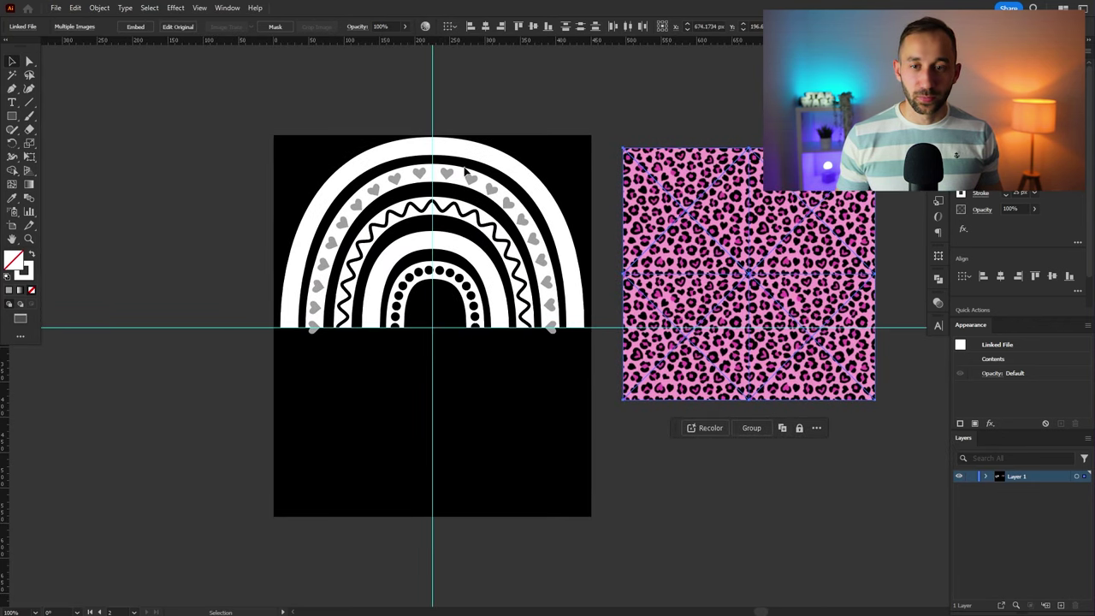
Shift the four leopard pattern tiles slightly up towards the artboard's upper edge, group them and deselect
scroll(485, 174, up, 1)
drag(839, 249, 779, 221)
drag(872, 280, 711, 235)
key(ctrl+g)
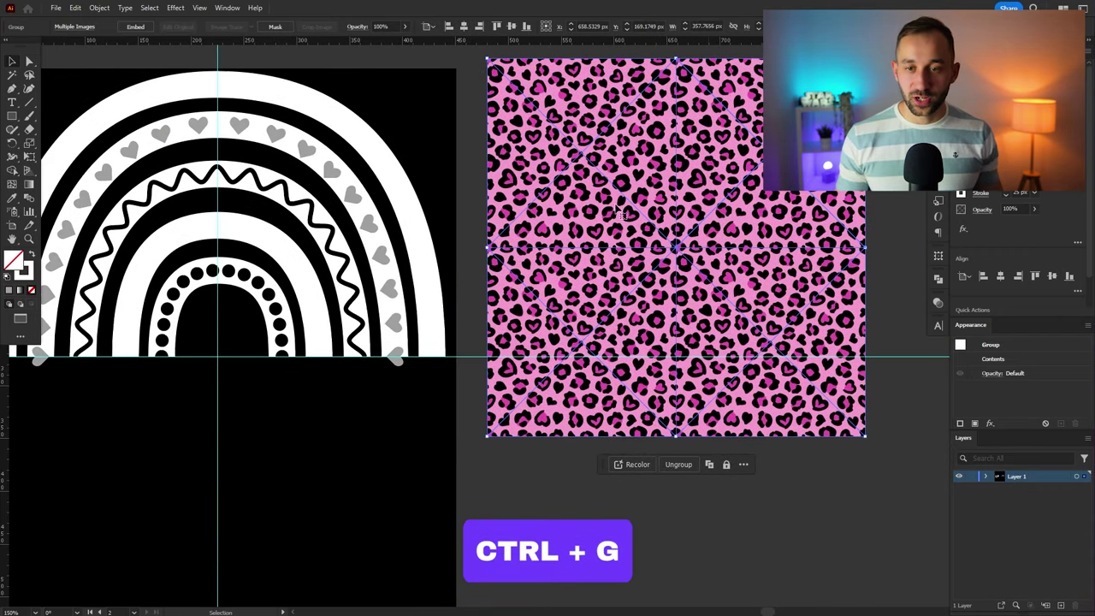
click(561, 458)
click(555, 246)
click(474, 190)
Copy all the arches with their hearts, zigzag and dots to the empty canvas diagonally above the artboard, and deselect
drag(340, 113, 508, 185)
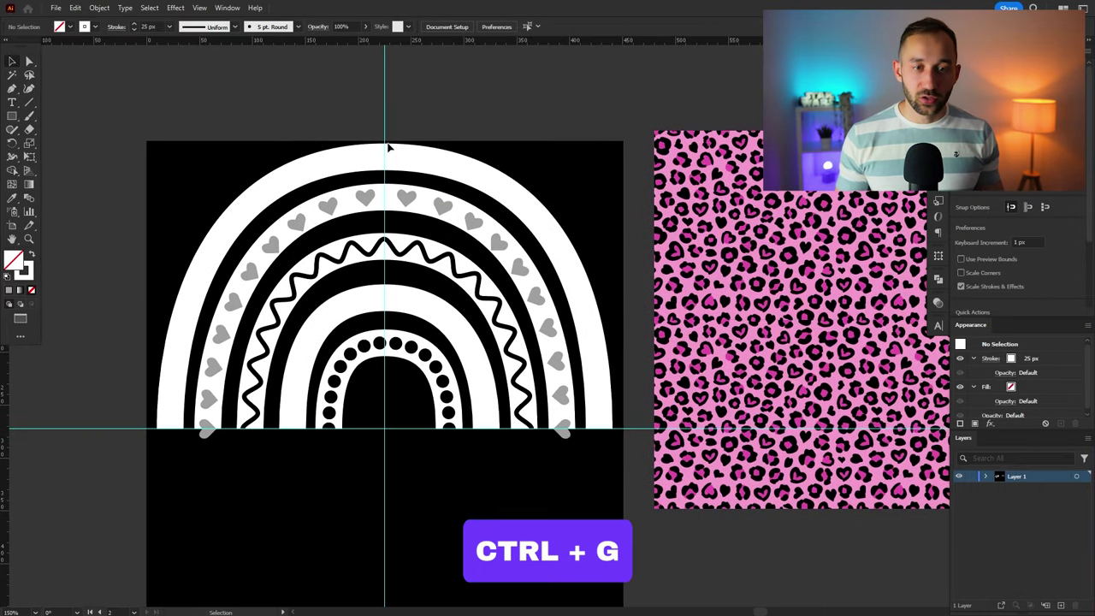
drag(362, 134, 503, 395)
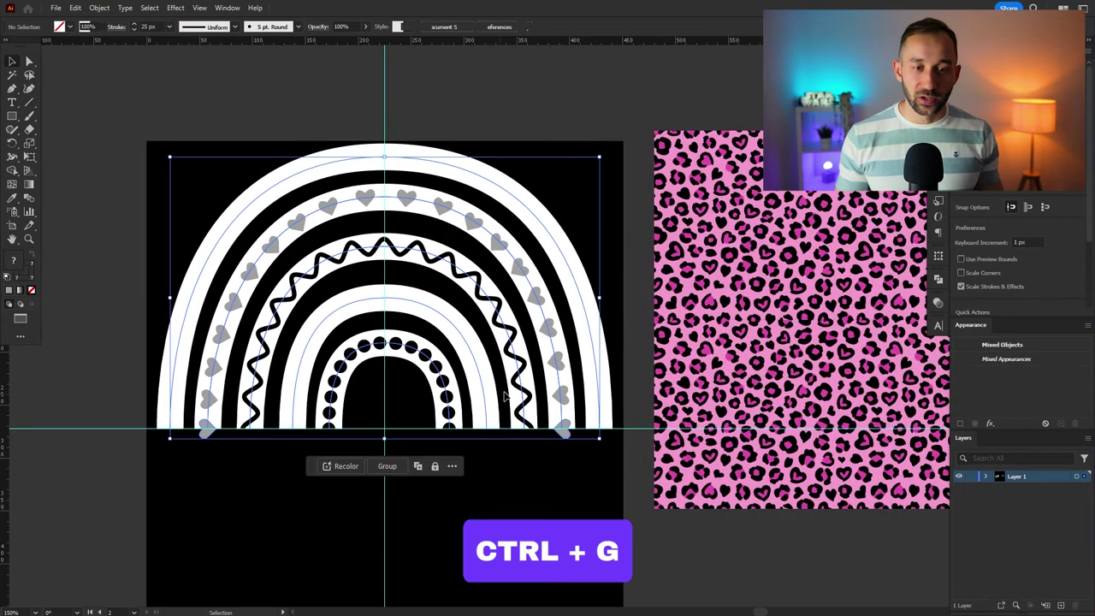
click(479, 487)
scroll(480, 486, down, 1)
drag(256, 210, 590, 512)
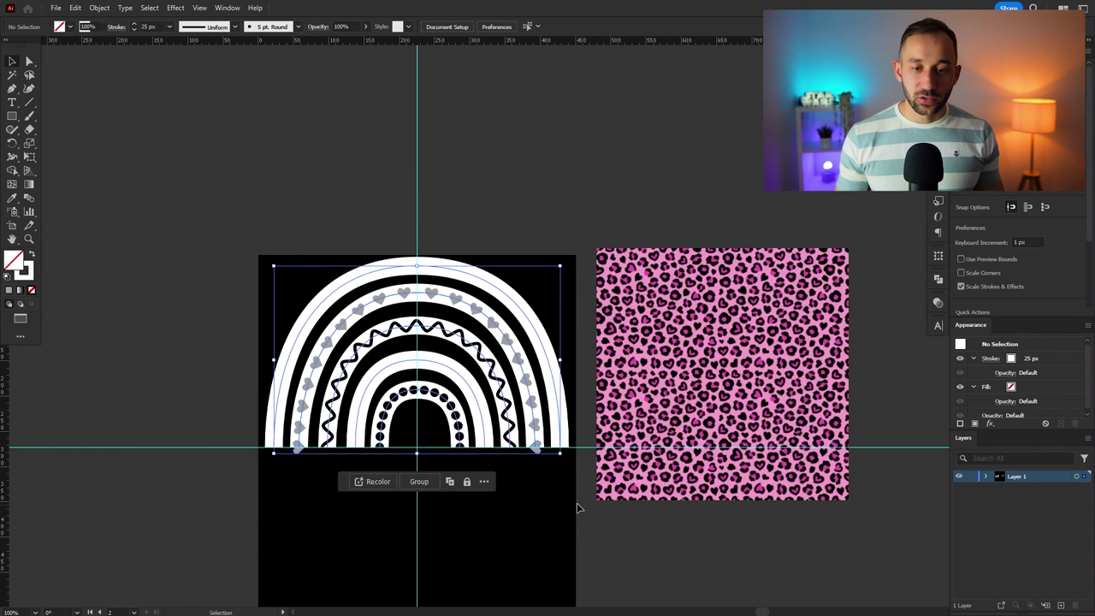
drag(524, 272, 567, 291)
drag(504, 358, 137, 22)
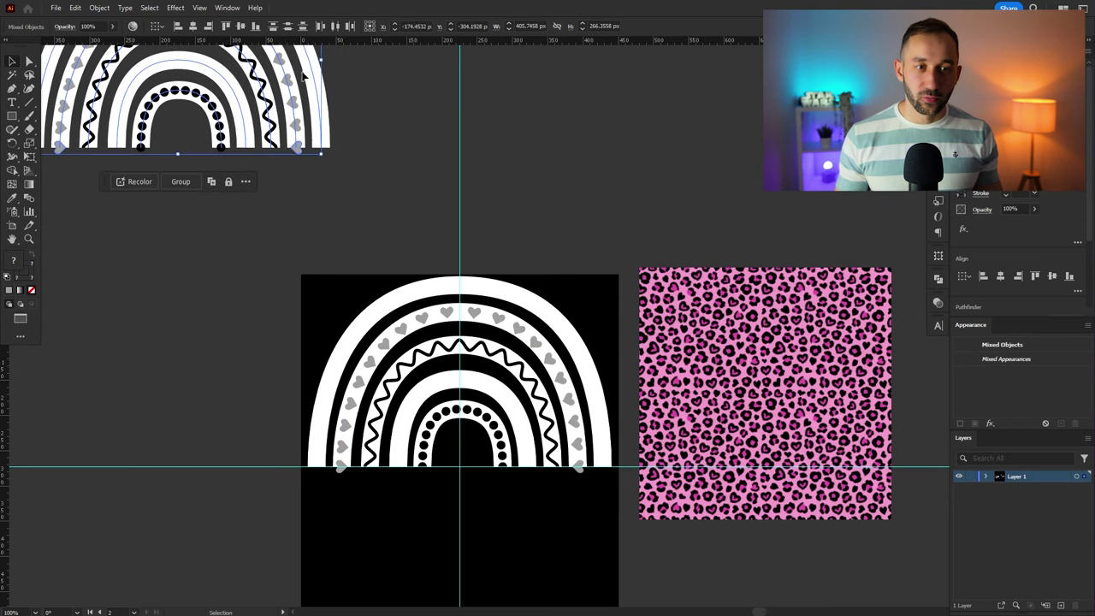
click(471, 220)
Expand the appearance of all arches, hearts, zigzag and dots on the artboard, and expand their object, fill and stroke
scroll(533, 382, up, 2)
drag(536, 388, 526, 327)
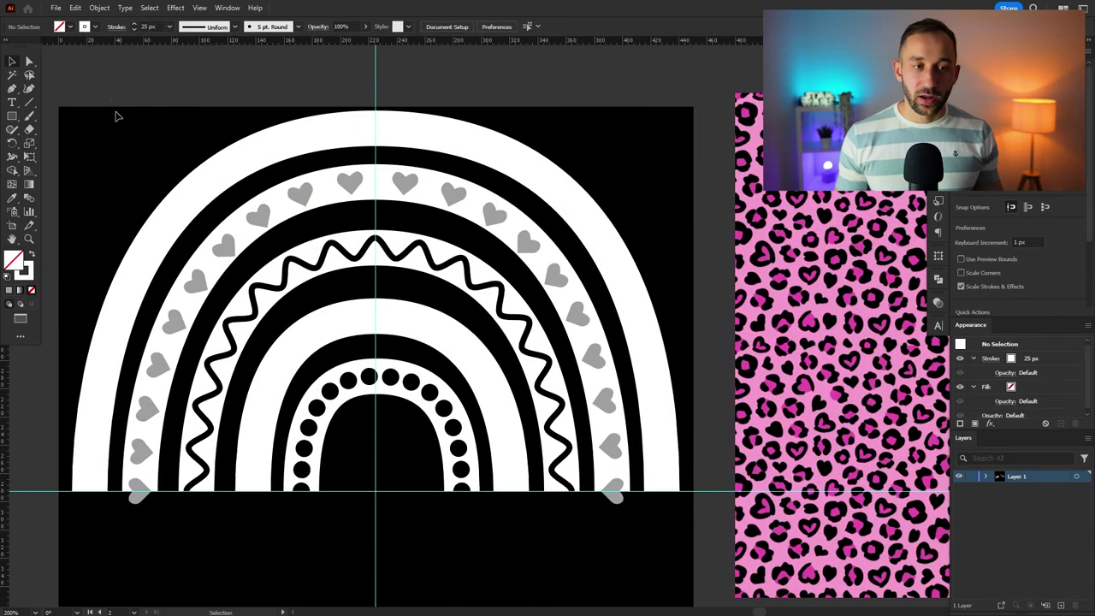
drag(117, 116, 666, 566)
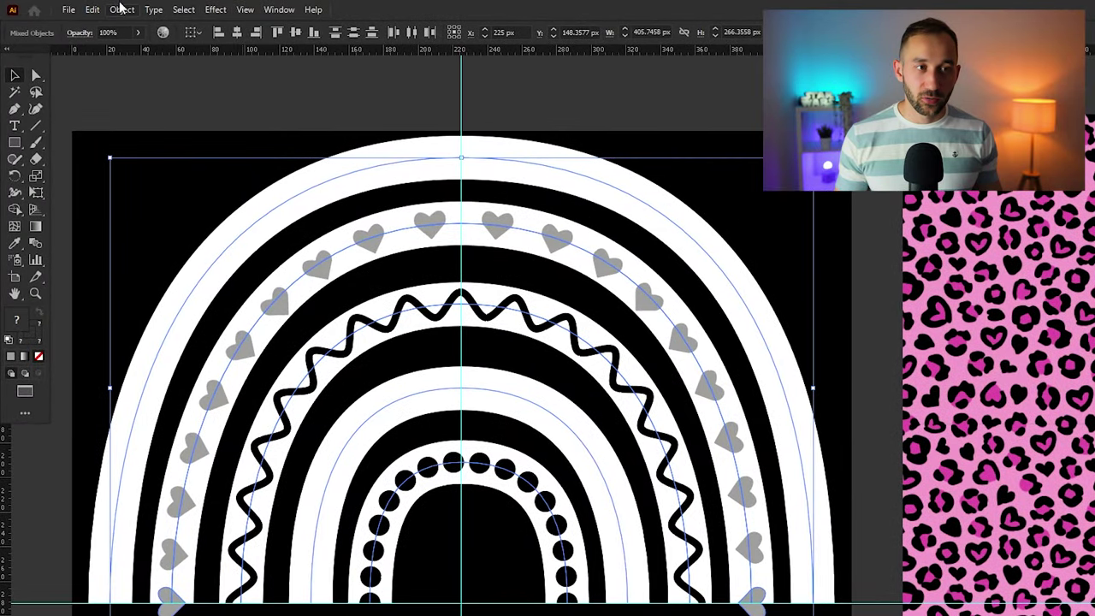
click(121, 9)
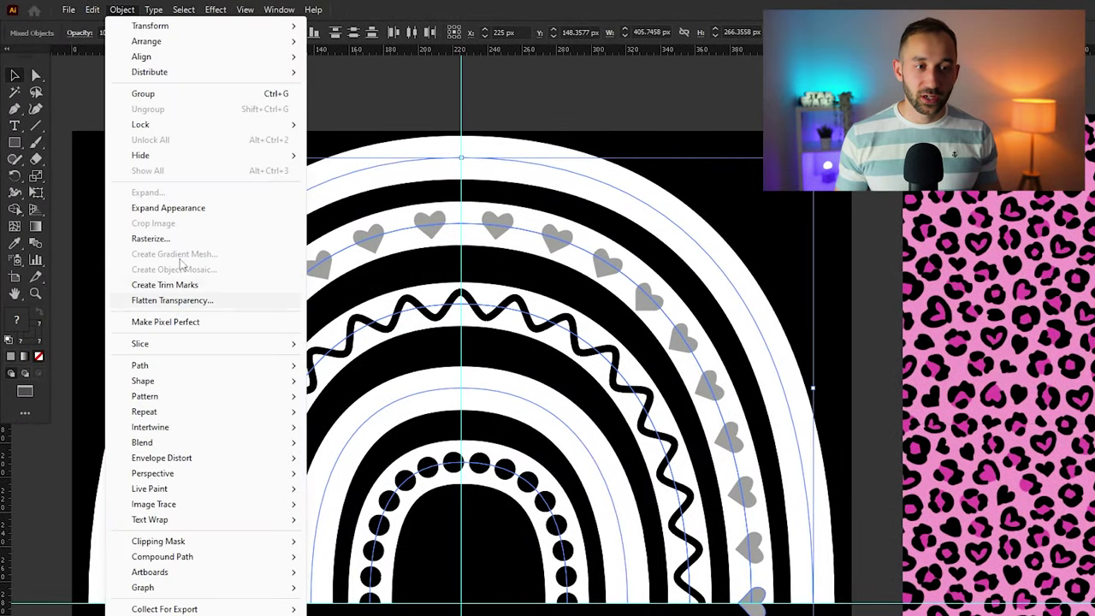
key(Escape)
click(122, 12)
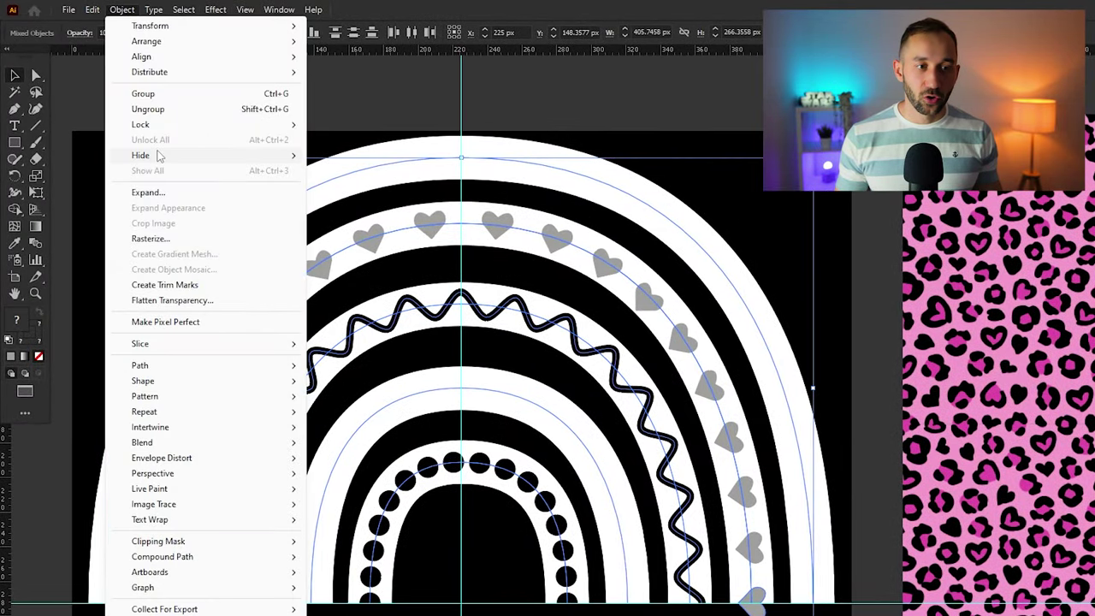
click(147, 193)
click(650, 449)
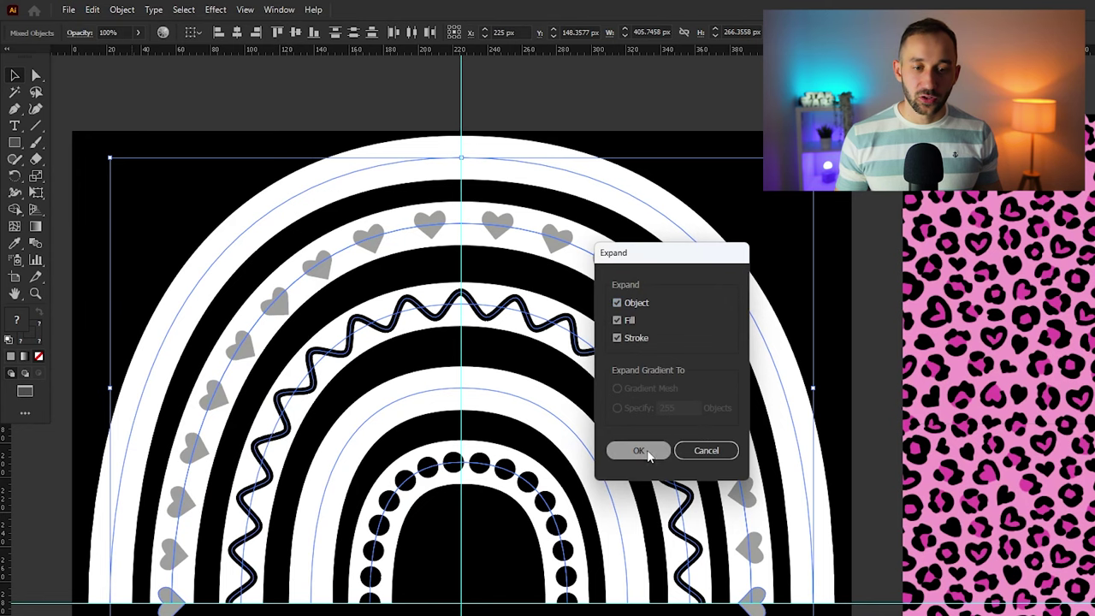
click(699, 123)
Check in outline view how the expanded dots and hearts extend past the lower ends of the arches
drag(663, 453, 669, 379)
scroll(669, 379, down, 1)
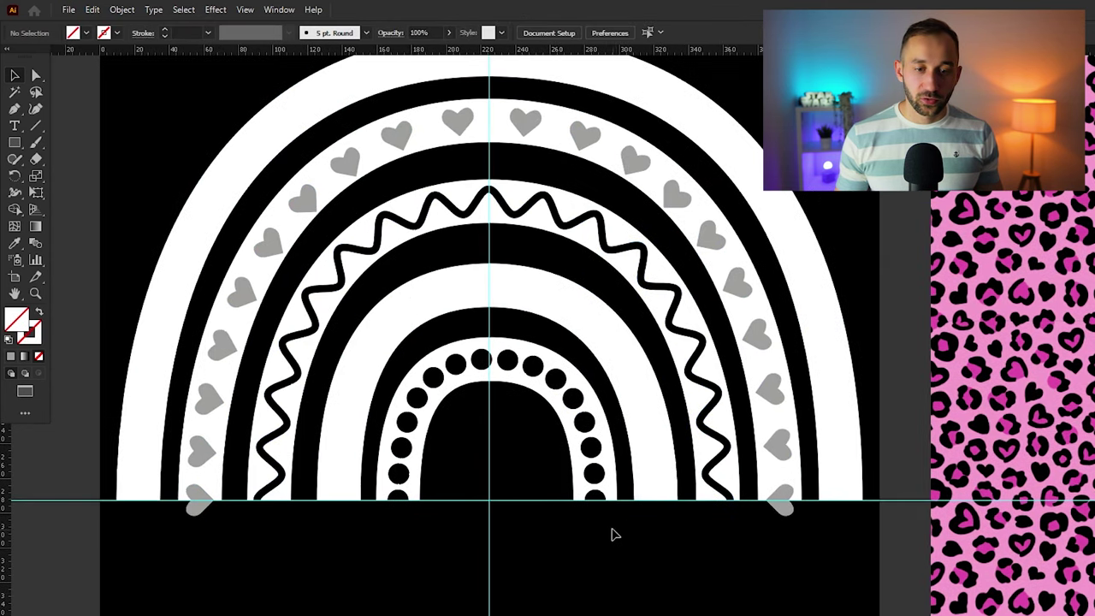
click(593, 506)
key(ctrl+y)
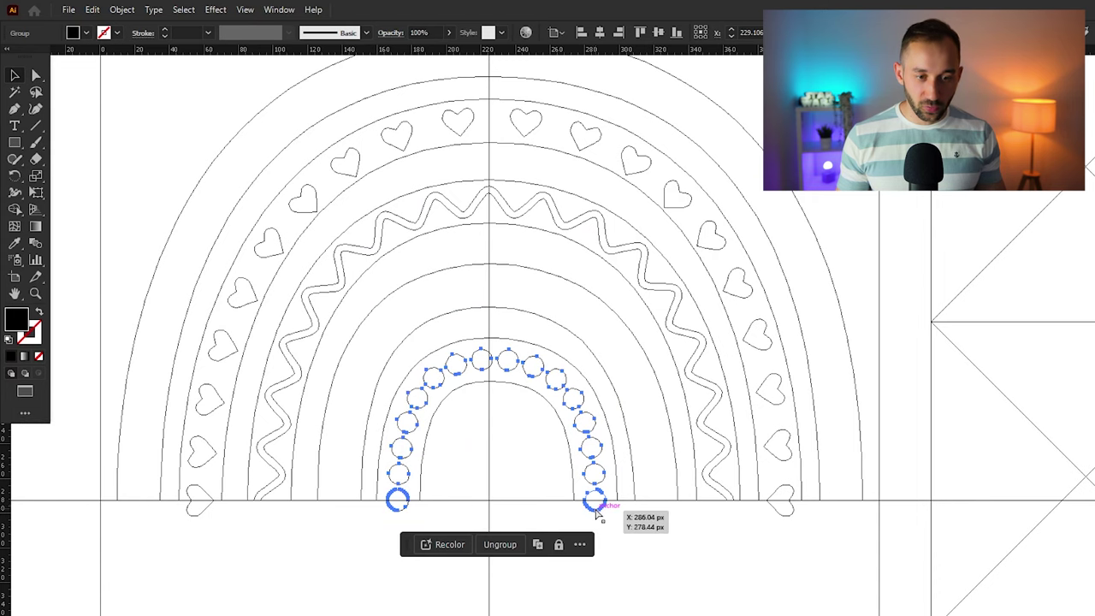
key(ctrl+y)
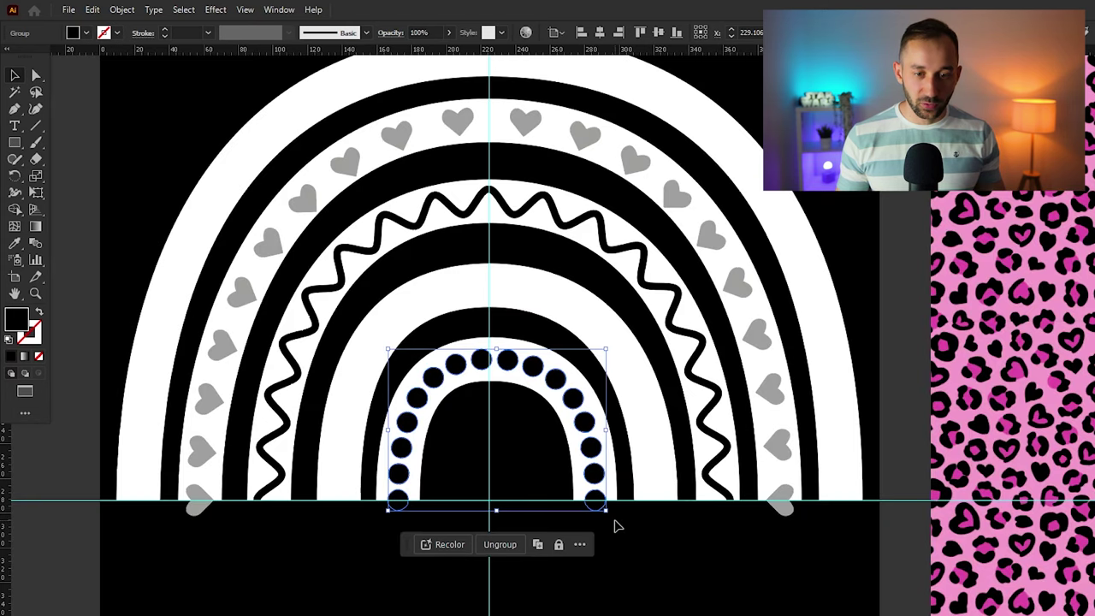
click(785, 511)
click(724, 543)
Trim the parts of the end hearts and end dots that hang below the arches' baseline with the Shape Builder tool, and deselect
mouse_move(795, 523)
mouse_down()
mouse_move(146, 445)
mouse_move(149, 453)
mouse_up()
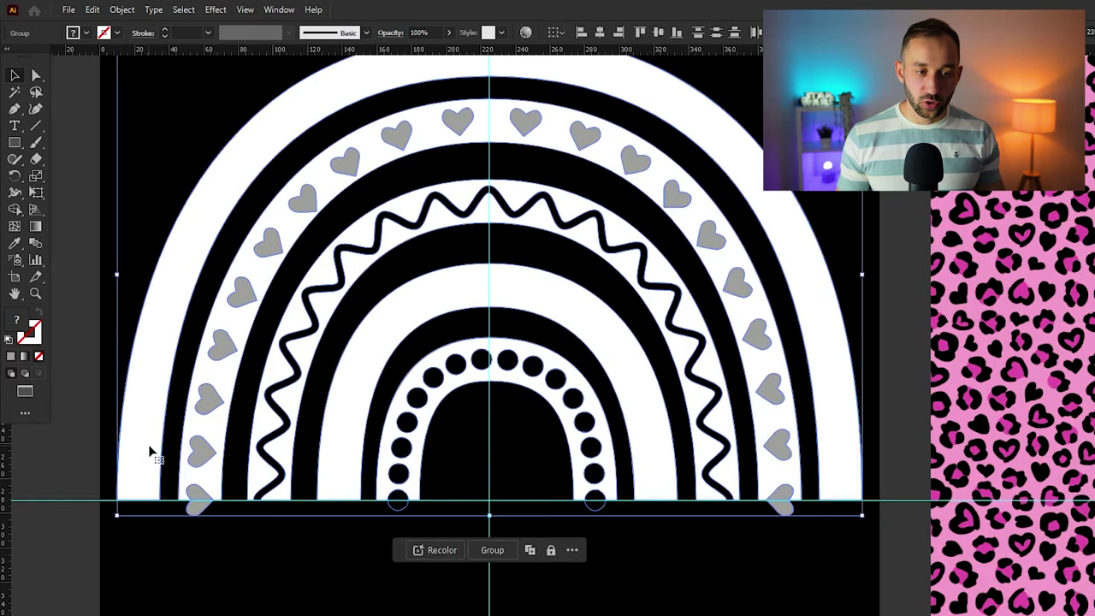
key(shift+m)
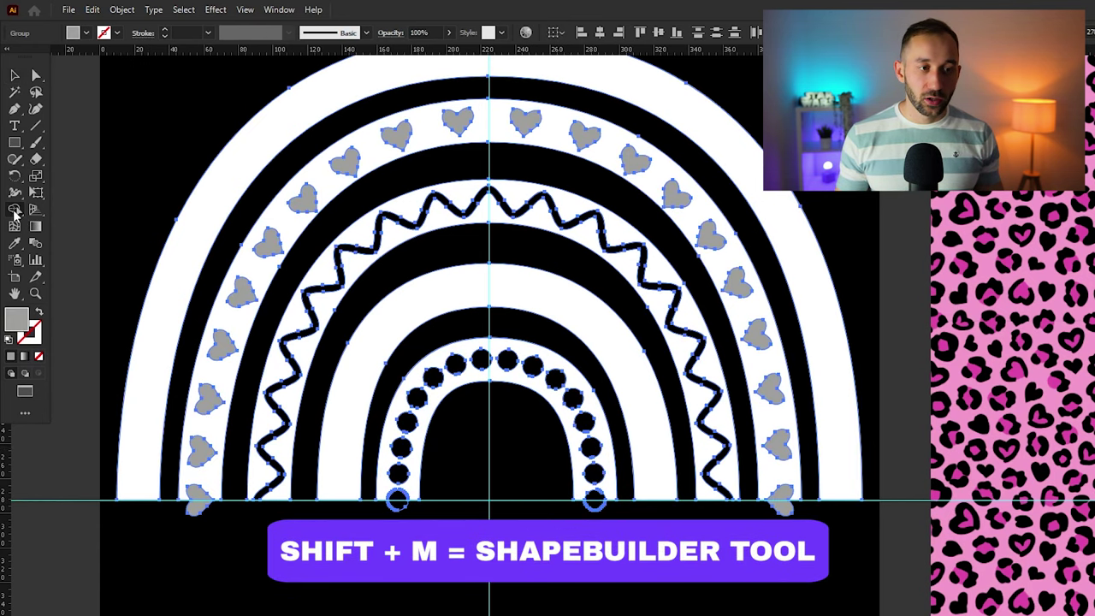
scroll(175, 500, up, 2)
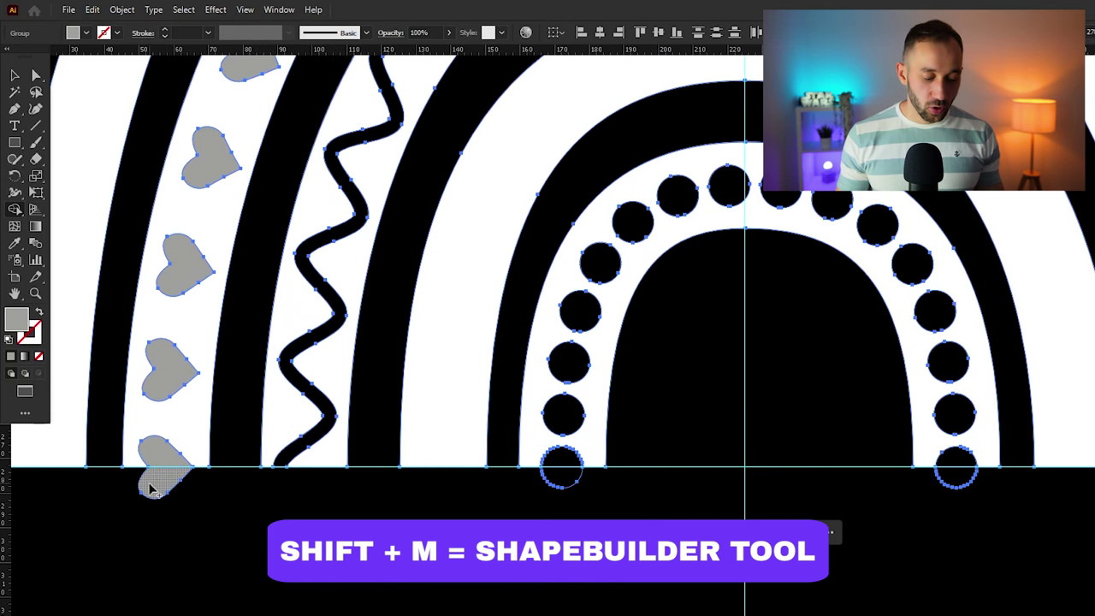
alt+click(141, 486)
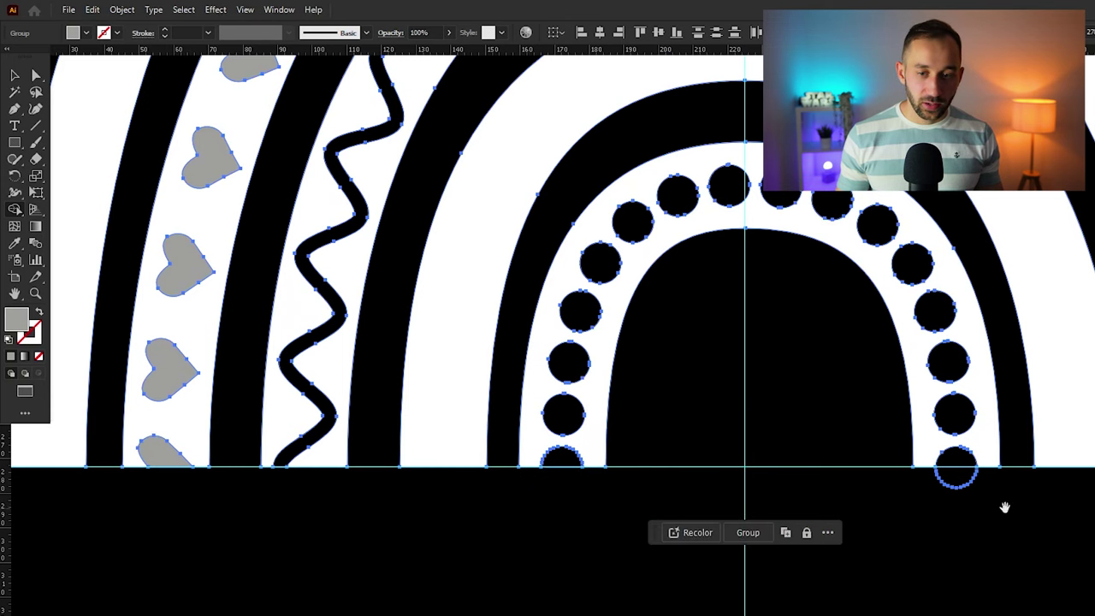
drag(1005, 507, 540, 465)
scroll(537, 458, up, 2)
alt+click(458, 413)
scroll(590, 446, down, 1)
scroll(719, 454, up, 2)
alt+click(680, 411)
drag(1069, 453, 685, 560)
scroll(838, 445, down, 5)
scroll(237, 190, down, 1)
click(14, 76)
click(516, 468)
Move the leopard pattern group over the arches, scale it to about 445 px wide and centre it horizontally on the artboard
click(891, 309)
drag(1017, 302, 402, 328)
drag(464, 355, 481, 354)
drag(578, 395, 691, 405)
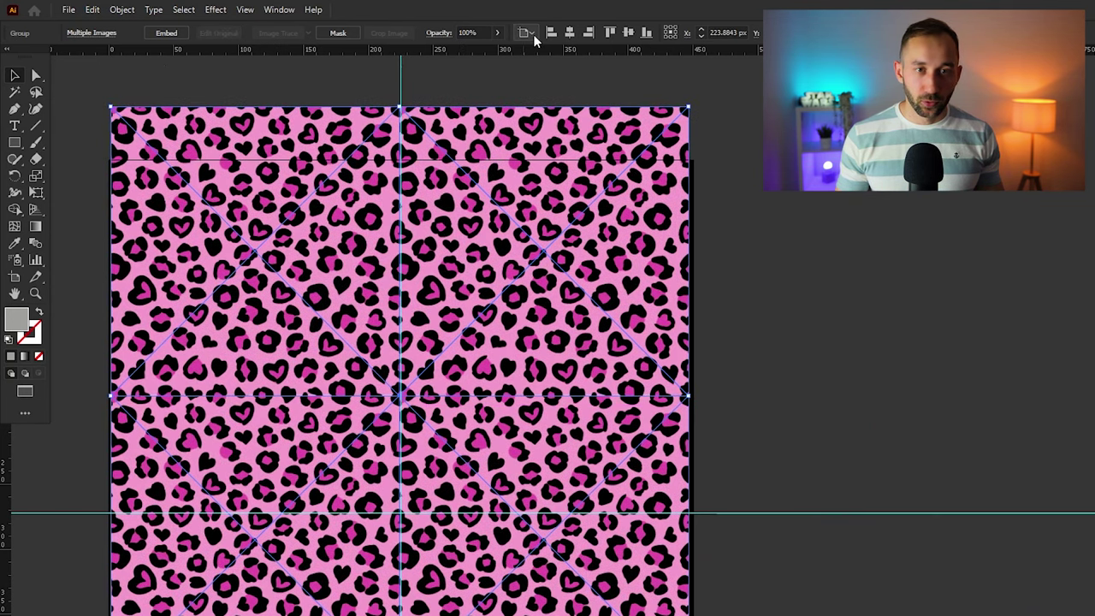
click(569, 33)
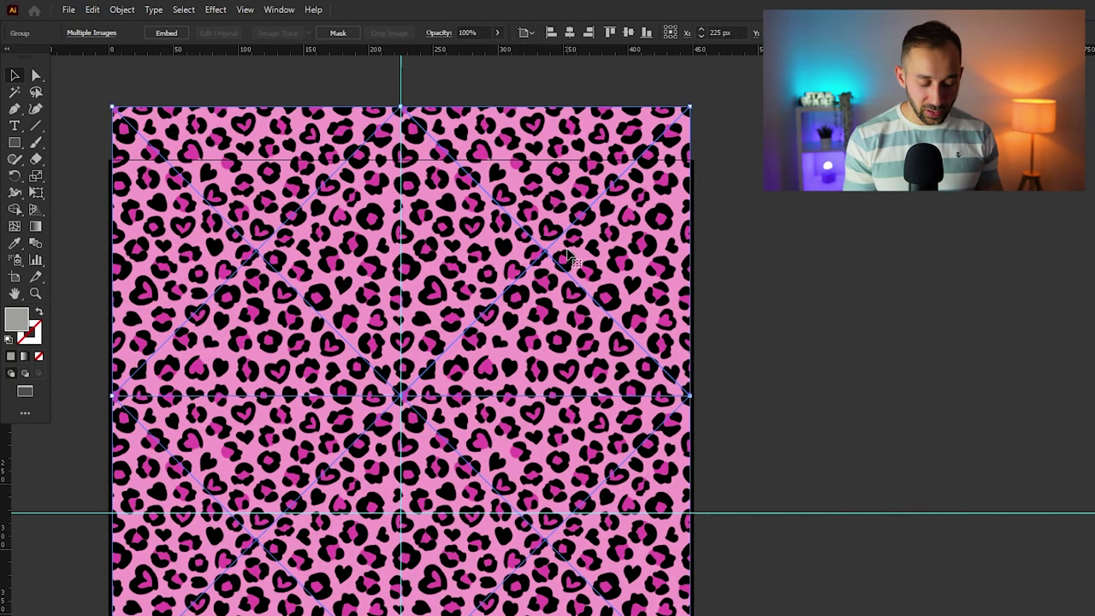
Send the leopard pattern behind all the arches and paste a copy of it in place at the back
key(ctrl+shift+bracketleft)
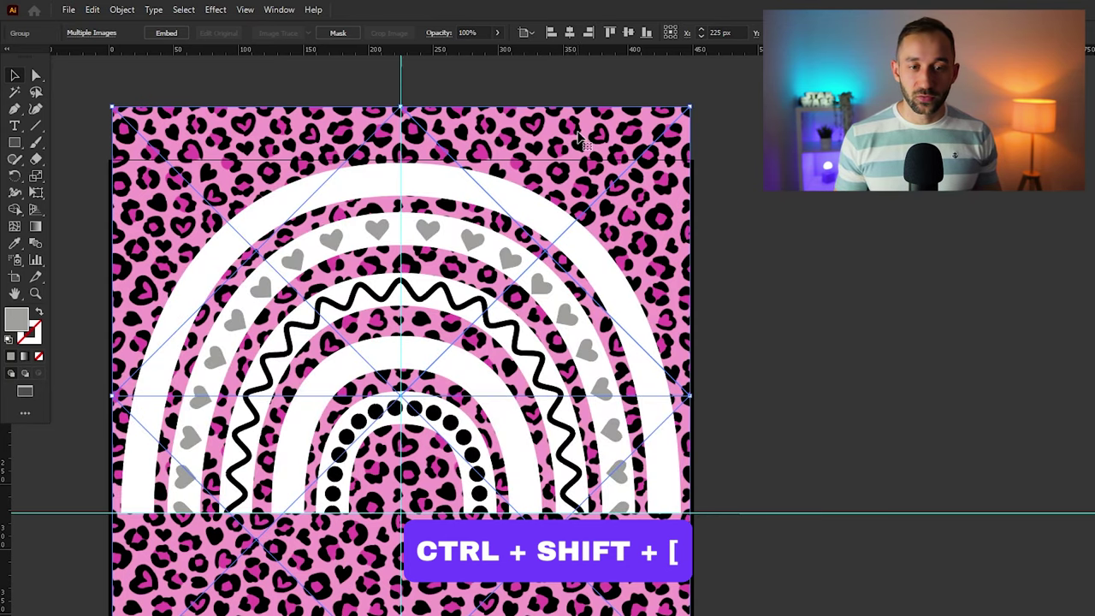
click(398, 186)
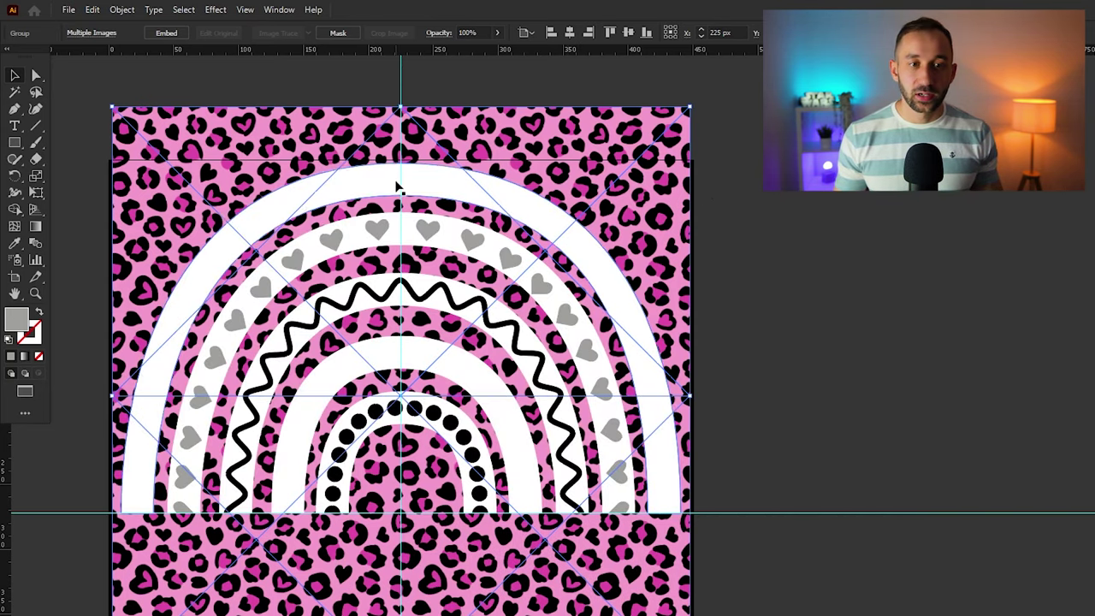
click(312, 114)
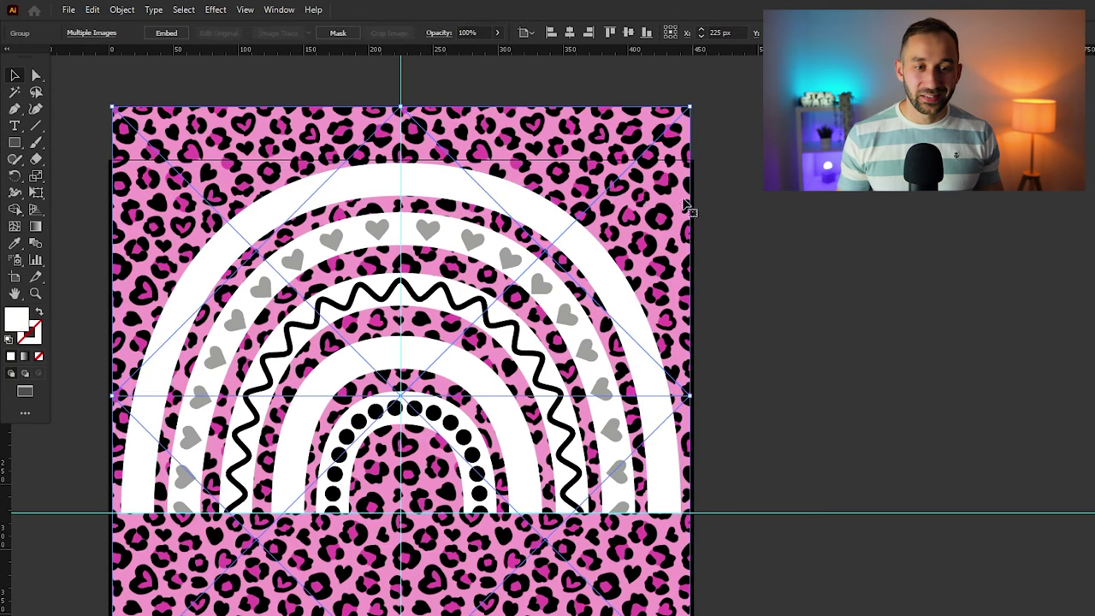
click(433, 356)
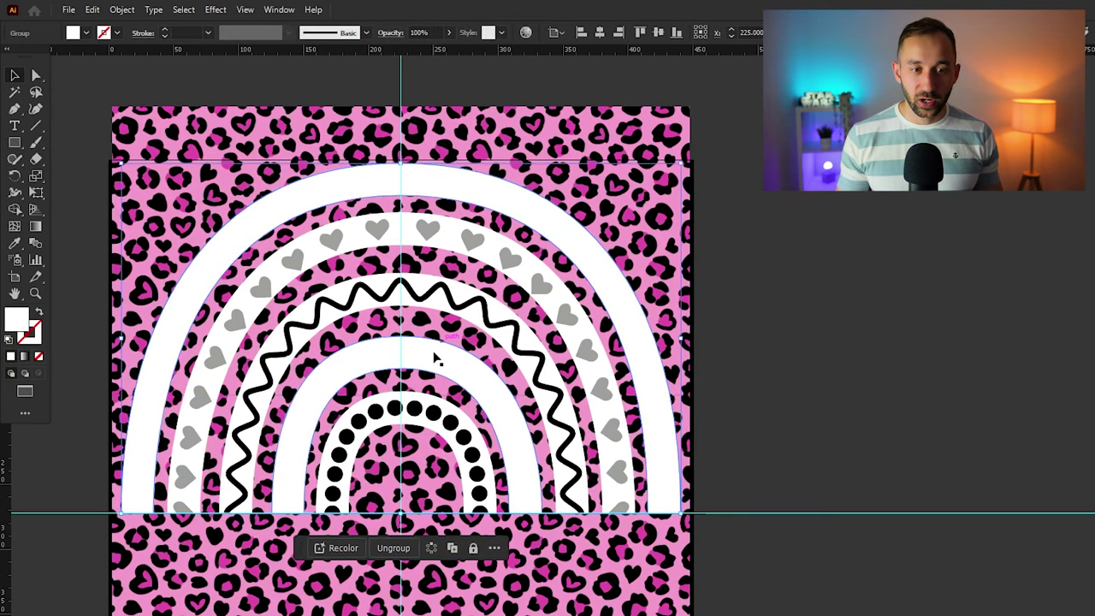
click(503, 147)
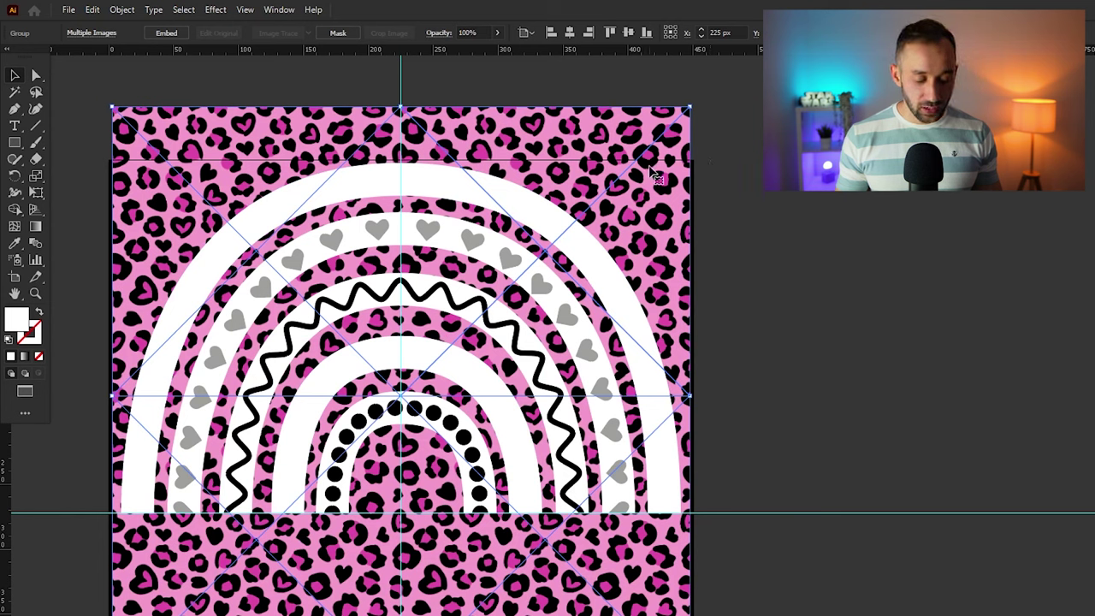
key(ctrl+c)
key(ctrl+b)
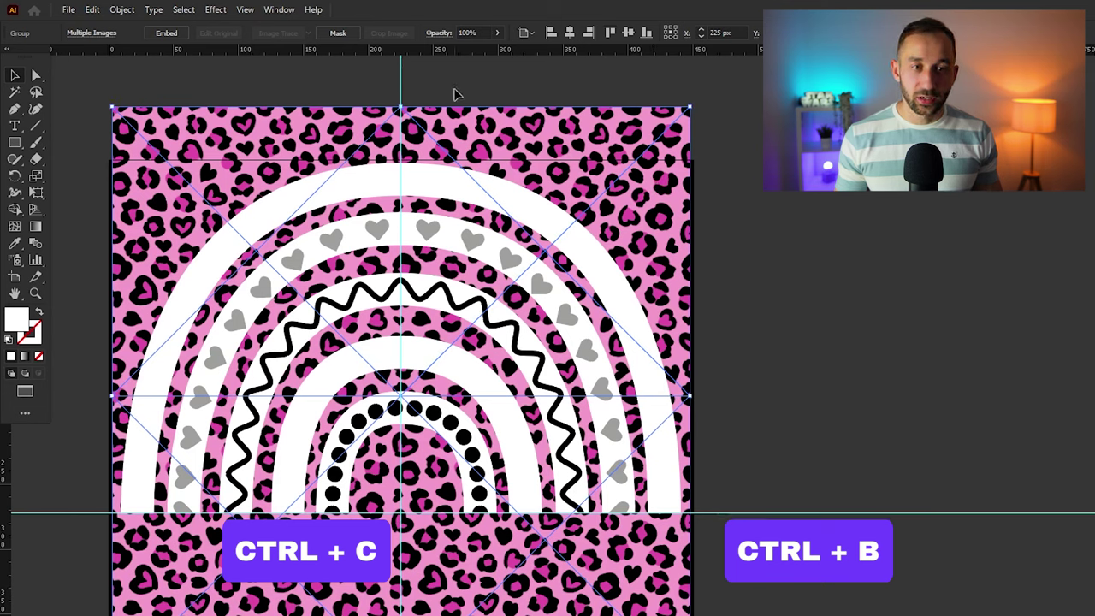
Separate the outermost arch from its group and clip one leopard pattern to it with a clipping mask
click(394, 189)
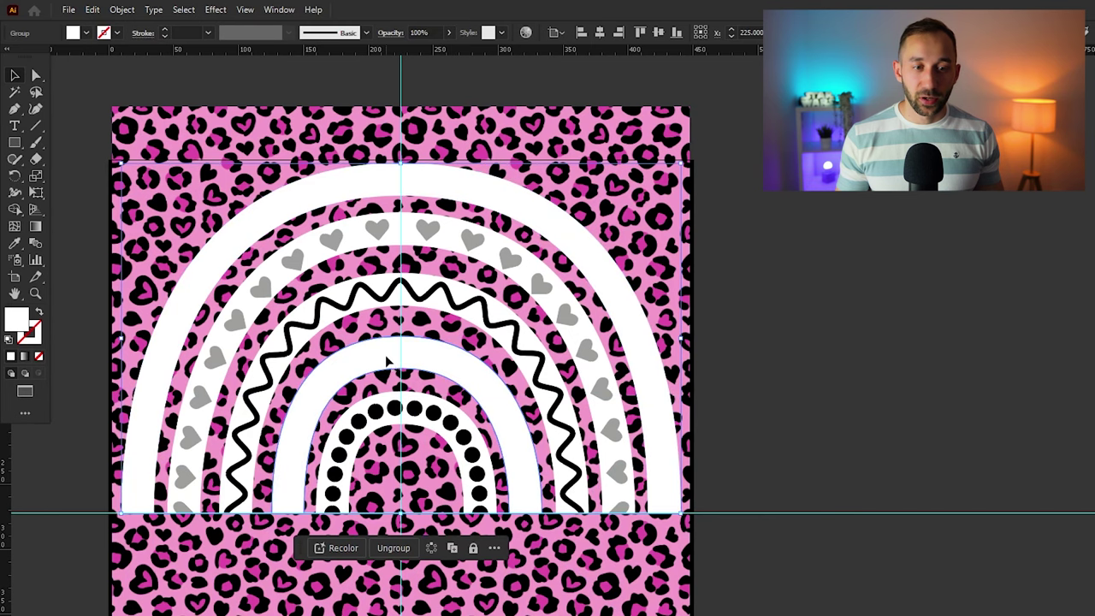
scroll(355, 184, up, 1)
scroll(387, 159, up, 1)
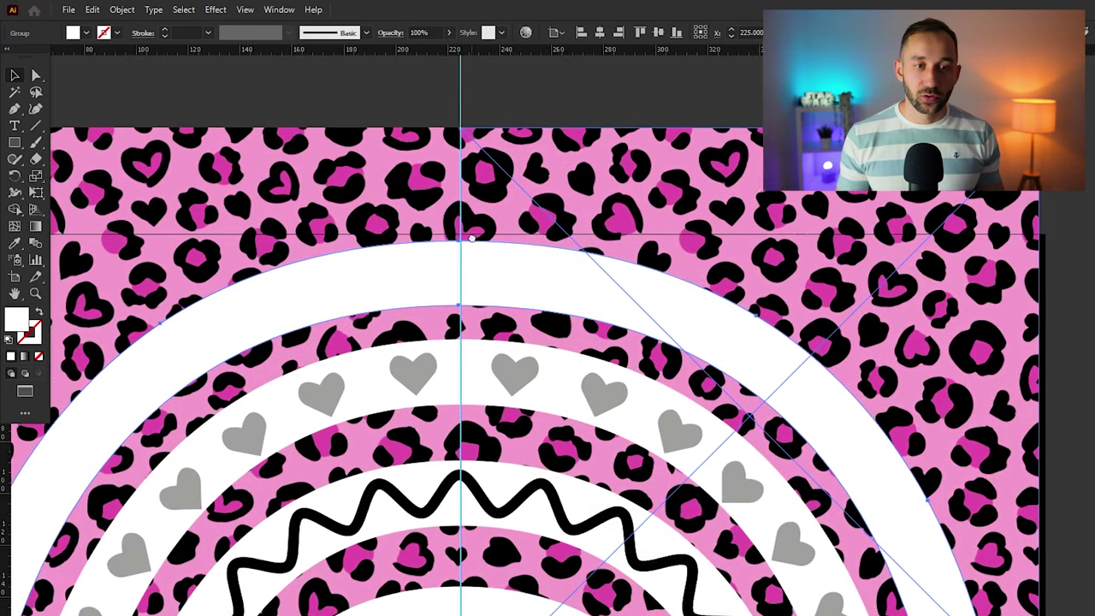
shift+click(580, 181)
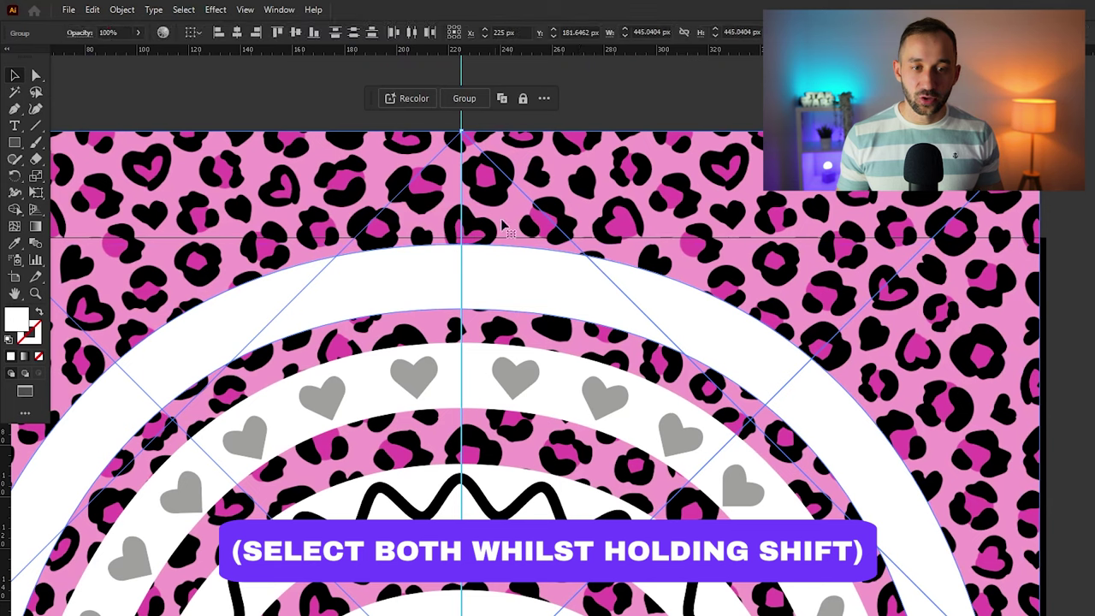
click(124, 12)
mouse_move(231, 539)
click(384, 544)
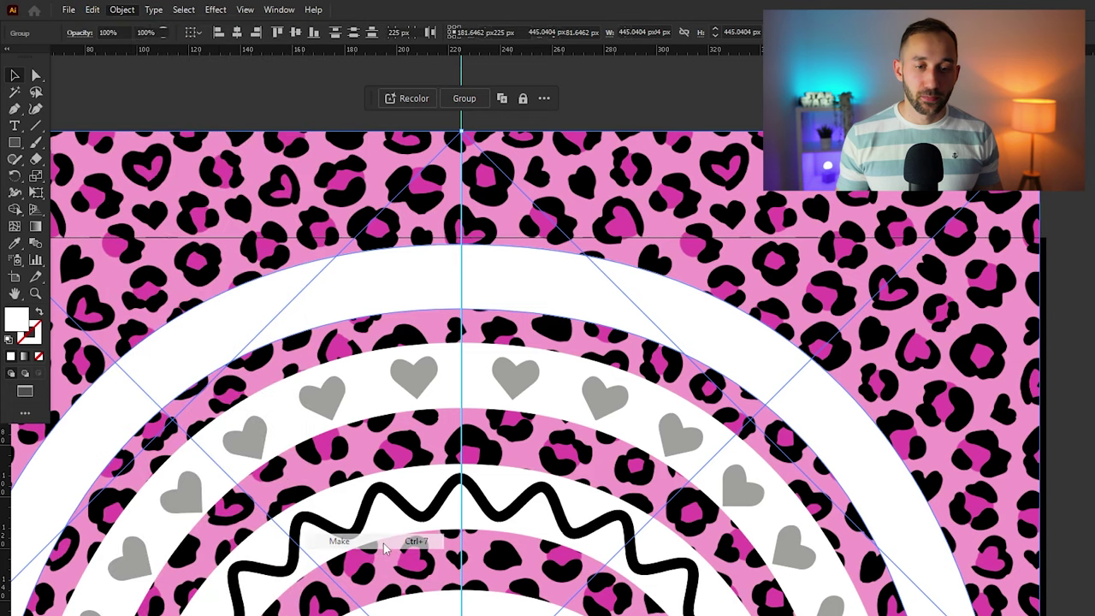
Clip the remaining leopard pattern to the plain white fourth arch with a clipping mask, and deselect
scroll(390, 468, down, 1)
drag(472, 491, 484, 261)
drag(470, 359, 476, 329)
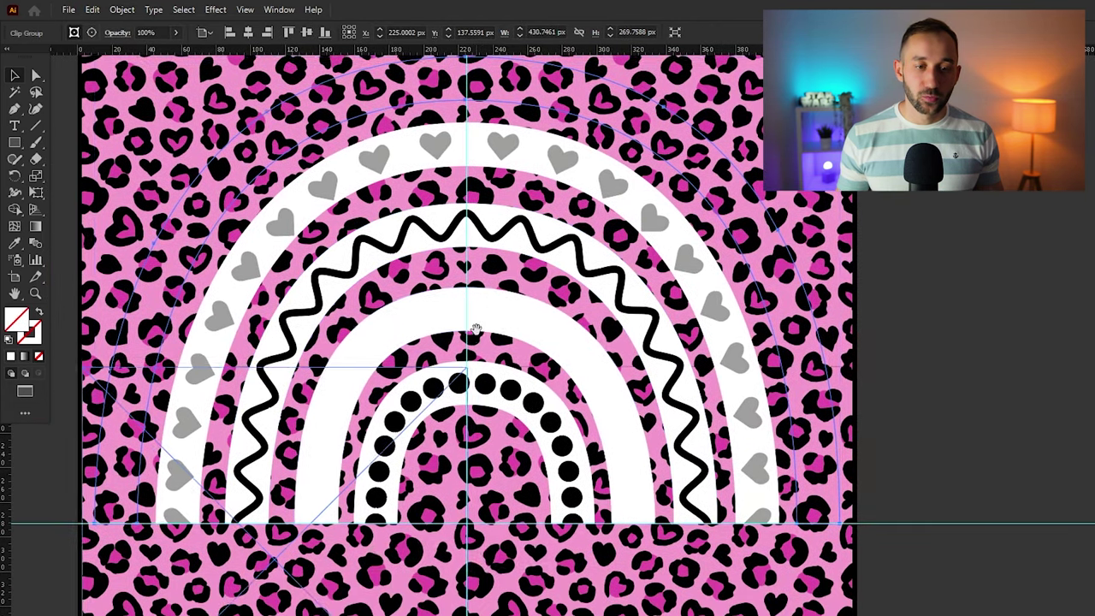
scroll(475, 330, up, 2)
click(697, 350)
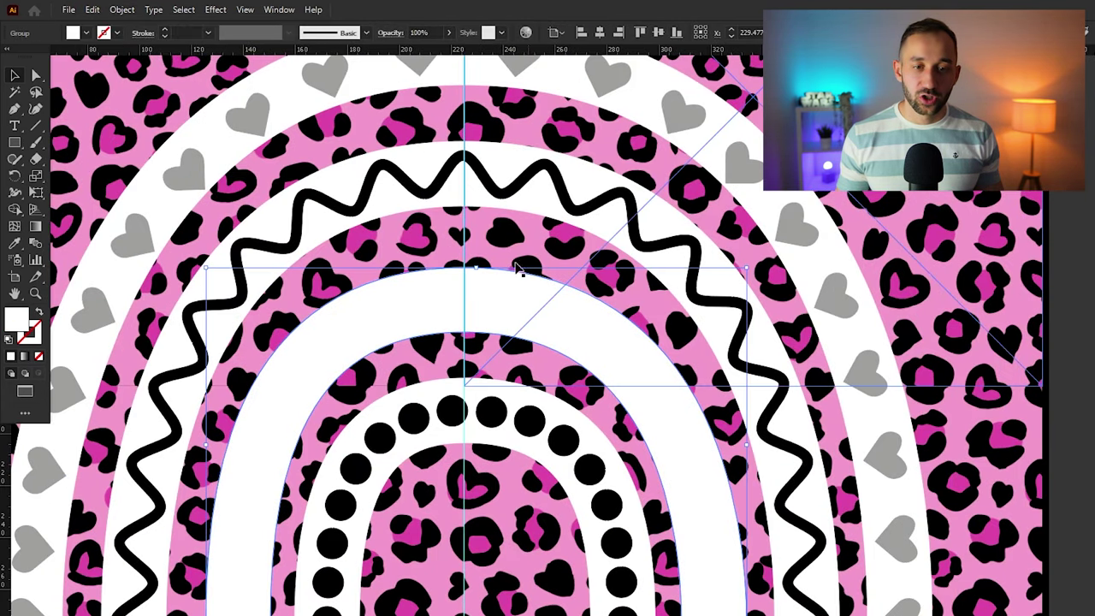
click(490, 243)
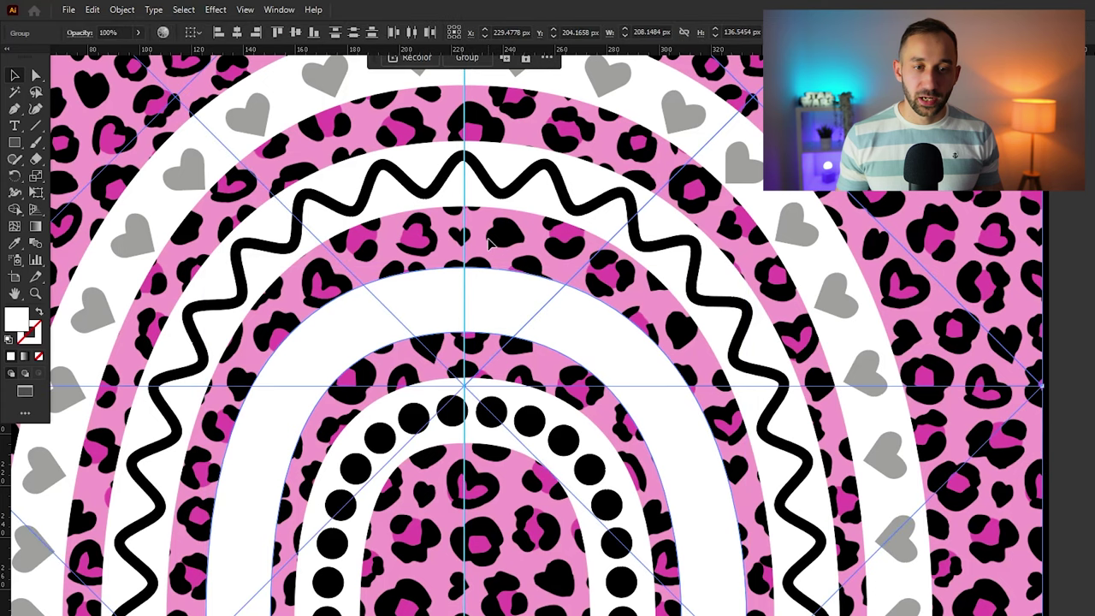
click(122, 10)
mouse_move(191, 545)
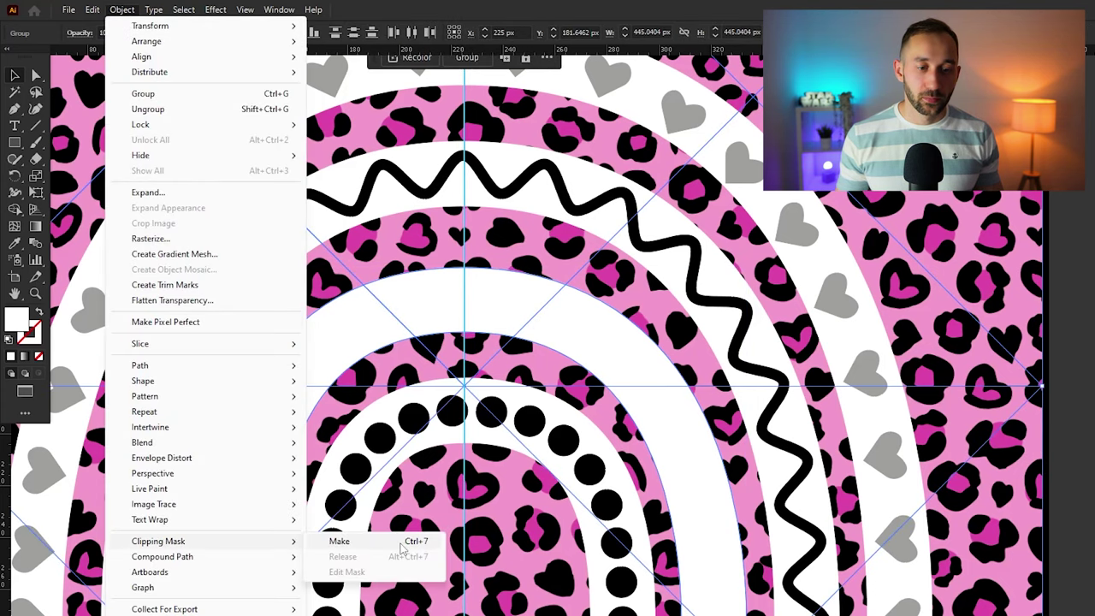
click(403, 548)
scroll(567, 457, down, 1)
click(934, 193)
Check the two leopard-clipped arches together with the rest of the rainbow artwork
drag(934, 185, 845, 240)
scroll(906, 242, down, 1)
drag(183, 120, 845, 584)
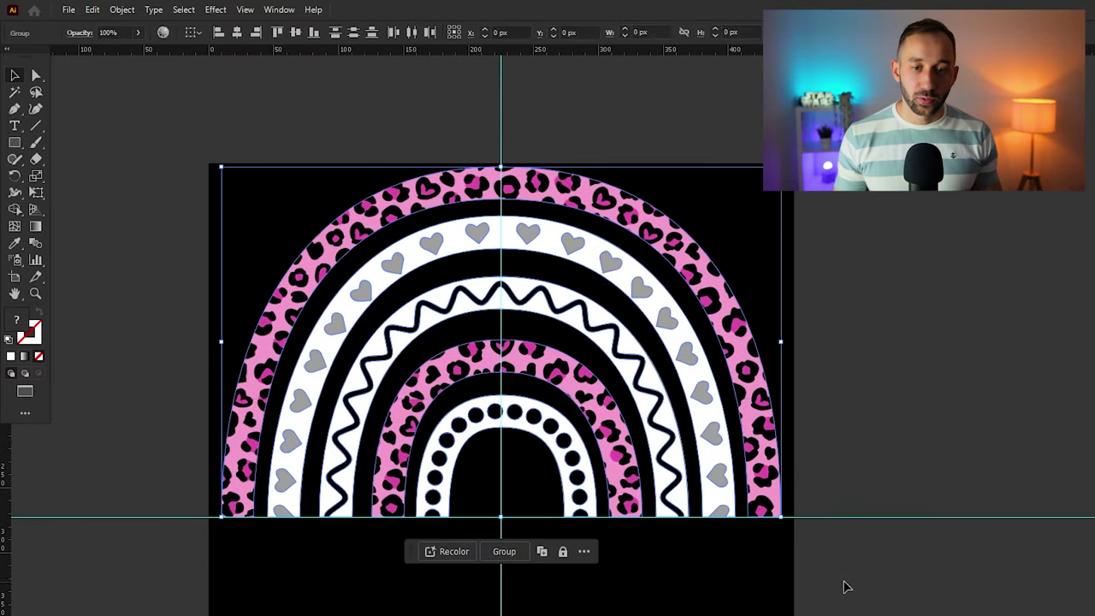
click(843, 584)
click(584, 387)
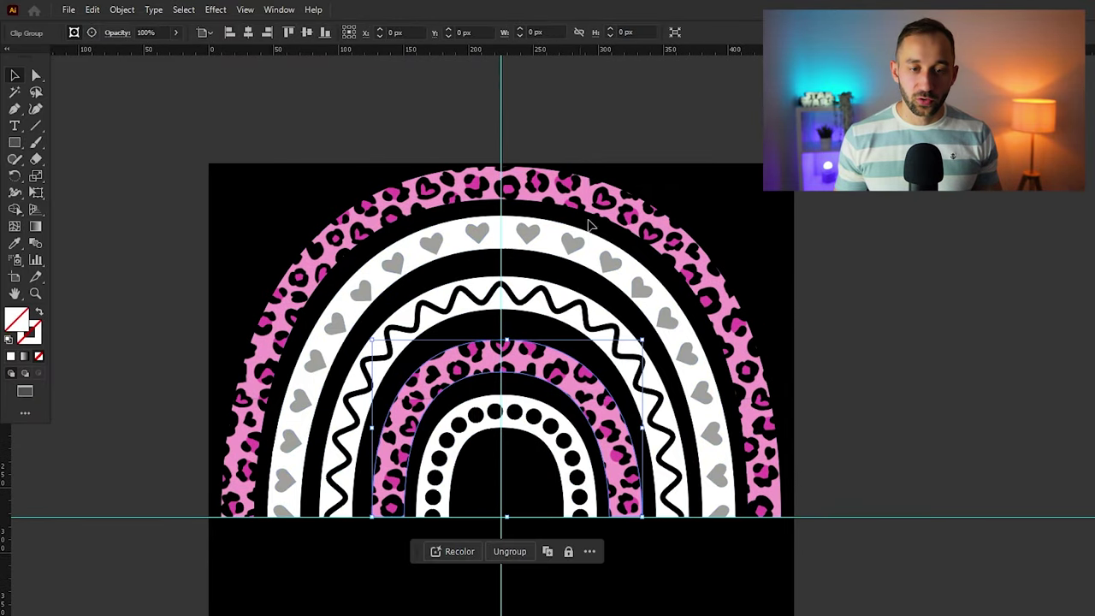
click(940, 337)
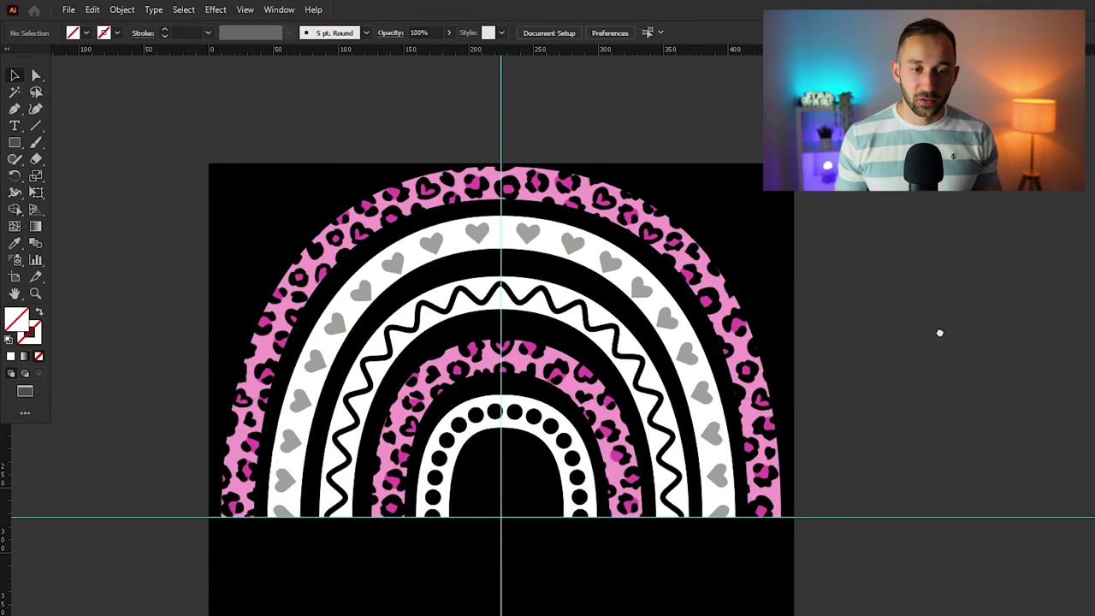
Sample the light pink of the outer arch's leopard pattern as the fill colour with the Eyedropper tool
drag(939, 333, 884, 342)
scroll(411, 299, up, 1)
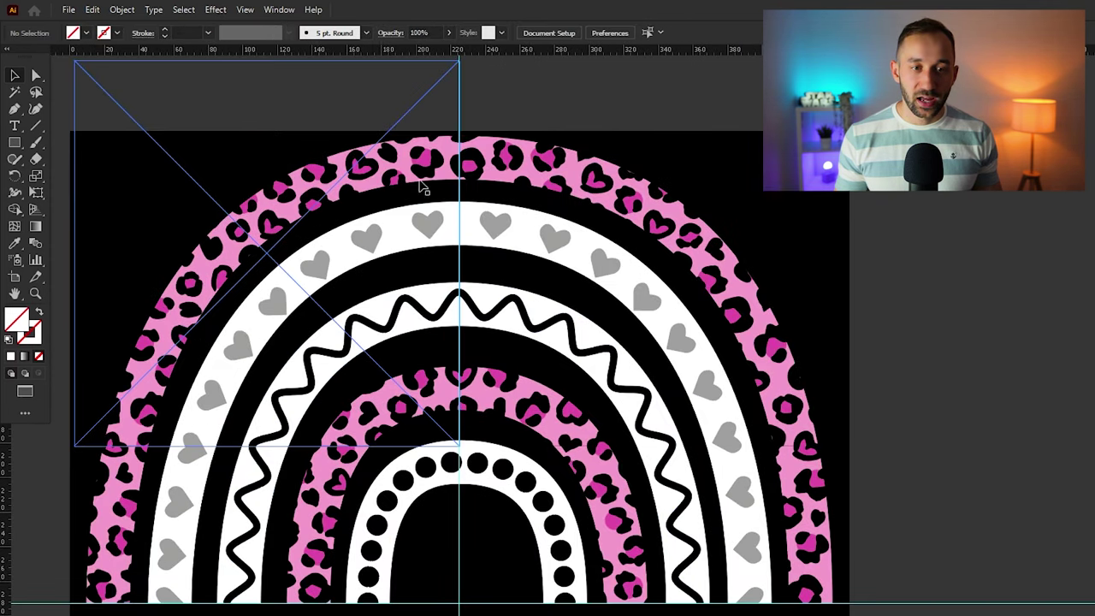
scroll(349, 245, up, 1)
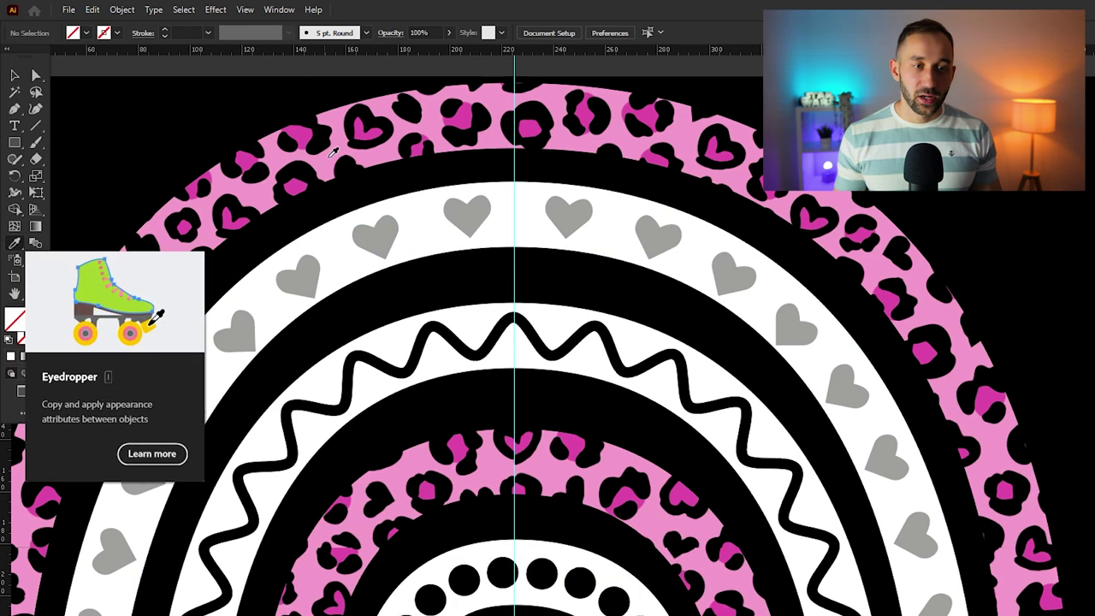
click(17, 244)
click(332, 154)
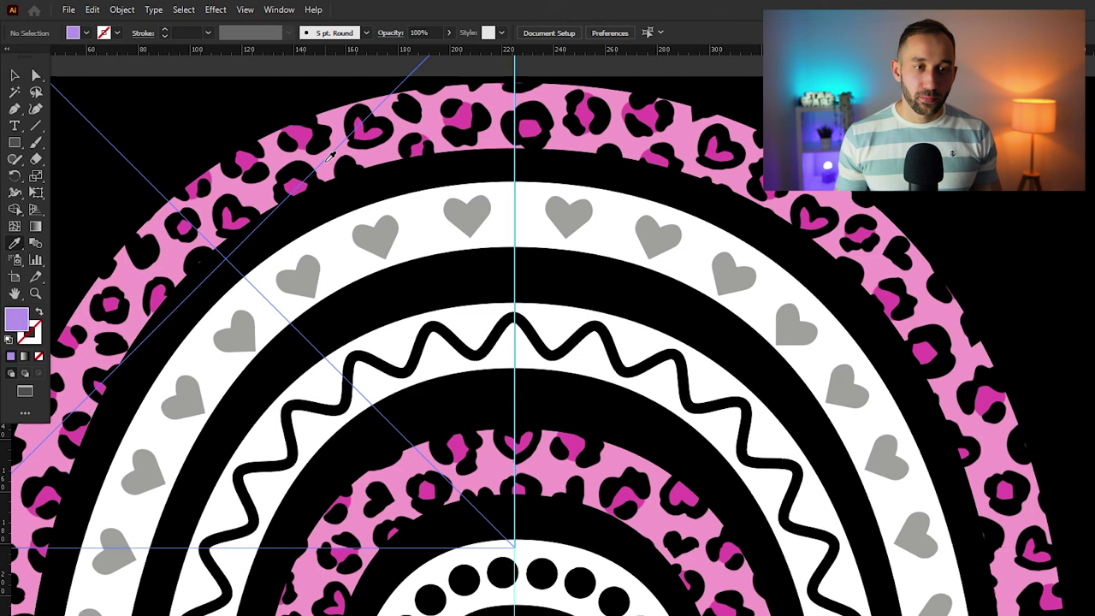
click(374, 152)
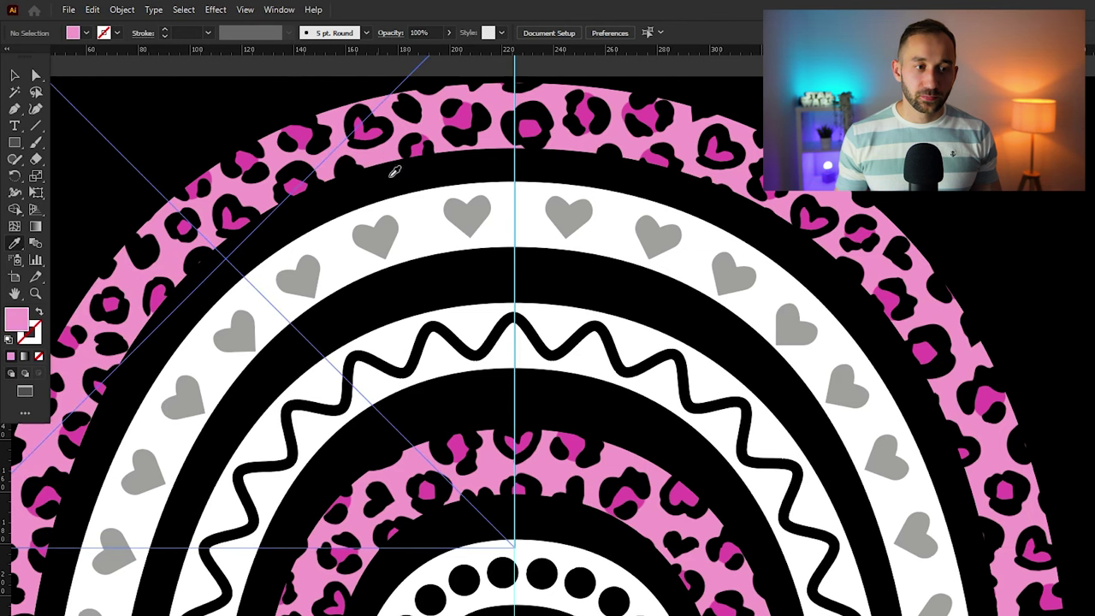
Fill the heart-decorated arch and the dotted innermost arch with the sampled light pink
click(422, 223)
scroll(556, 294, down, 2)
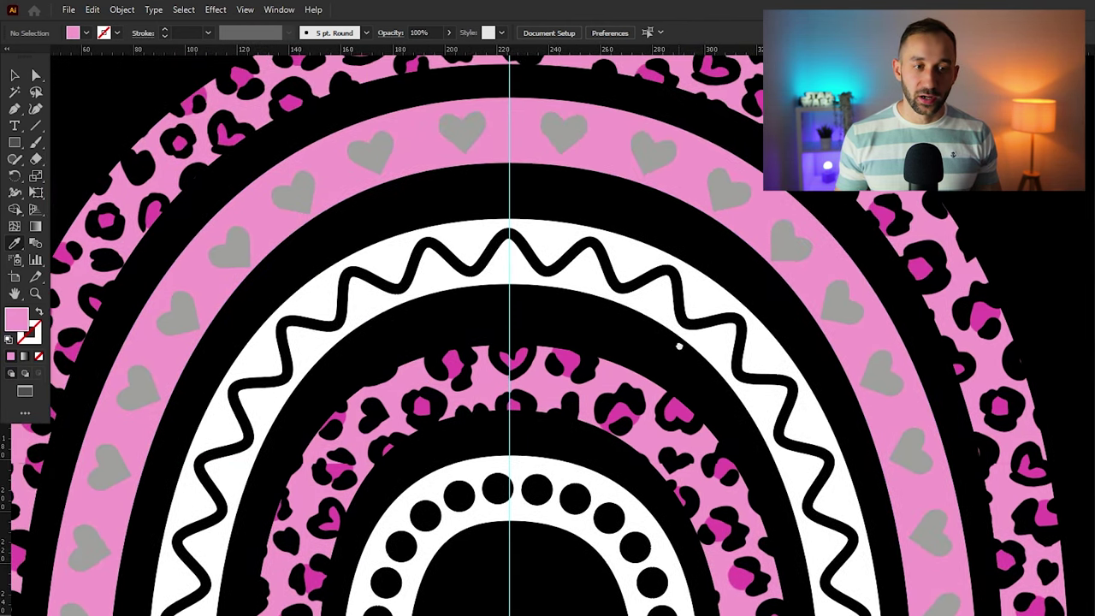
alt+click(443, 515)
Sample the leopard pattern's magenta and apply it to the second and third hearts left of the centre line
drag(616, 154, 608, 253)
click(467, 176)
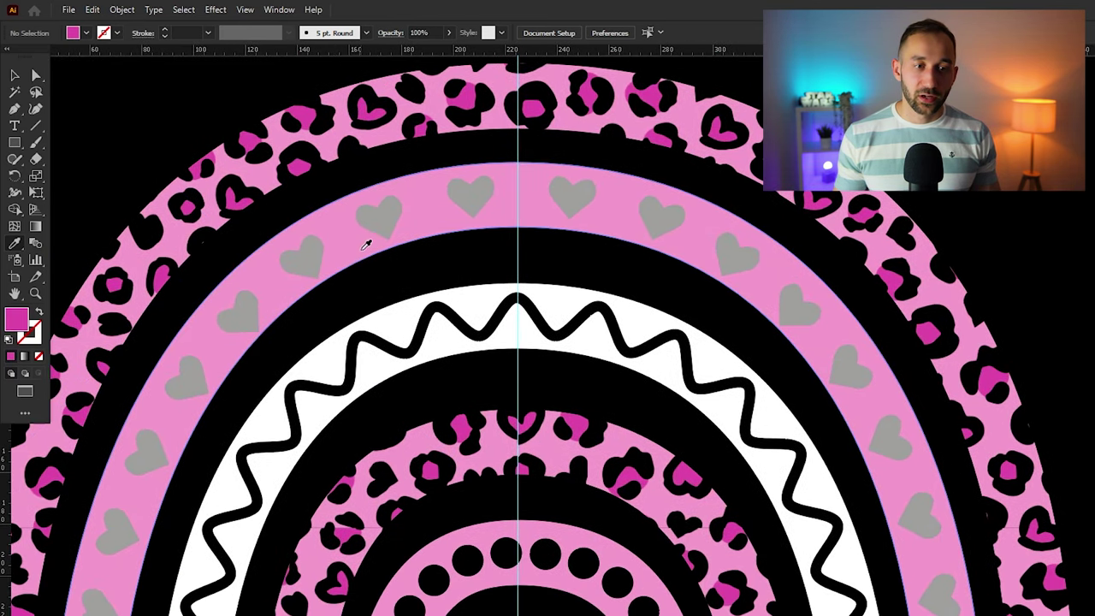
alt+click(288, 243)
key(ctrl+z)
click(308, 253)
click(381, 214)
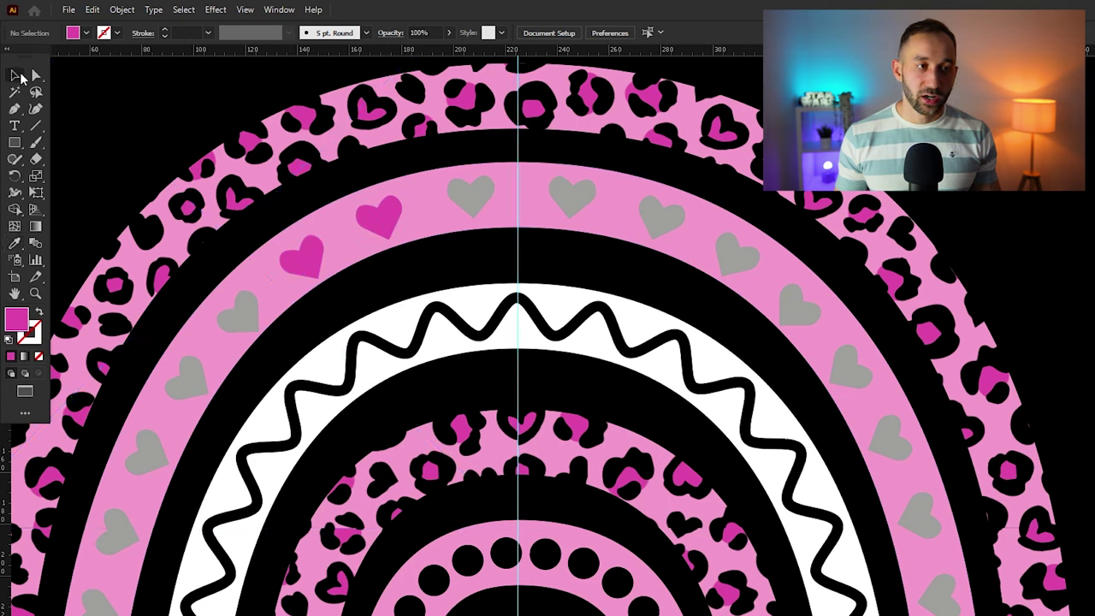
Fill the first heart left of the centre line with white and deselect it
click(473, 193)
click(36, 75)
click(508, 237)
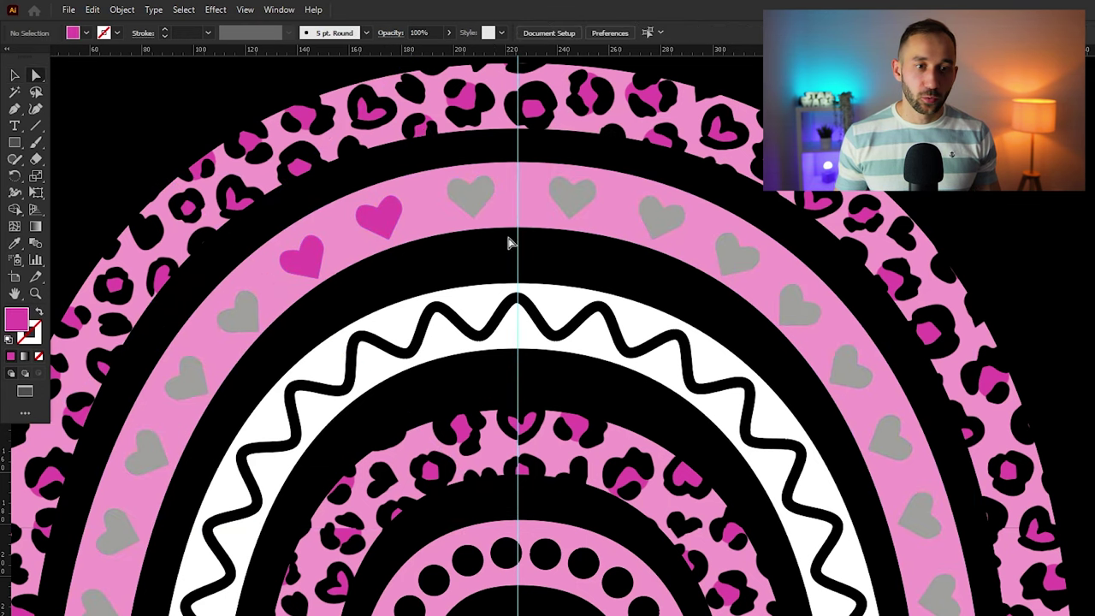
click(479, 196)
click(86, 33)
click(26, 55)
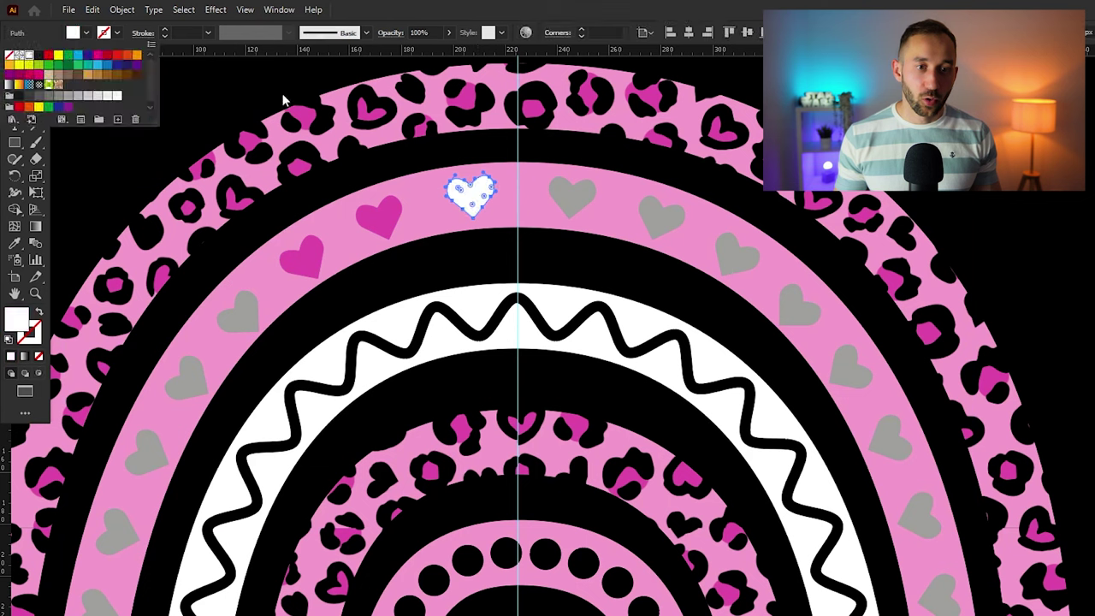
click(666, 222)
click(510, 234)
key(i)
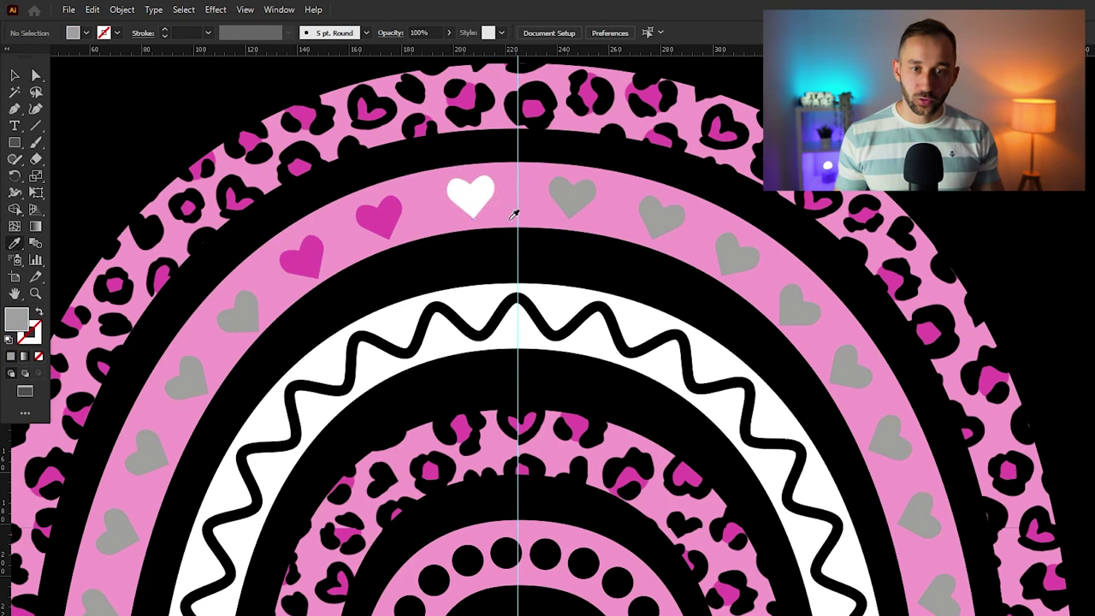
With the Eyedropper tool, colour the second heart right of the centre line white and the first one magenta
click(491, 195)
alt+click(660, 215)
click(384, 220)
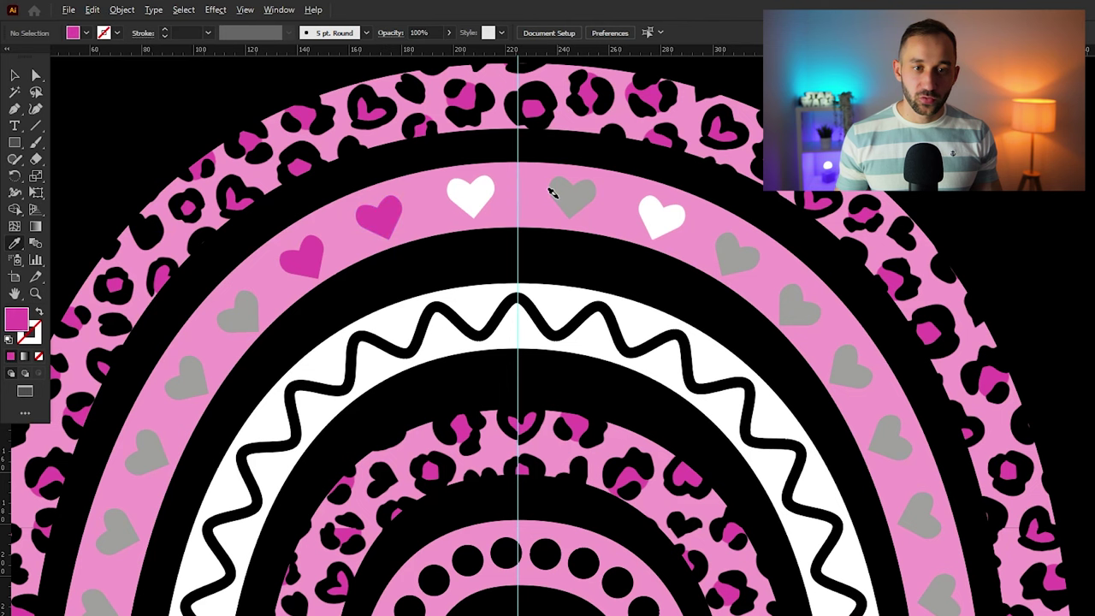
alt+click(558, 194)
Continue the alternating colours down the arch's left side: third heart white, fourth magenta, fifth white
click(486, 198)
alt+click(298, 253)
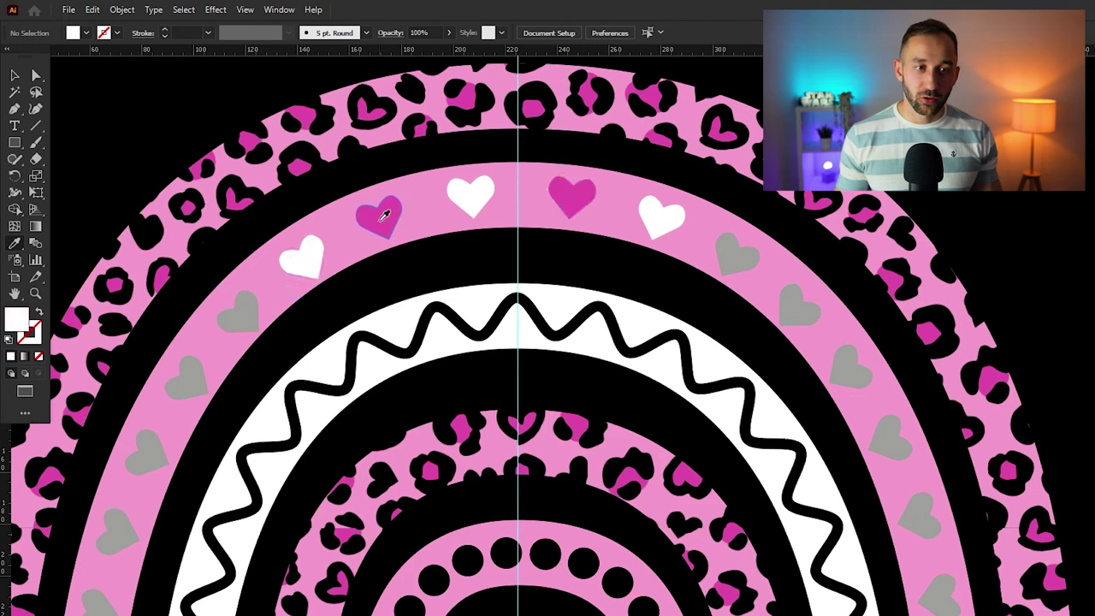
click(379, 214)
alt+click(238, 311)
click(313, 252)
alt+click(185, 378)
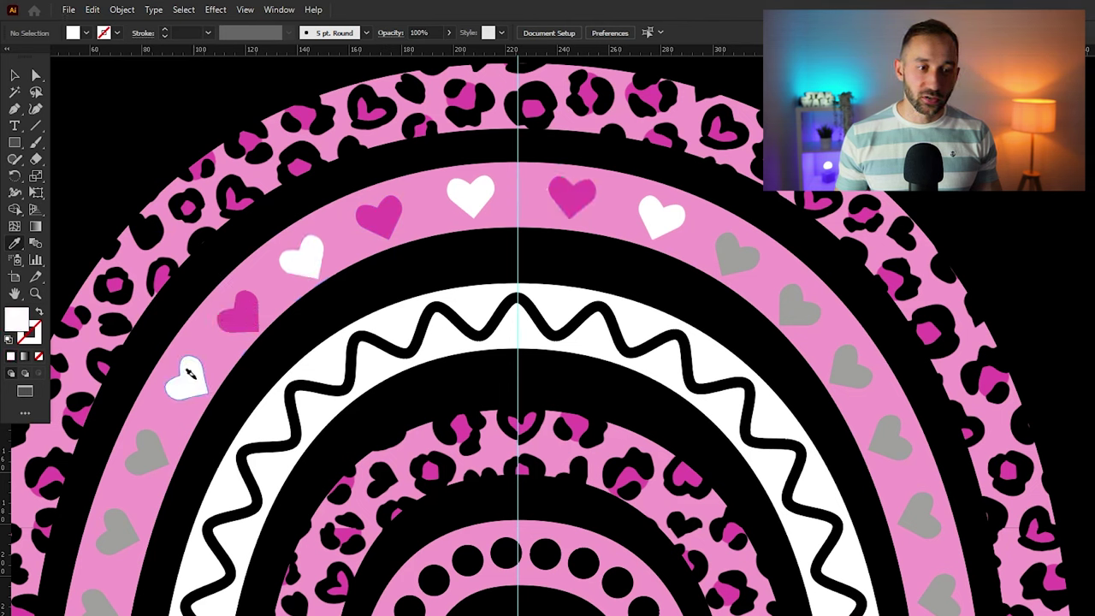
click(246, 311)
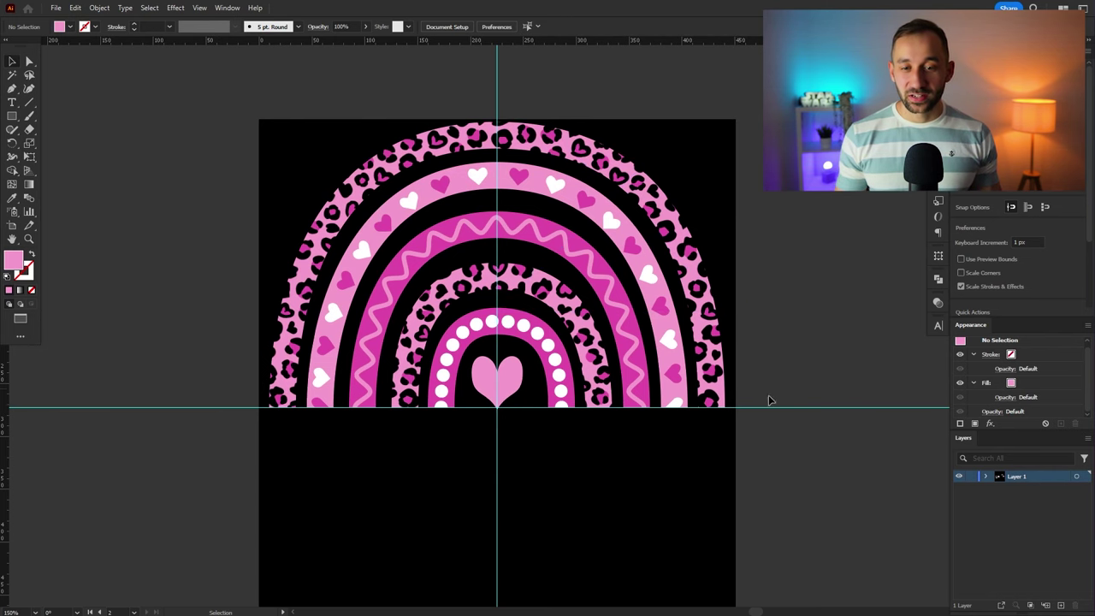
Add the white text "DAY OF" and place it directly below the rainbow
drag(777, 402, 728, 355)
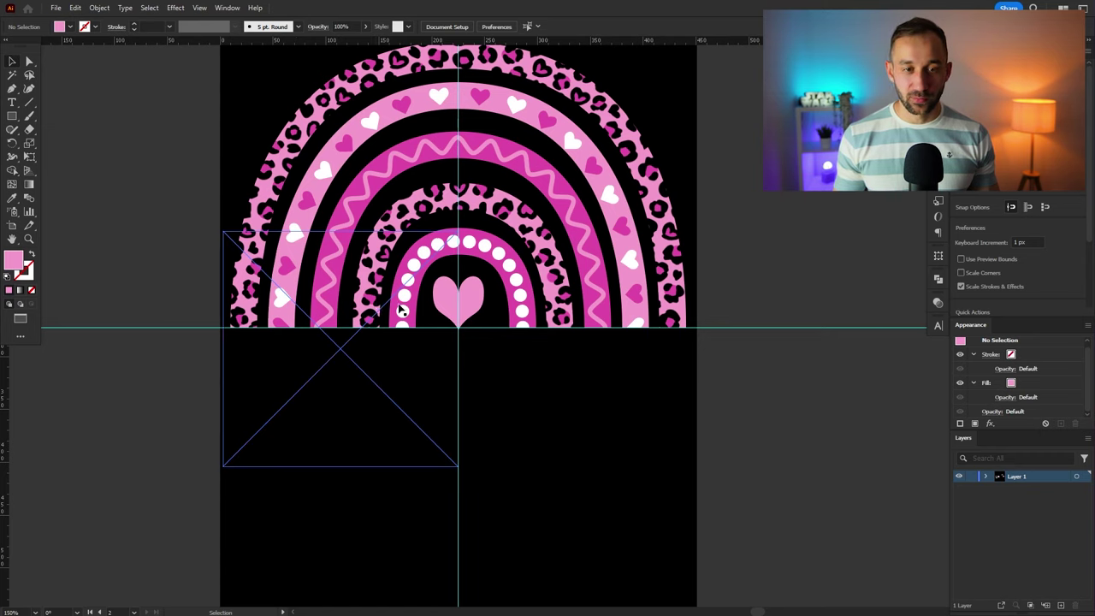
click(12, 102)
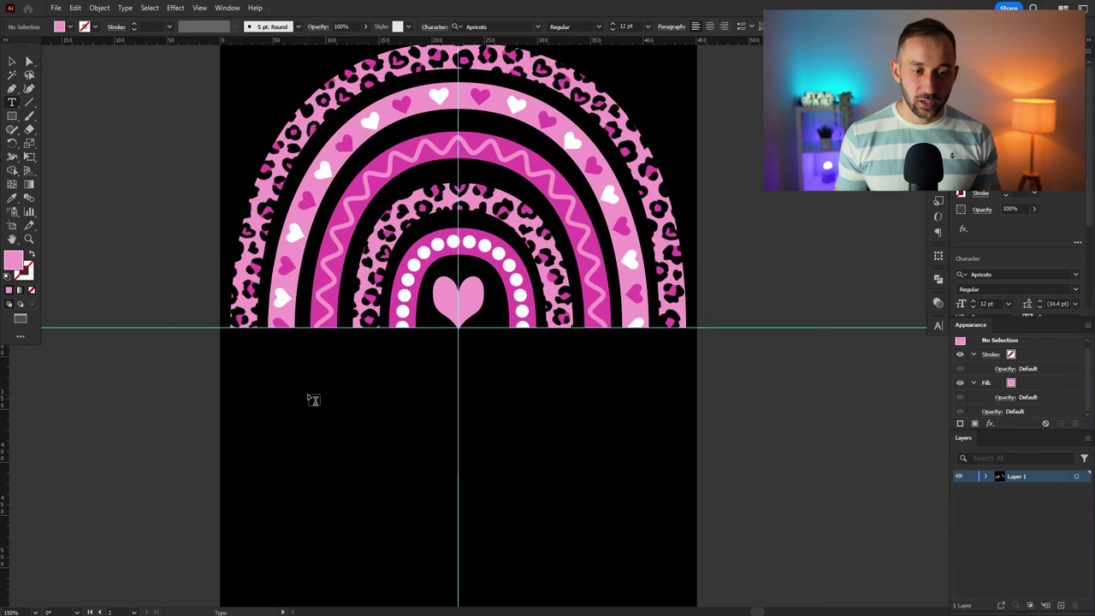
click(345, 392)
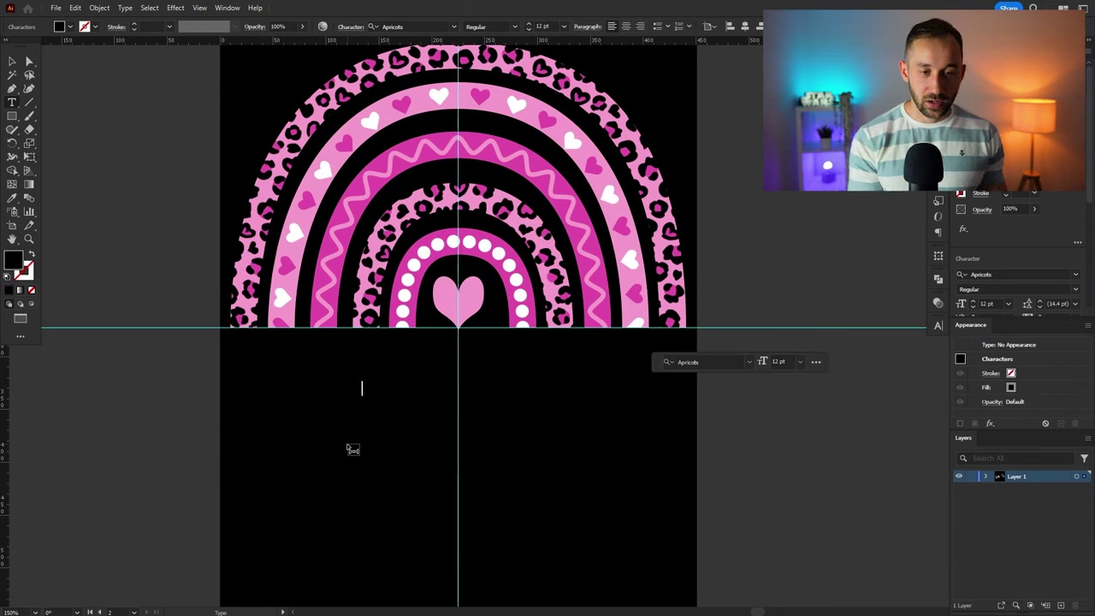
key(ctrl+a)
click(59, 27)
click(18, 45)
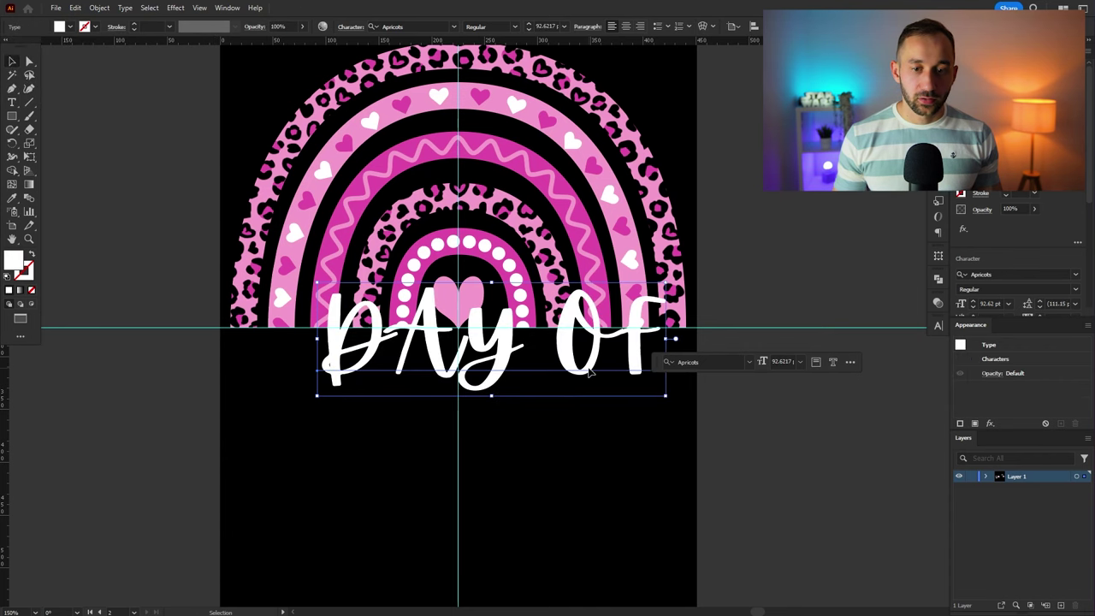
drag(588, 369, 573, 414)
Set the font of the "DAY OF" text to Abstract Groovy
click(409, 26)
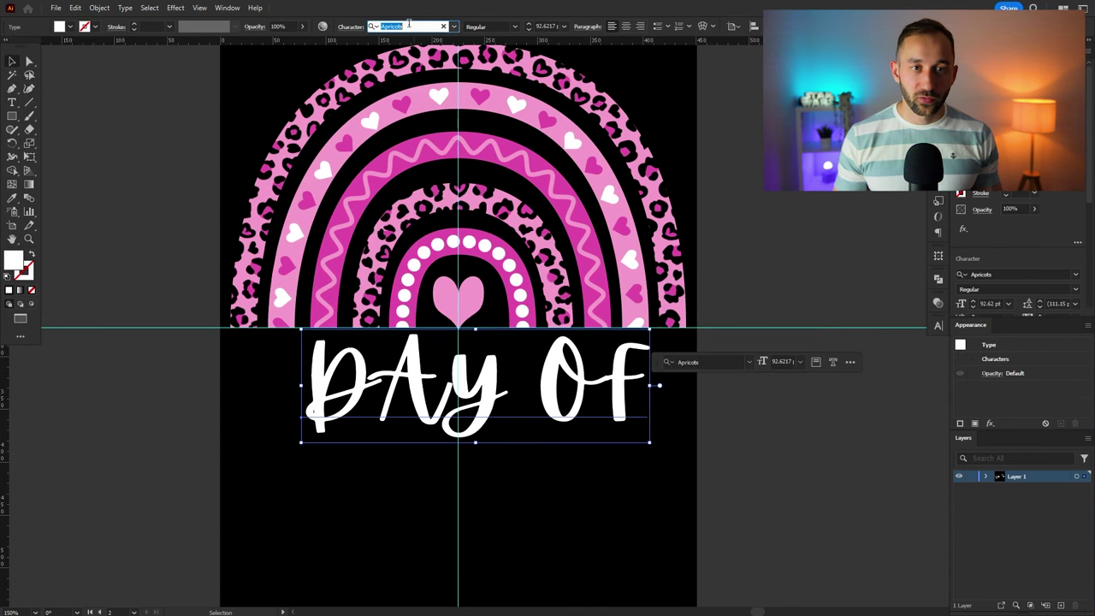
text(abstrac)
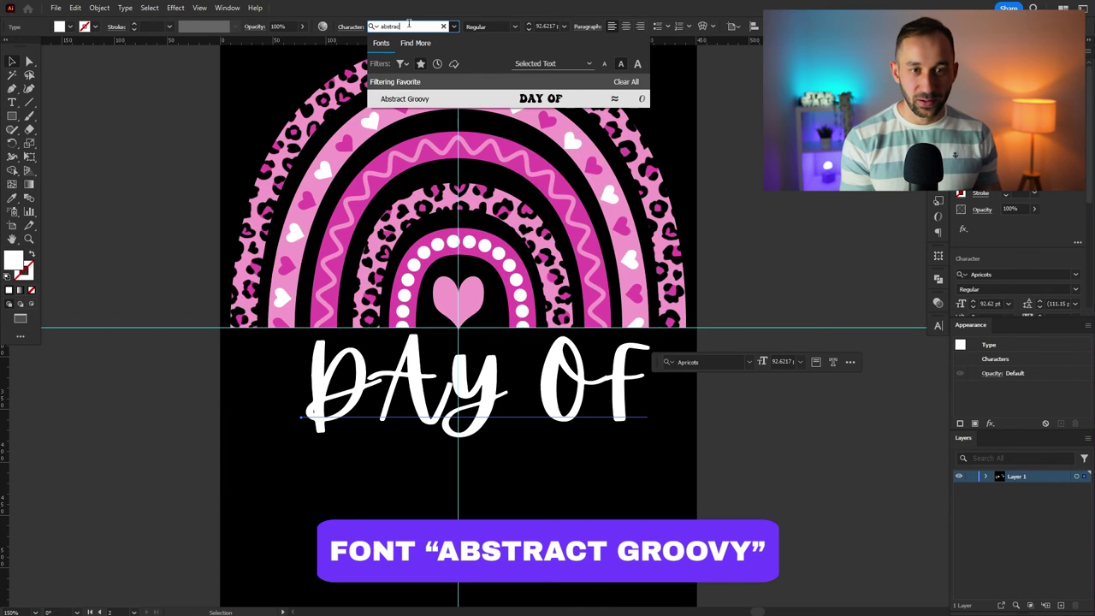
click(444, 98)
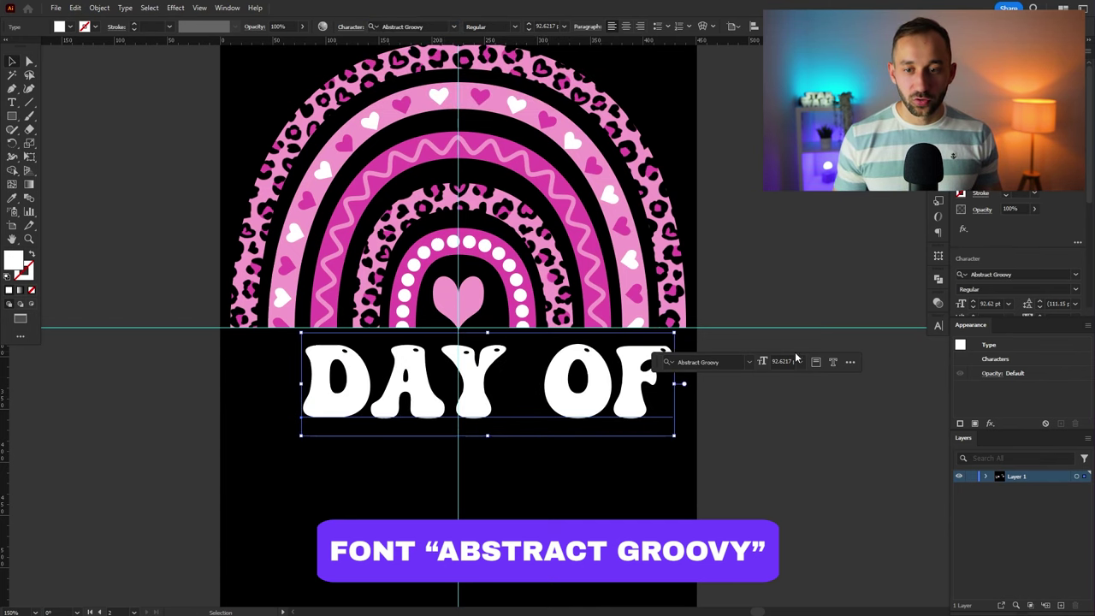
Scale the "DAY OF" text to about 96 pt and centre it on the vertical guide under the rainbow
drag(596, 417, 570, 415)
drag(650, 377, 663, 377)
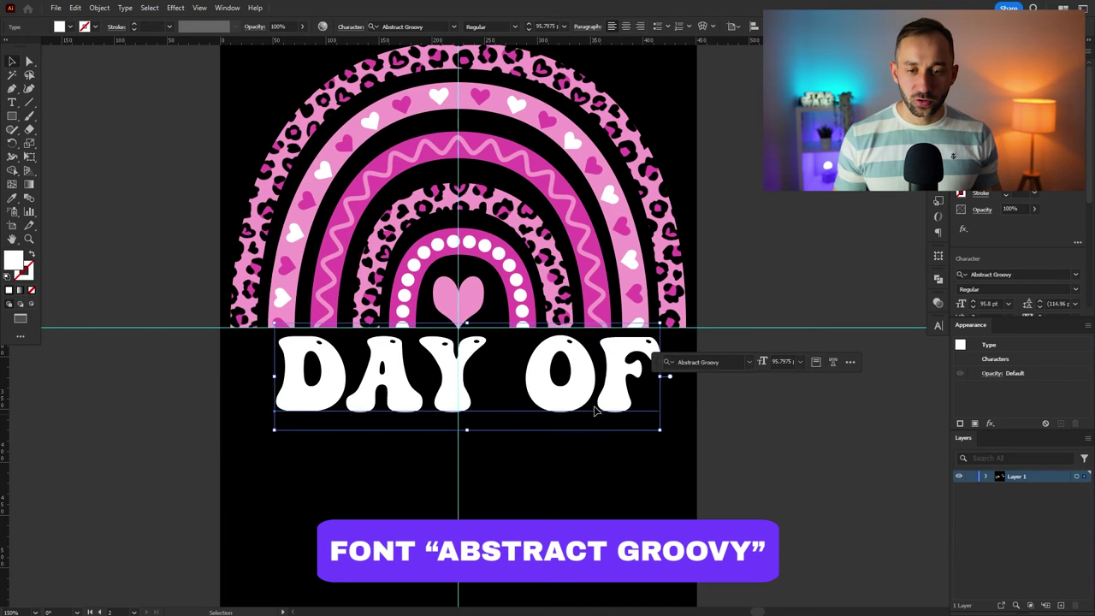
drag(597, 412, 585, 413)
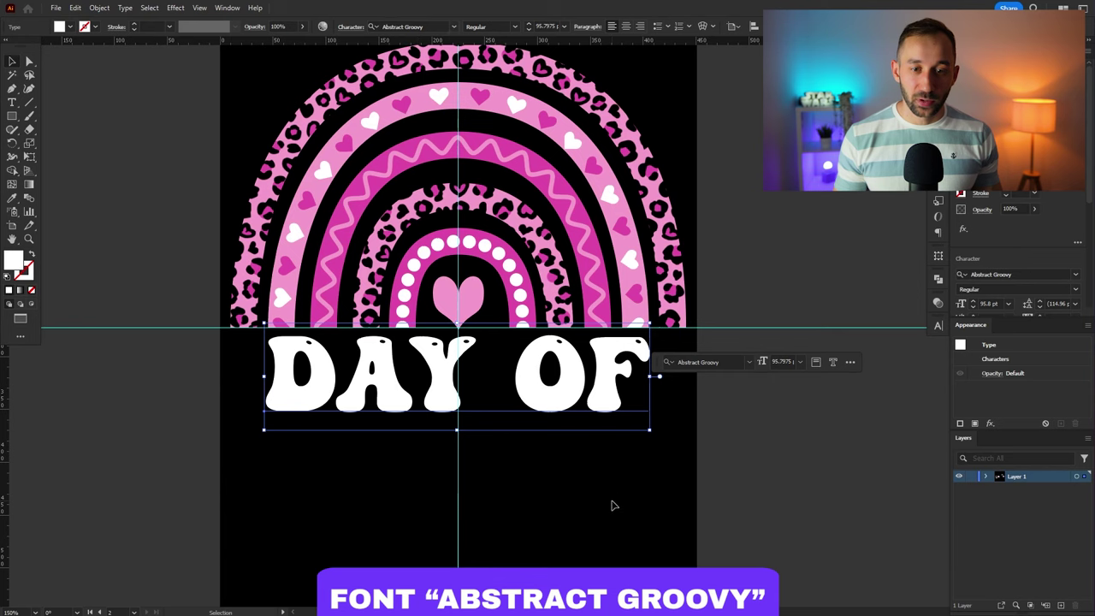
Duplicate the "DAY OF" text directly below itself and change the copy's wording to "Radiation"
drag(506, 416, 503, 500)
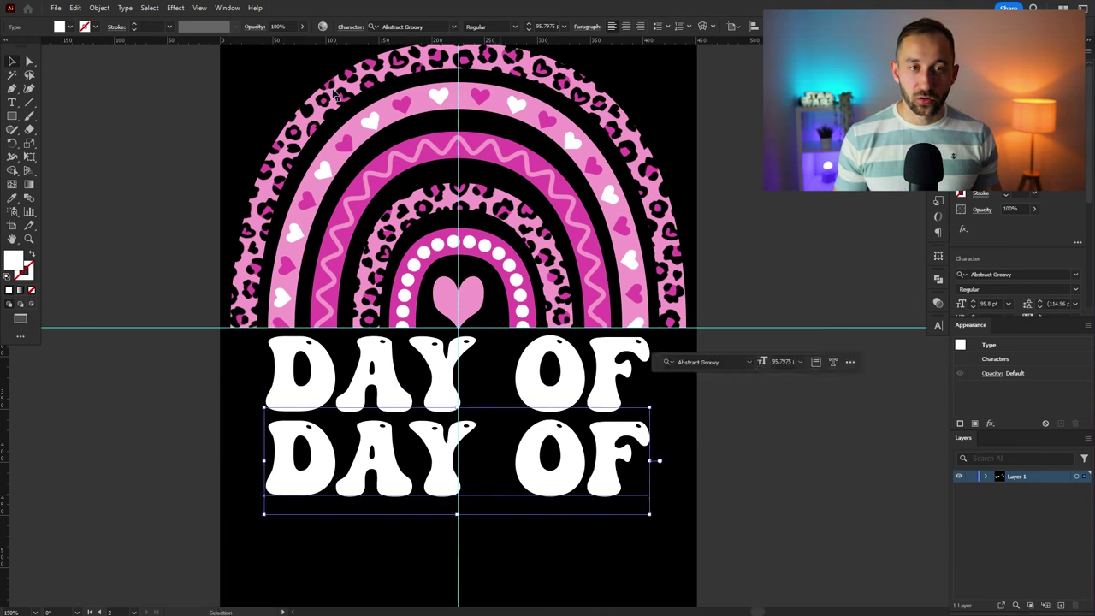
key(t)
drag(272, 494, 655, 457)
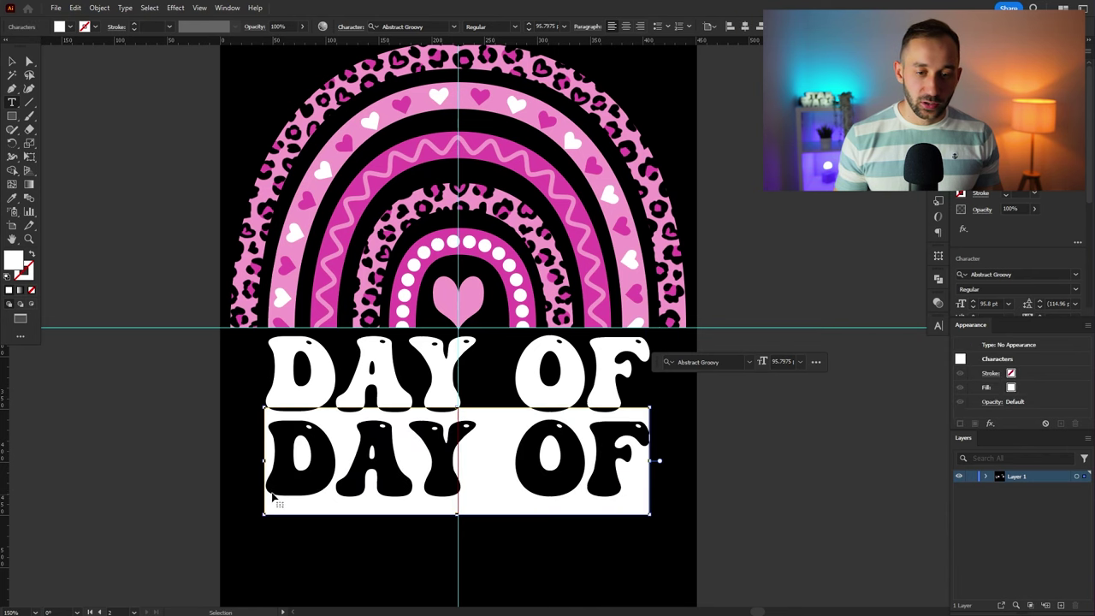
text(RADIATION)
key(Escape)
Set the font of the "Radiation" text to Apricots
click(416, 27)
click(453, 27)
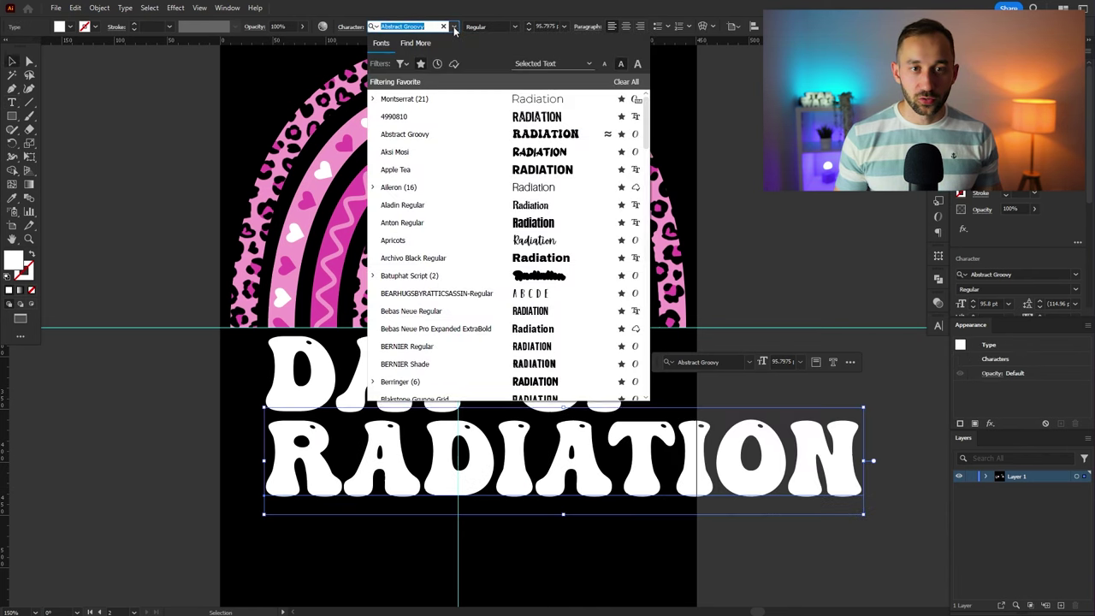
click(513, 239)
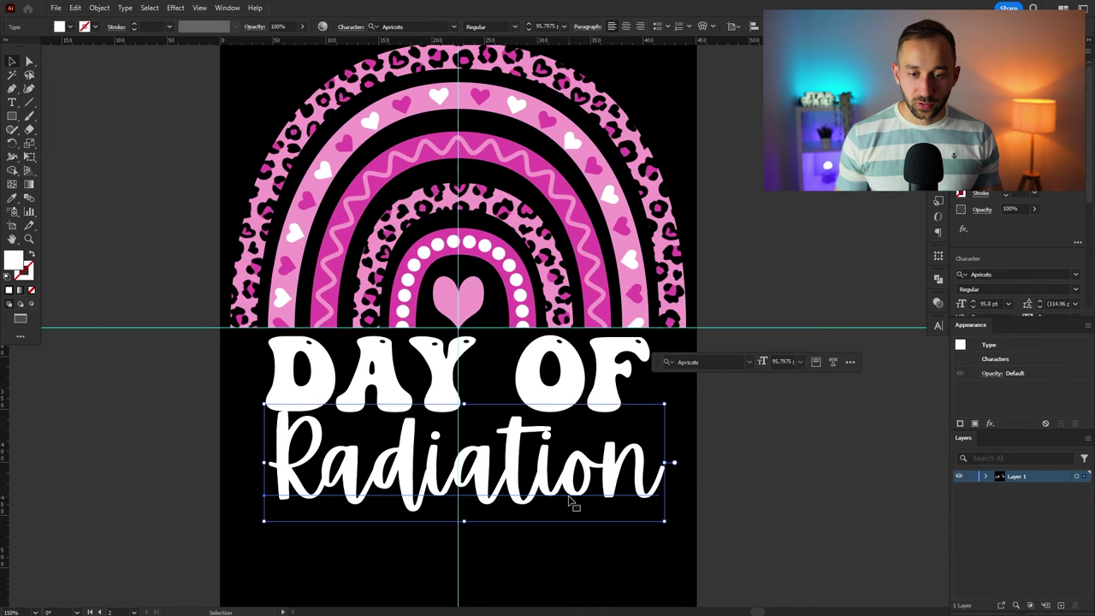
Scale the "Radiation" text to about 109 pt so it spans the rainbow's width, centred on the vertical guide
drag(571, 505, 532, 506)
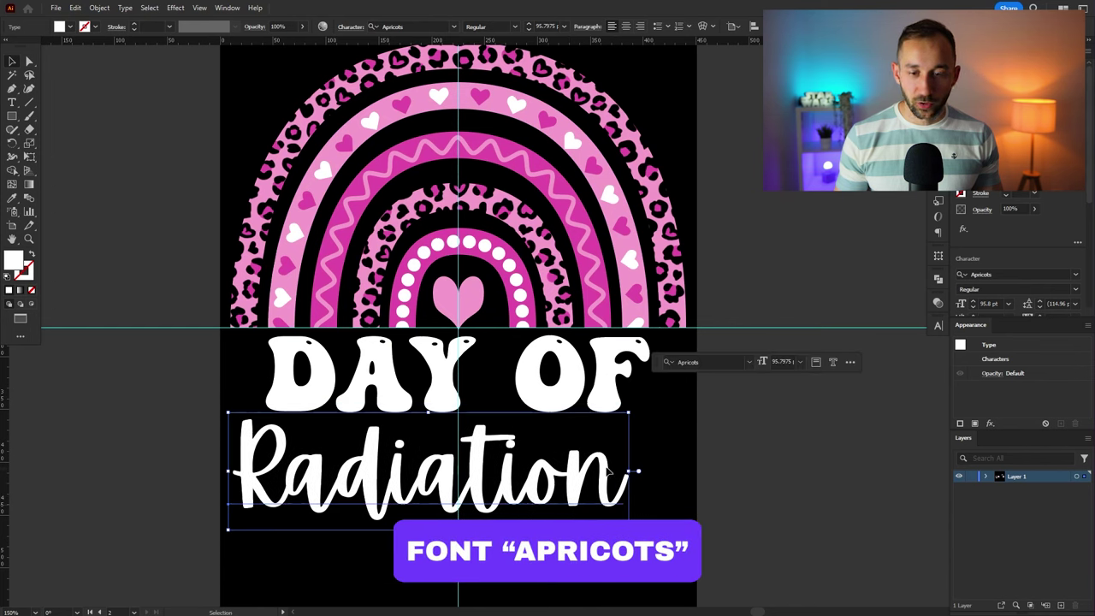
drag(629, 471, 695, 471)
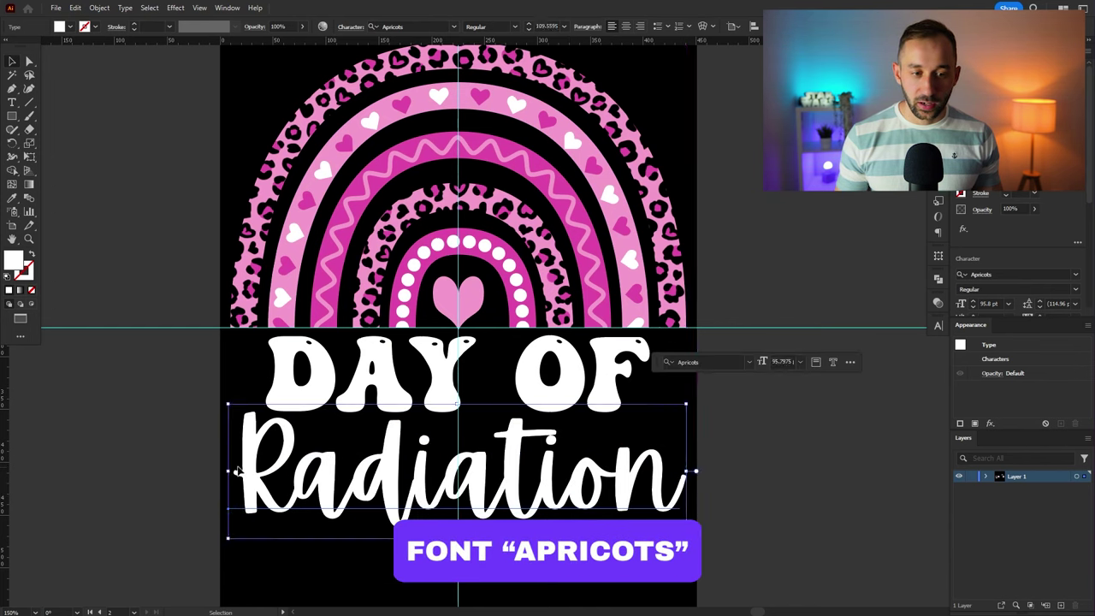
drag(229, 471, 230, 471)
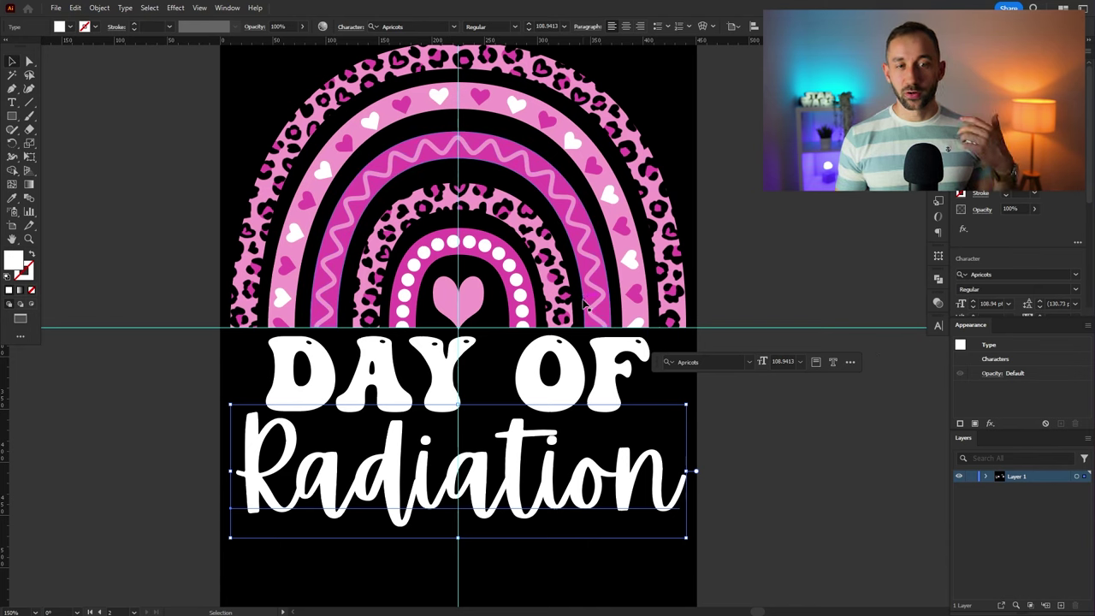
Scale the "DAY OF" text down to about 90 pt, keeping it centred on the vertical guide
click(552, 404)
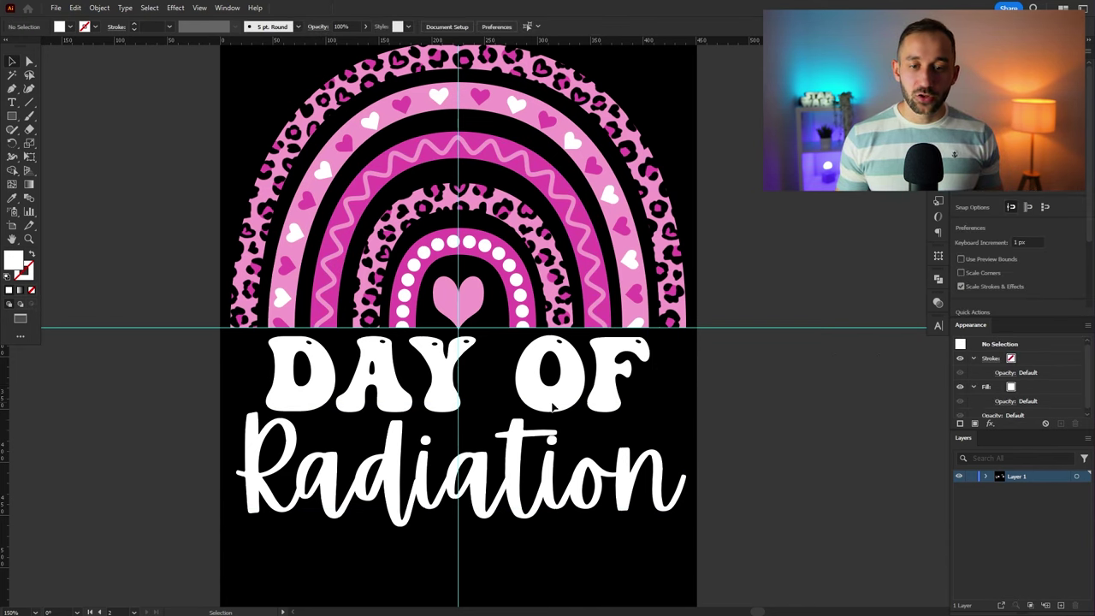
click(553, 415)
click(608, 546)
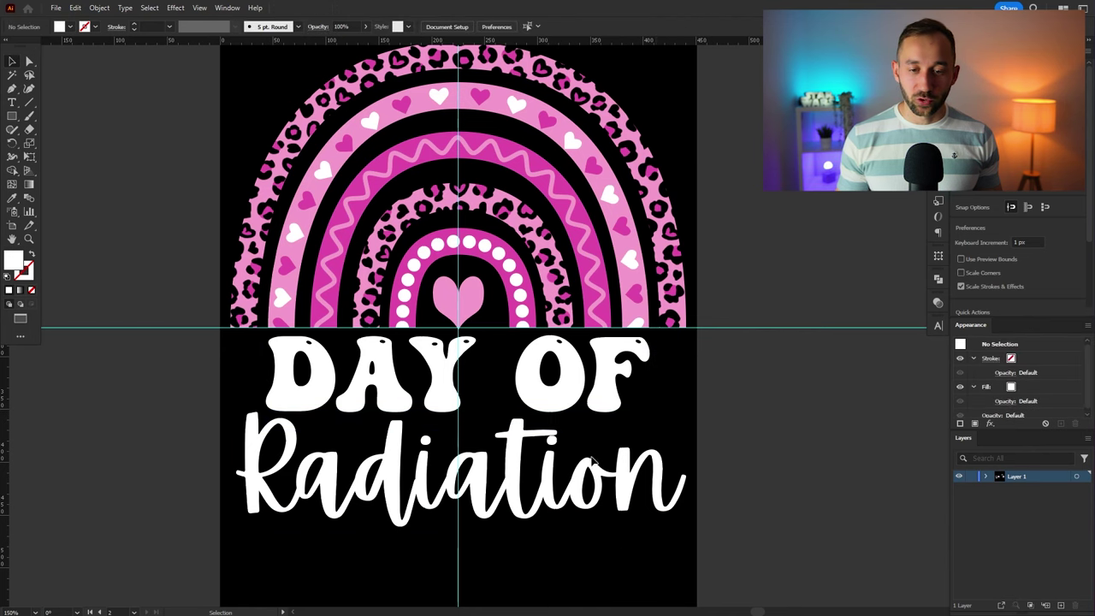
click(476, 412)
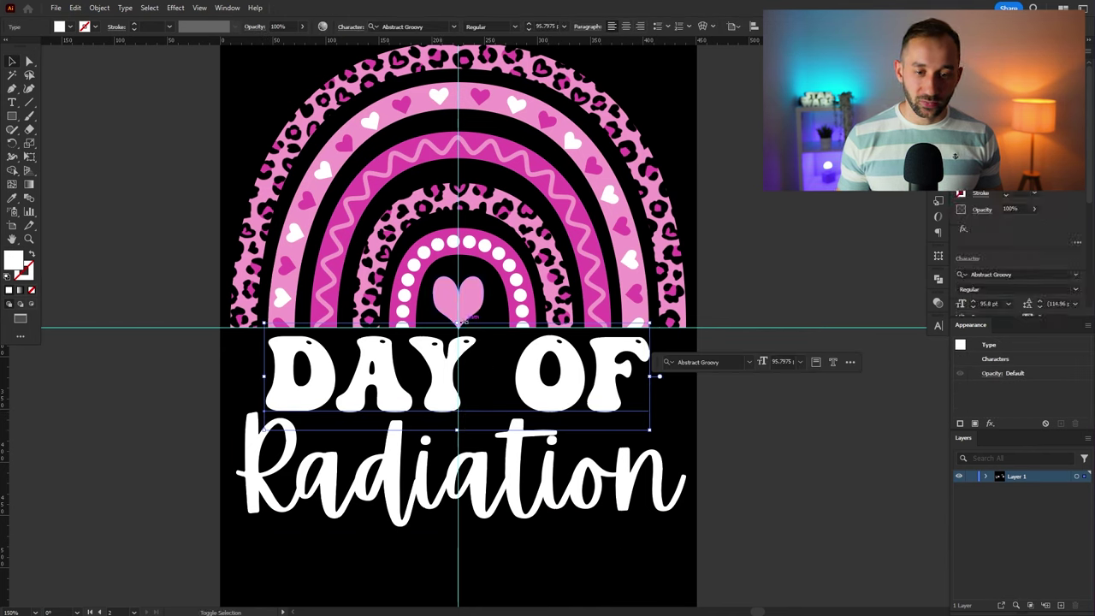
drag(460, 324, 474, 327)
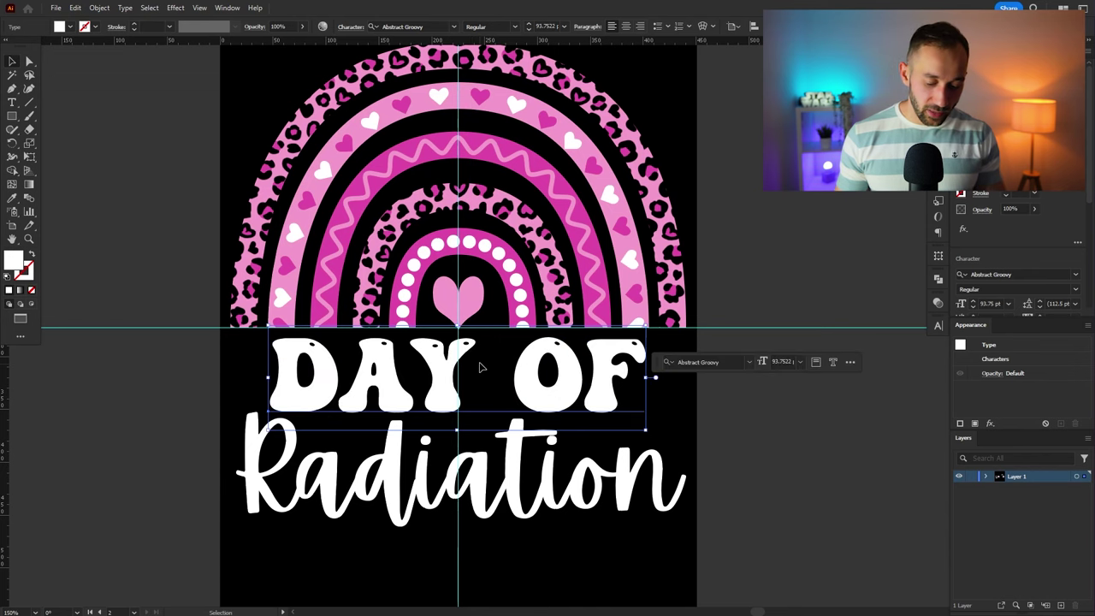
click(438, 515)
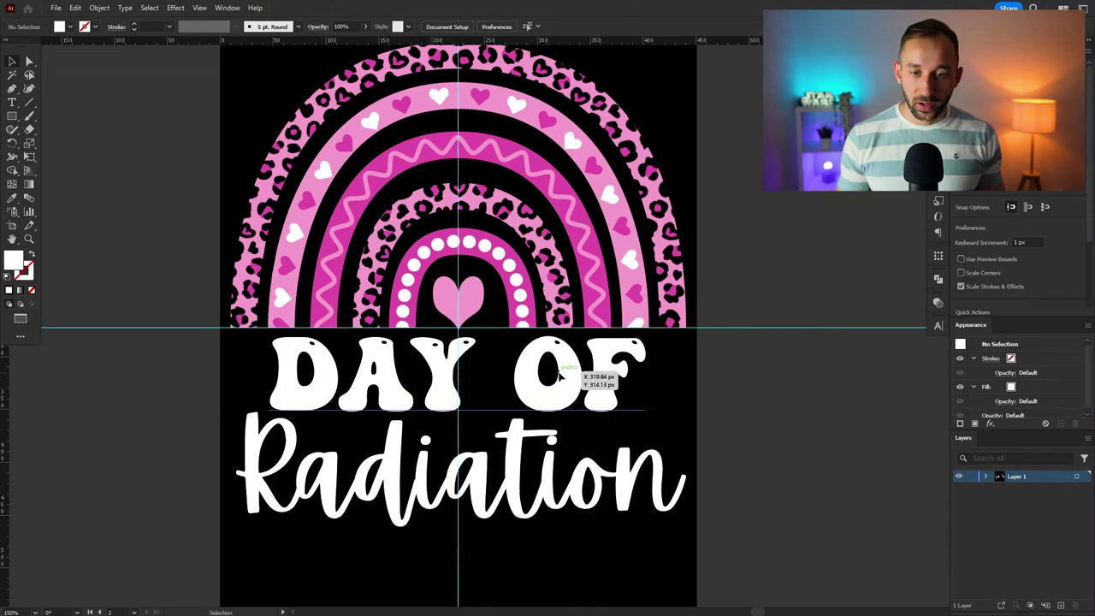
click(407, 416)
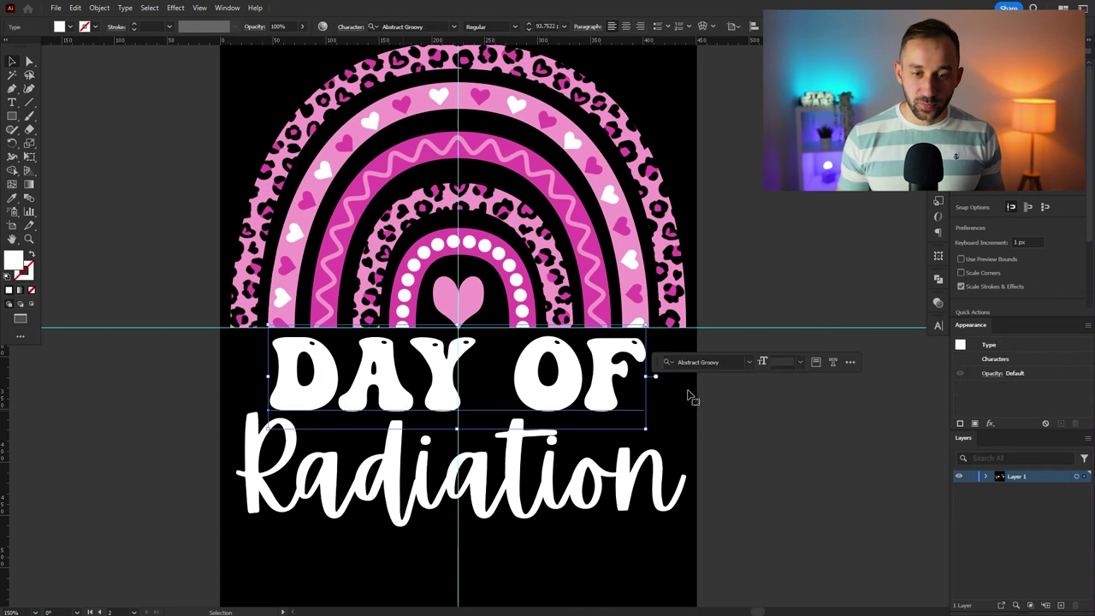
drag(639, 376, 639, 376)
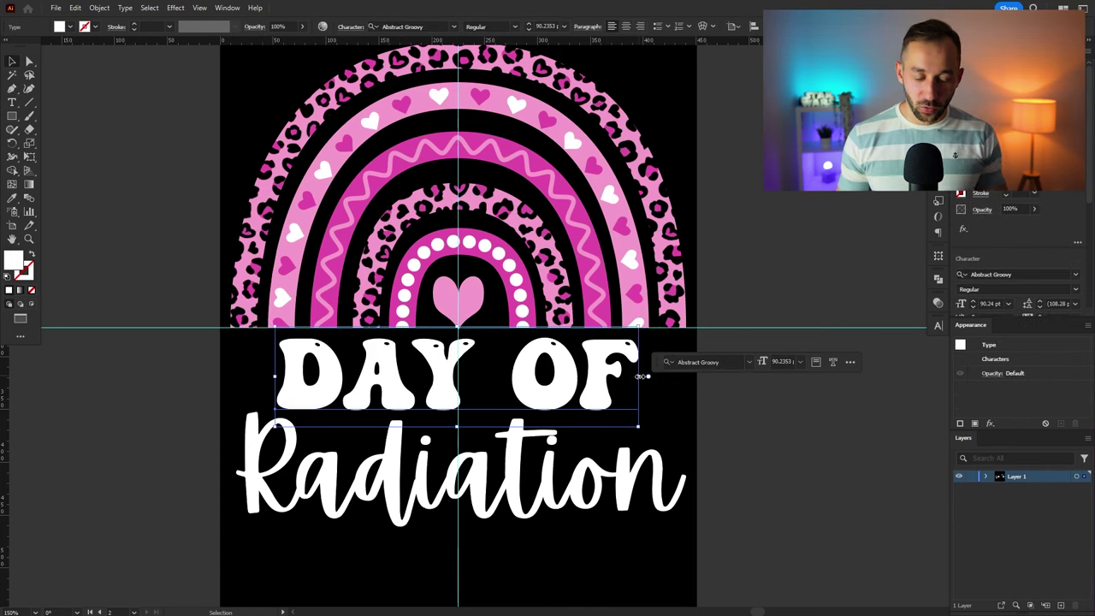
Enlarge the "Radiation" text slightly about its centre and deselect it
click(478, 483)
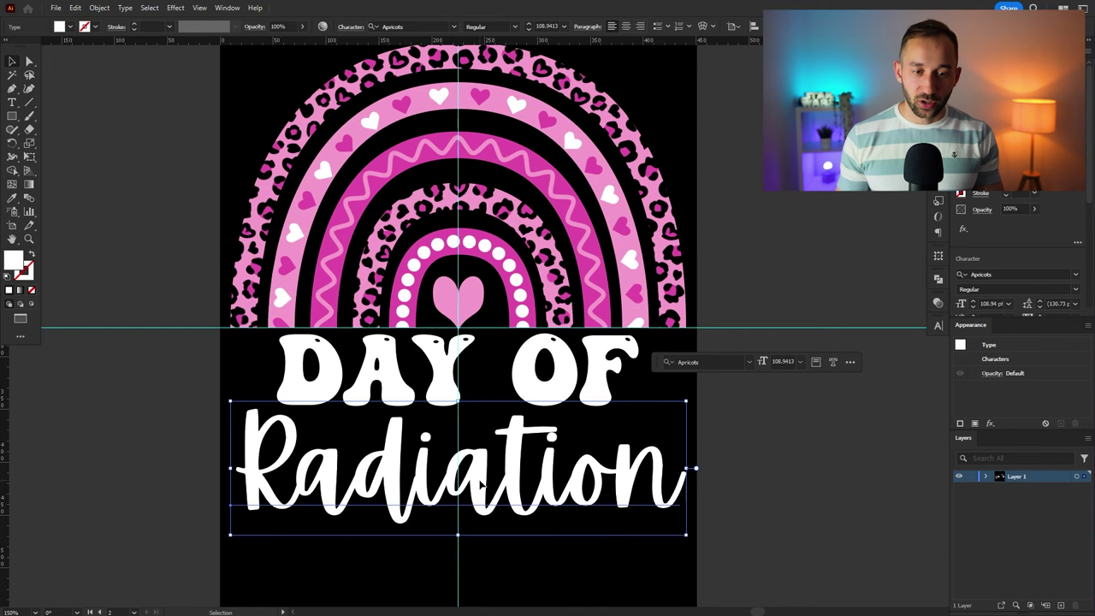
drag(689, 470, 689, 471)
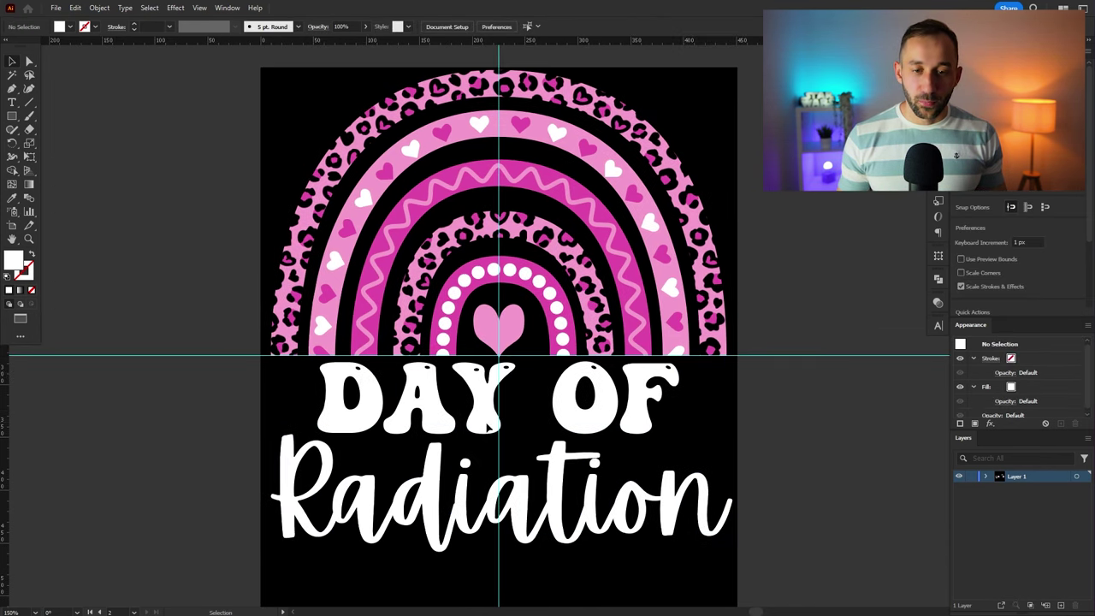
Duplicate the "DAY OF" text onto the lower part of the rainbow and change the copy to "LAST"
drag(351, 324, 362, 349)
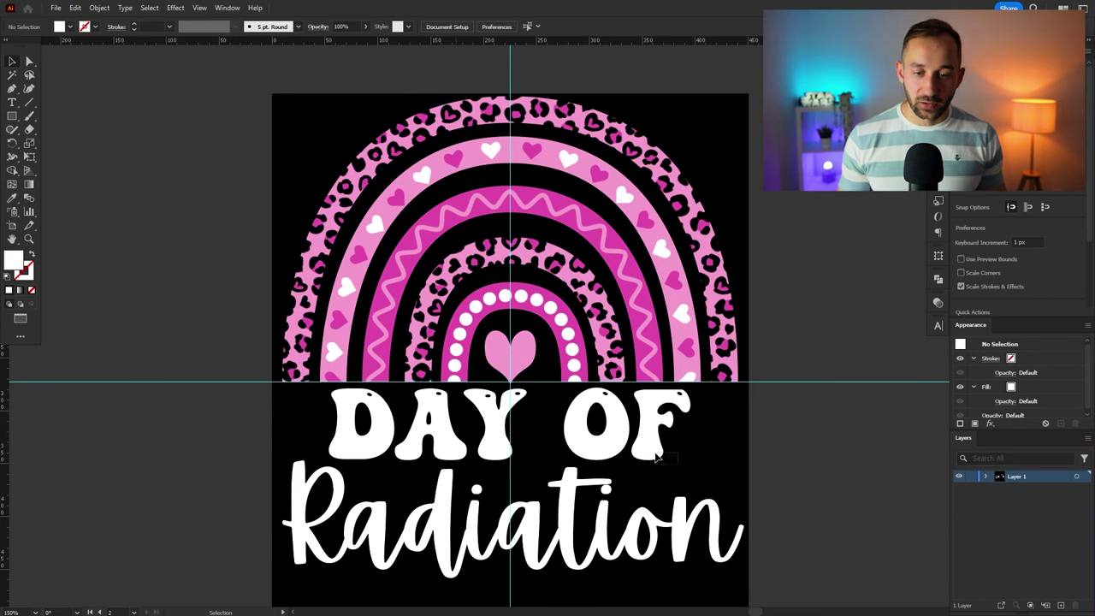
drag(656, 458, 613, 386)
double_click(281, 378)
key(ctrl+a)
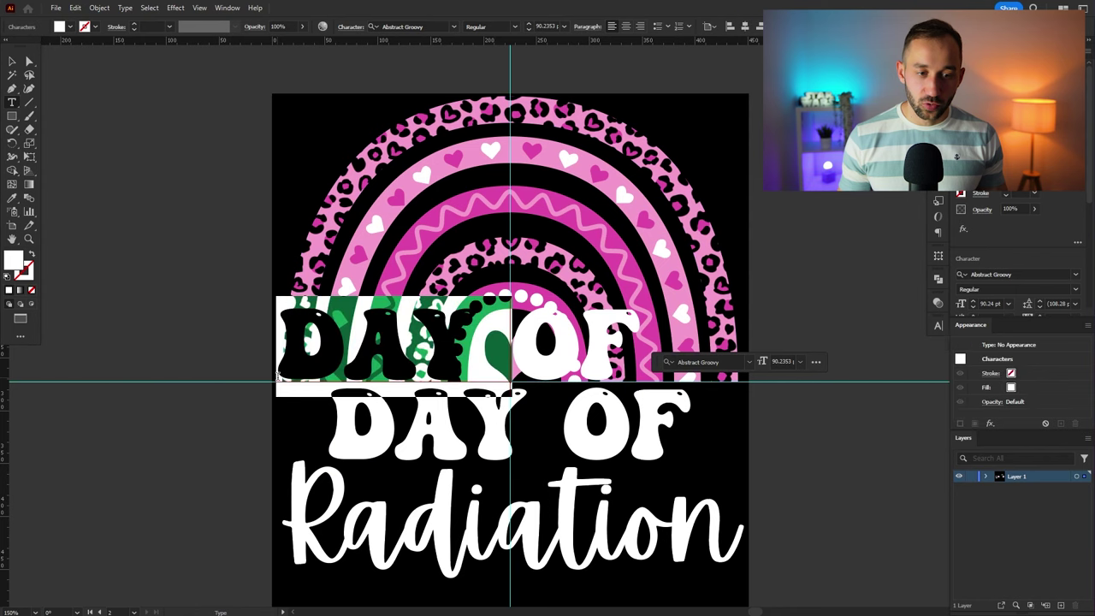
text(LAST)
key(ctrl+equal)
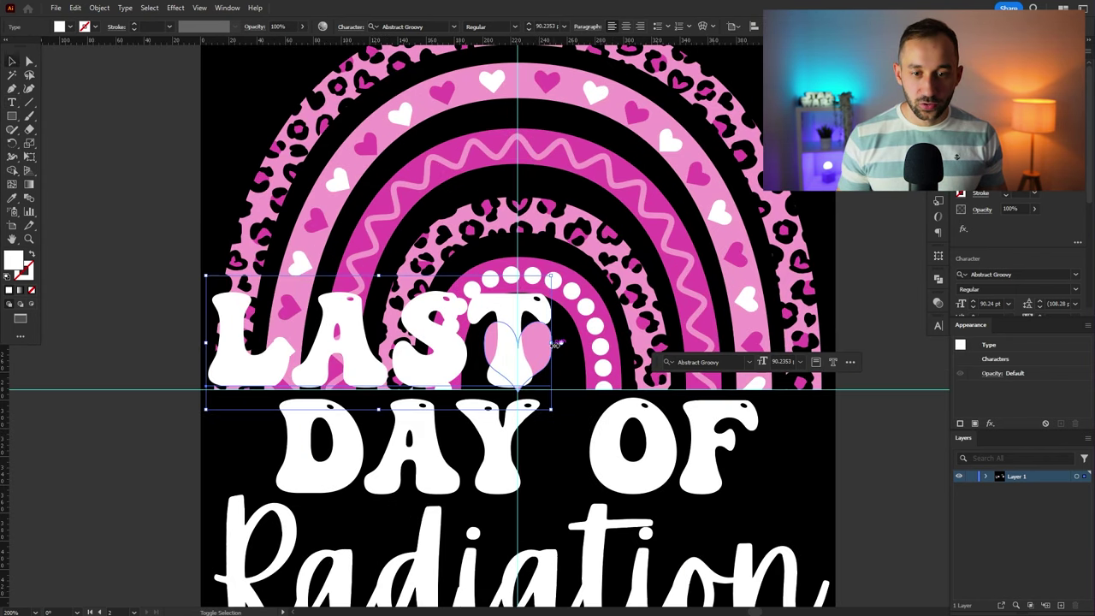
Scale the "LAST" text down to about 70 pt, set it on the horizontal guide beside the central heart, and deselect it
drag(553, 344, 474, 343)
click(457, 331)
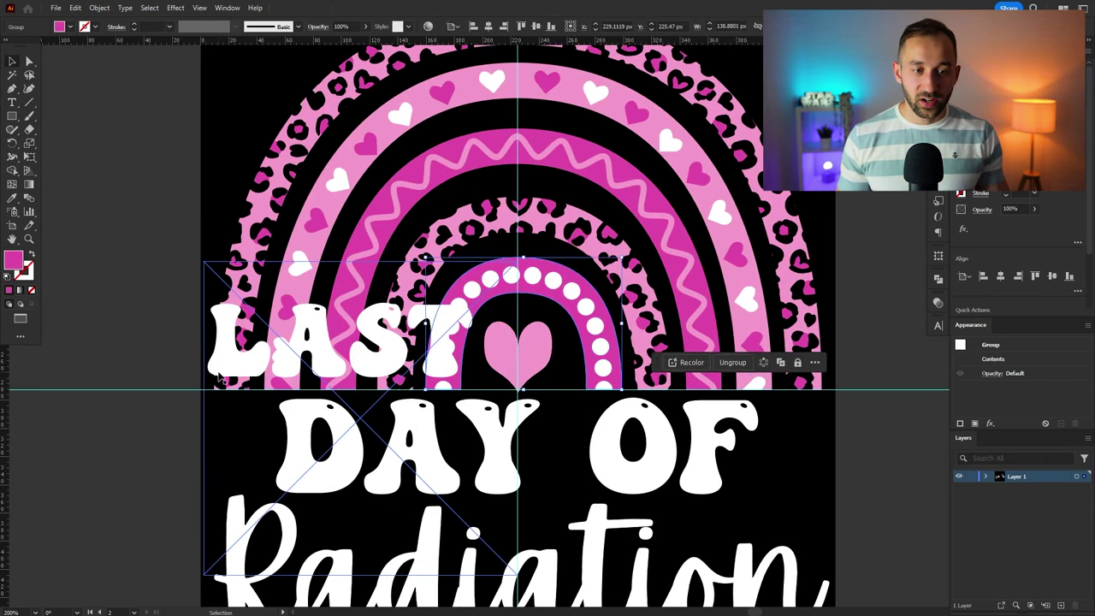
drag(220, 377, 225, 387)
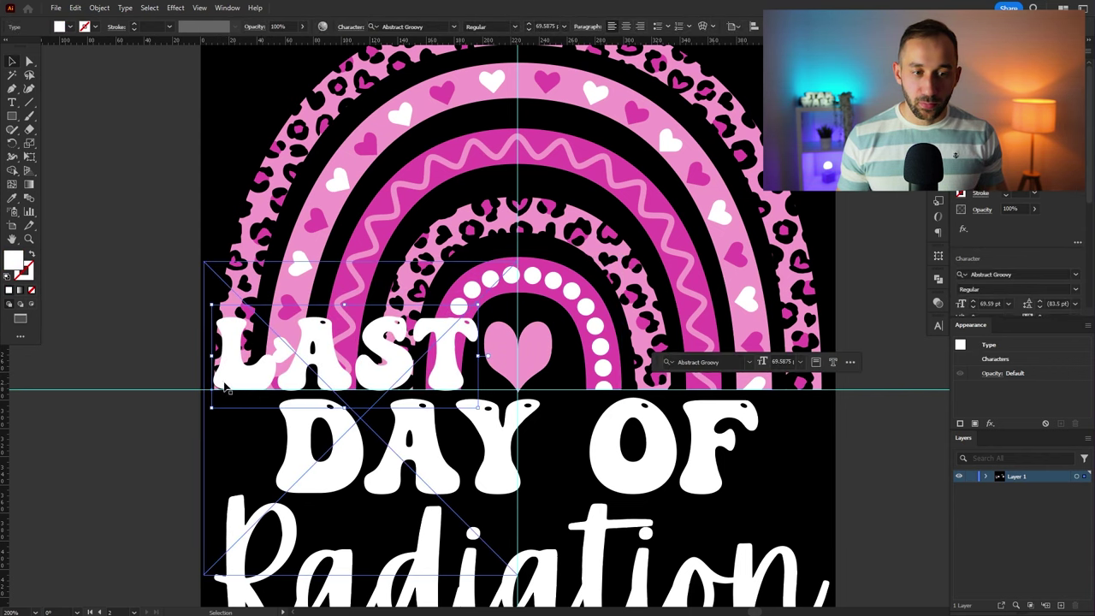
click(157, 191)
key(ctrl+1)
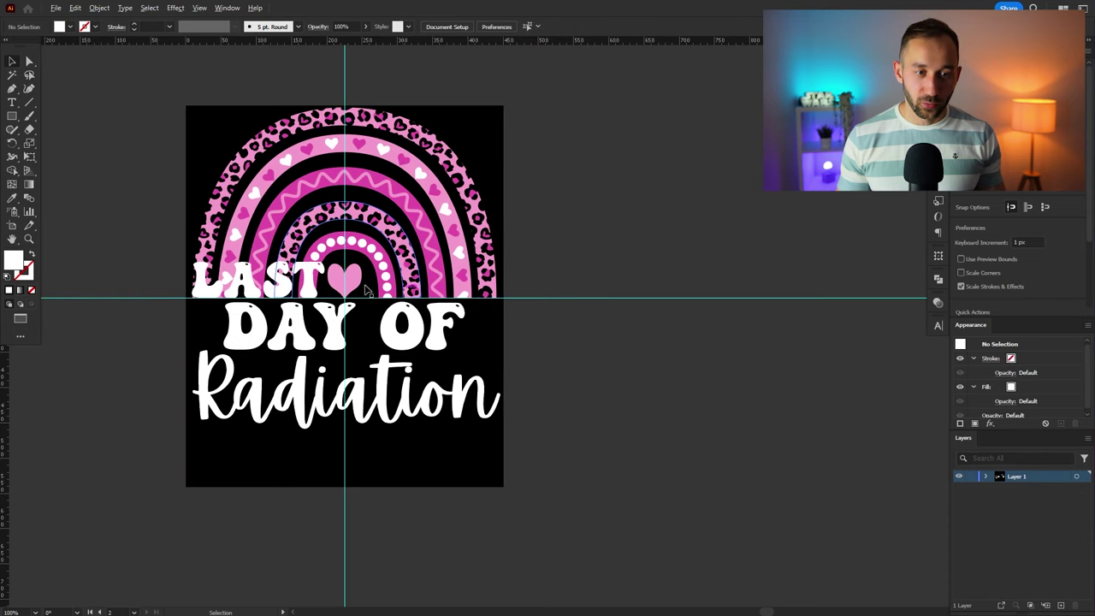
Convert the "LAST" text to outlines
scroll(266, 268, up, 5)
drag(249, 269, 373, 270)
scroll(374, 269, down, 2)
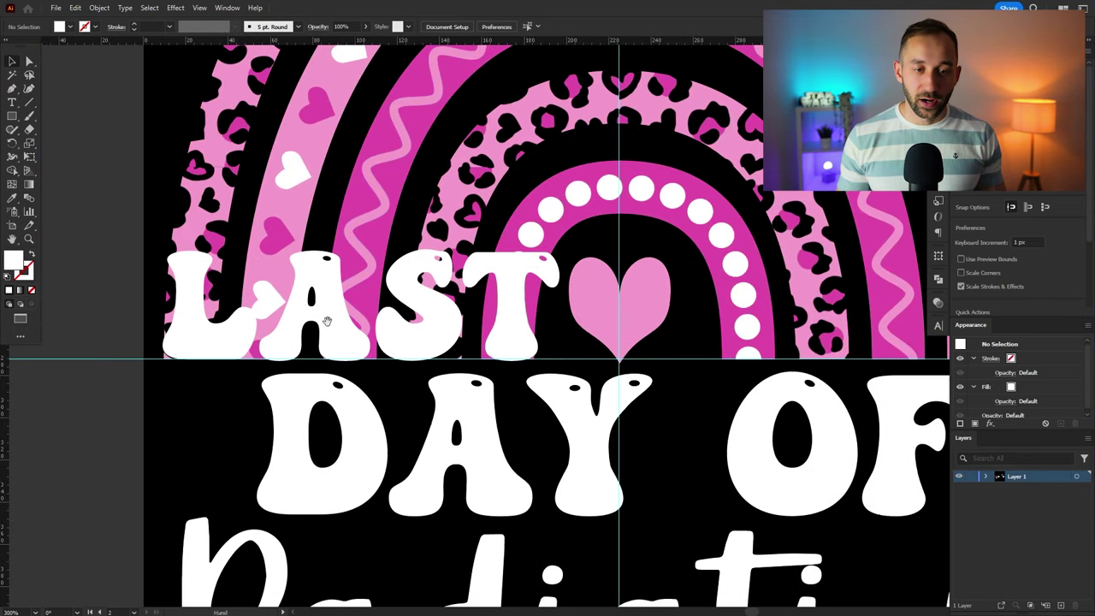
click(199, 361)
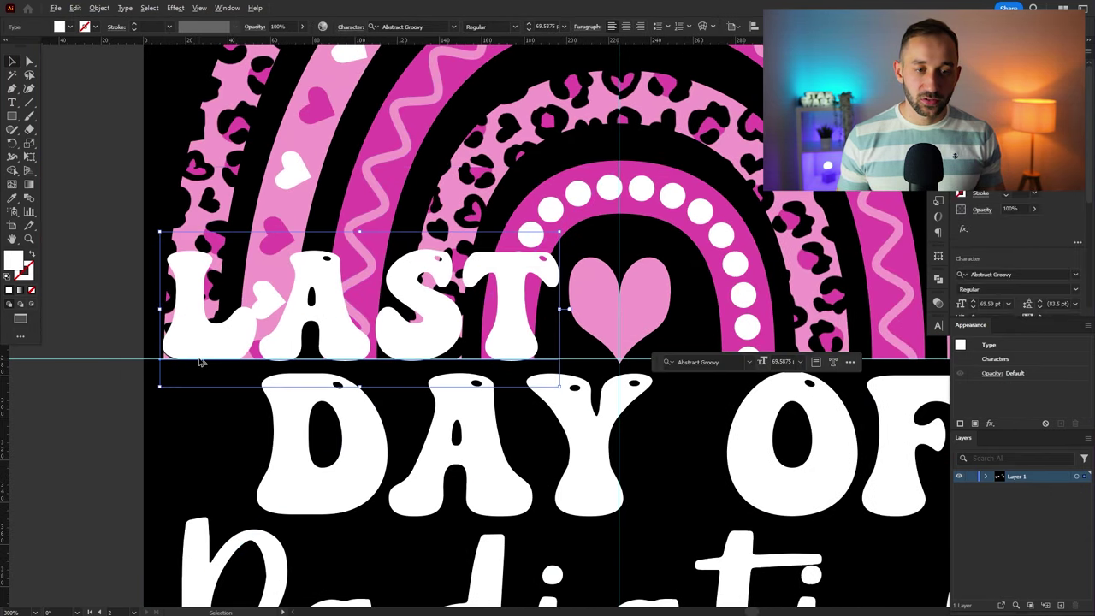
scroll(199, 362, down, 2)
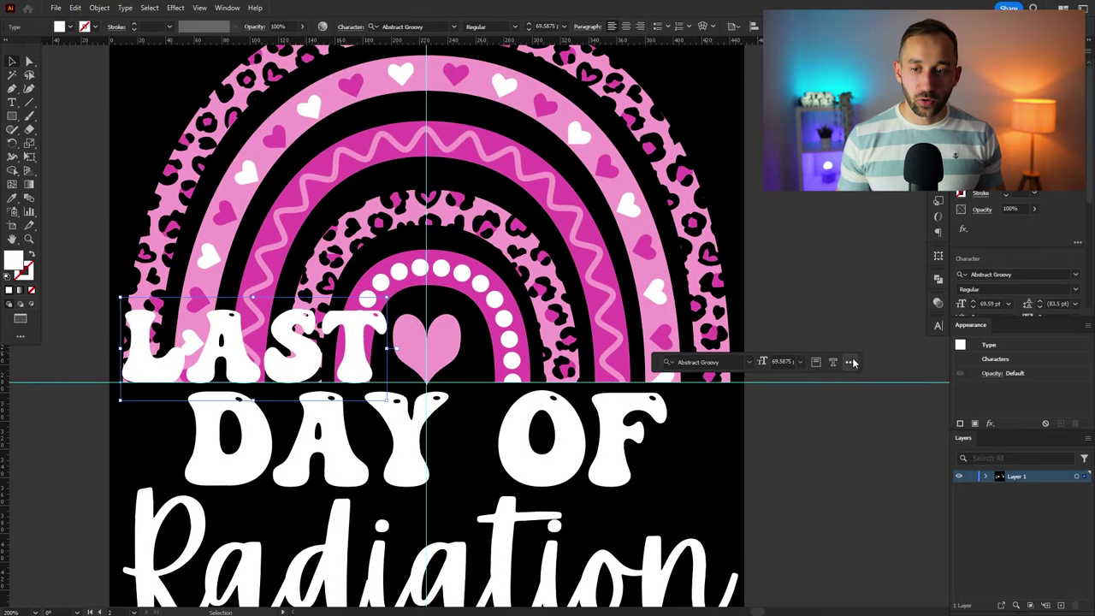
drag(758, 358, 252, 432)
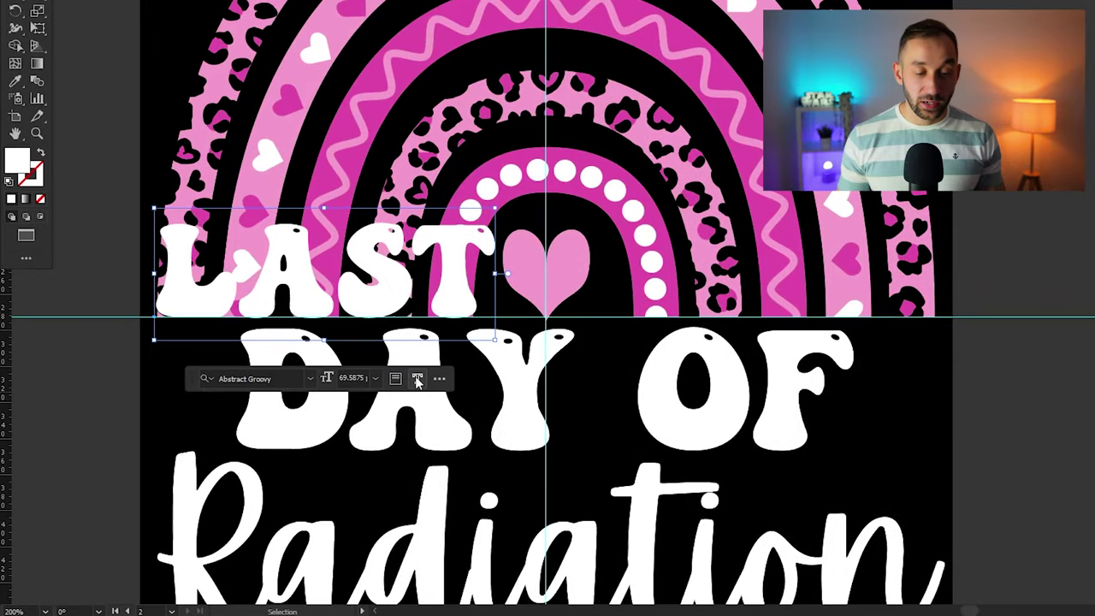
click(417, 381)
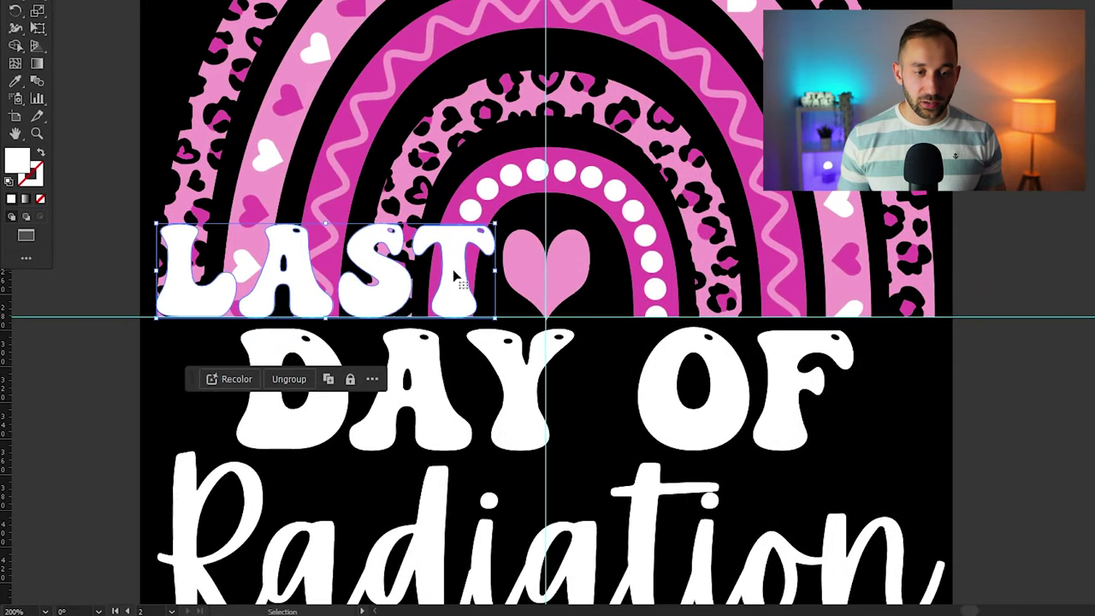
Apply Offset Path to the outlined "LAST" lettering with a 5 px offset and mitre joins
scroll(308, 277, up, 2)
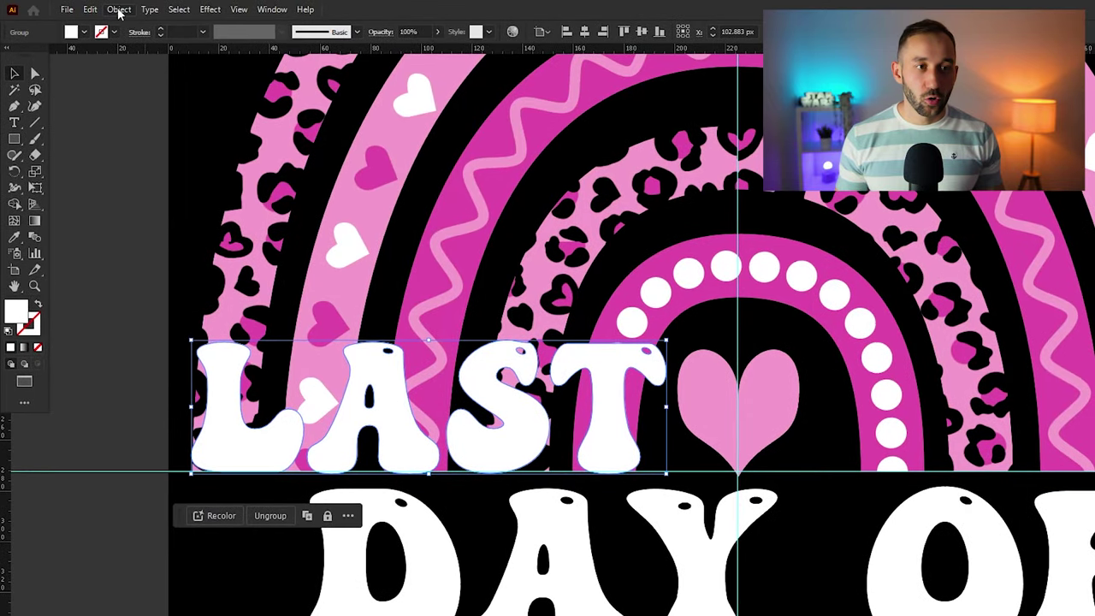
click(119, 10)
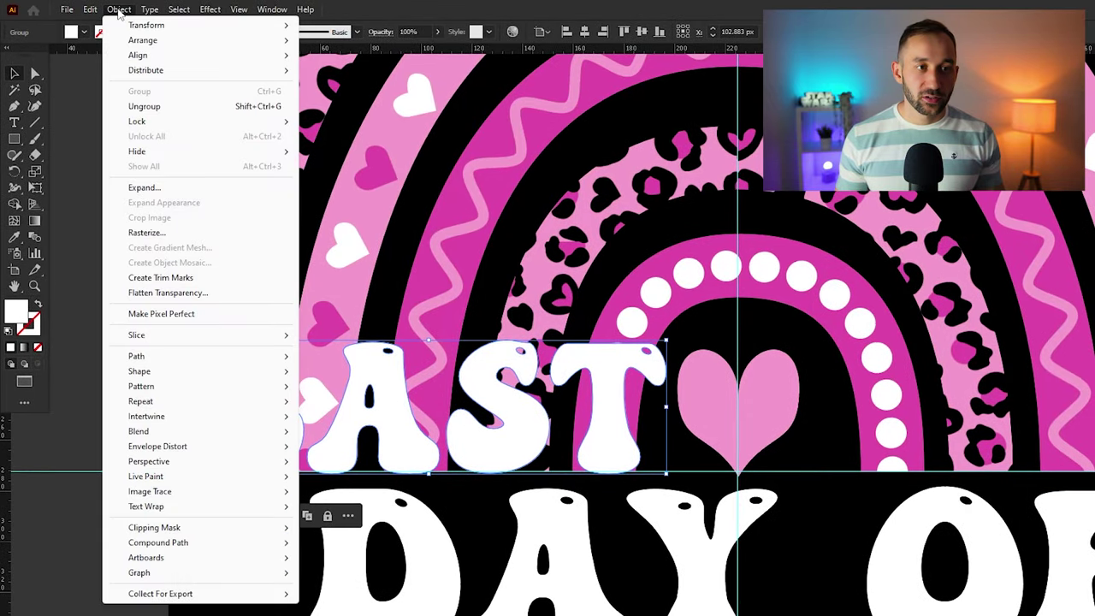
mouse_move(170, 360)
click(364, 405)
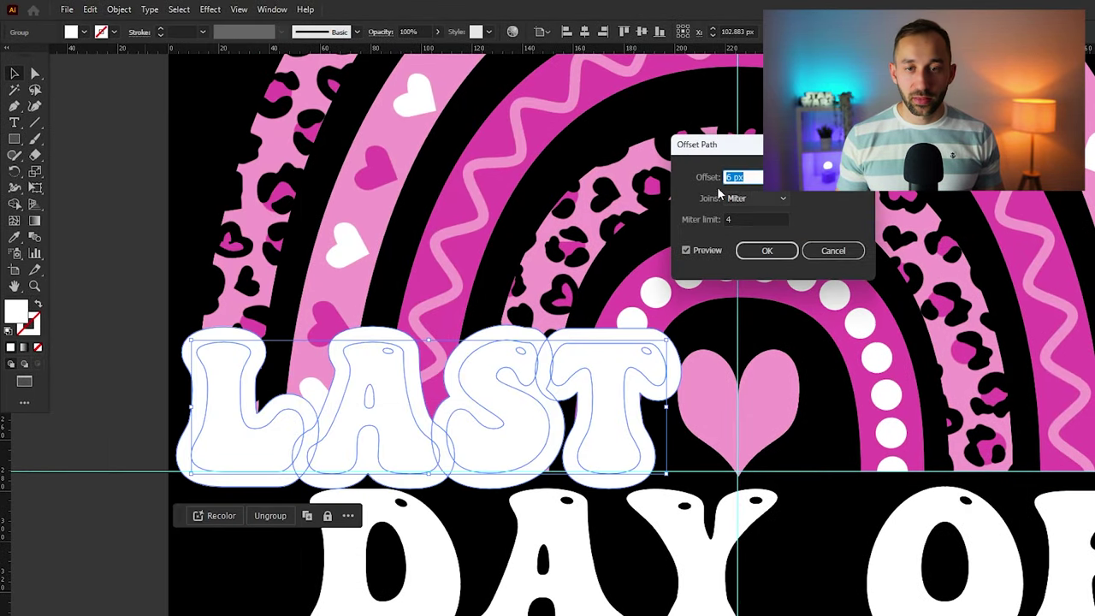
scroll(774, 175, down, 1)
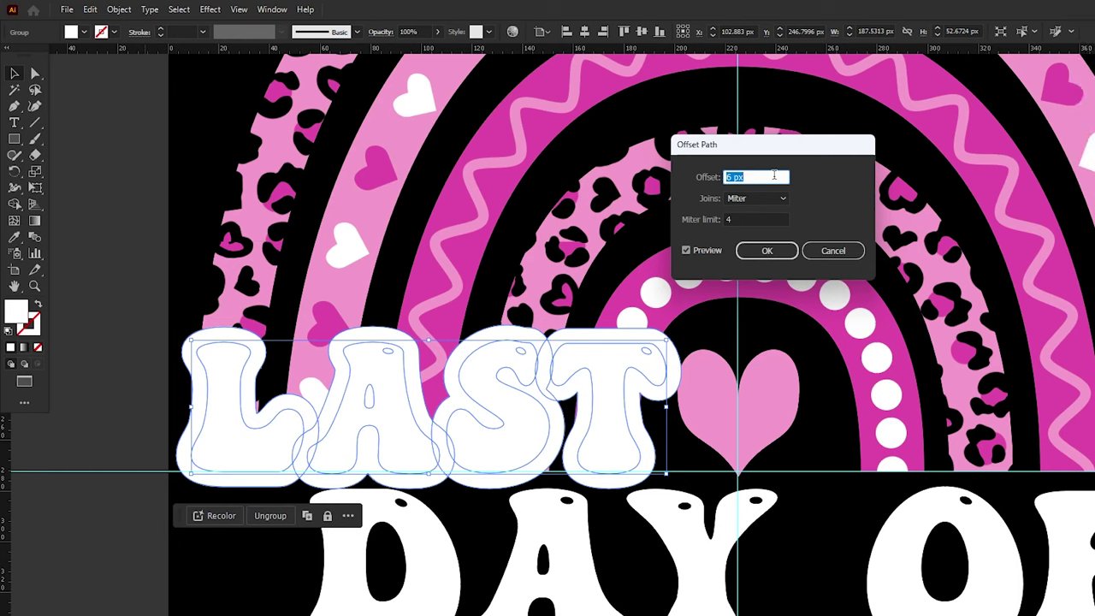
key(Down)
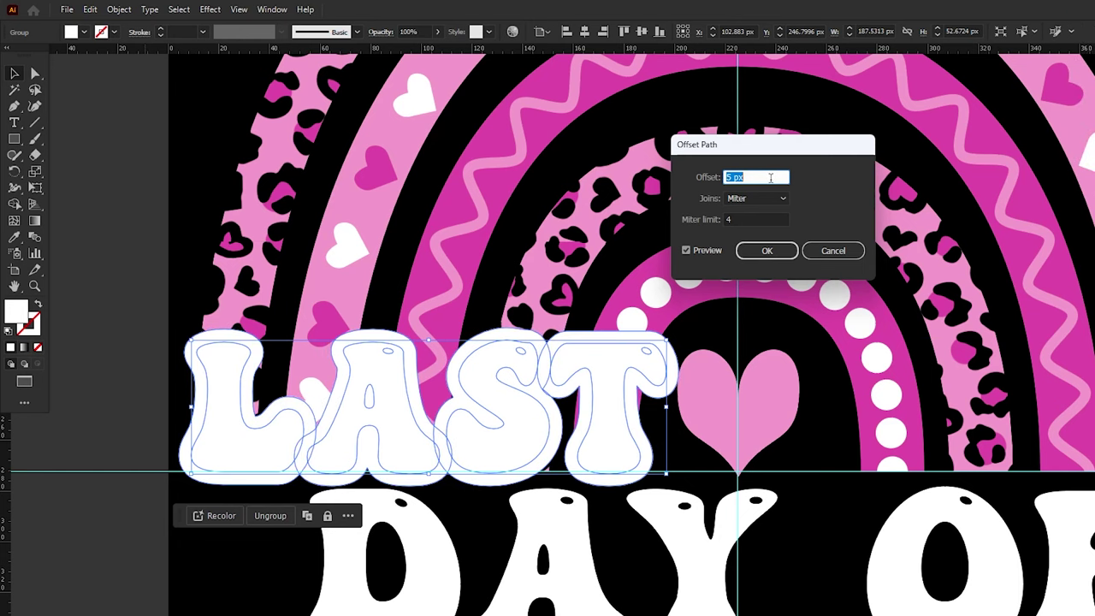
click(760, 250)
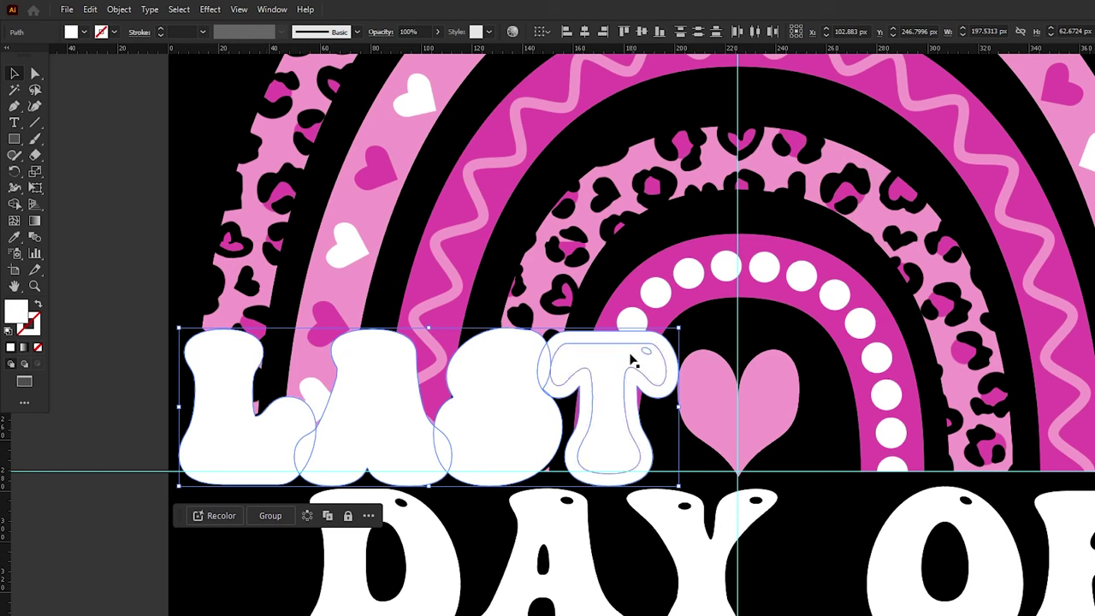
Fill the offset shapes behind "LAST" with black (000000) and copy them
drag(236, 336, 260, 310)
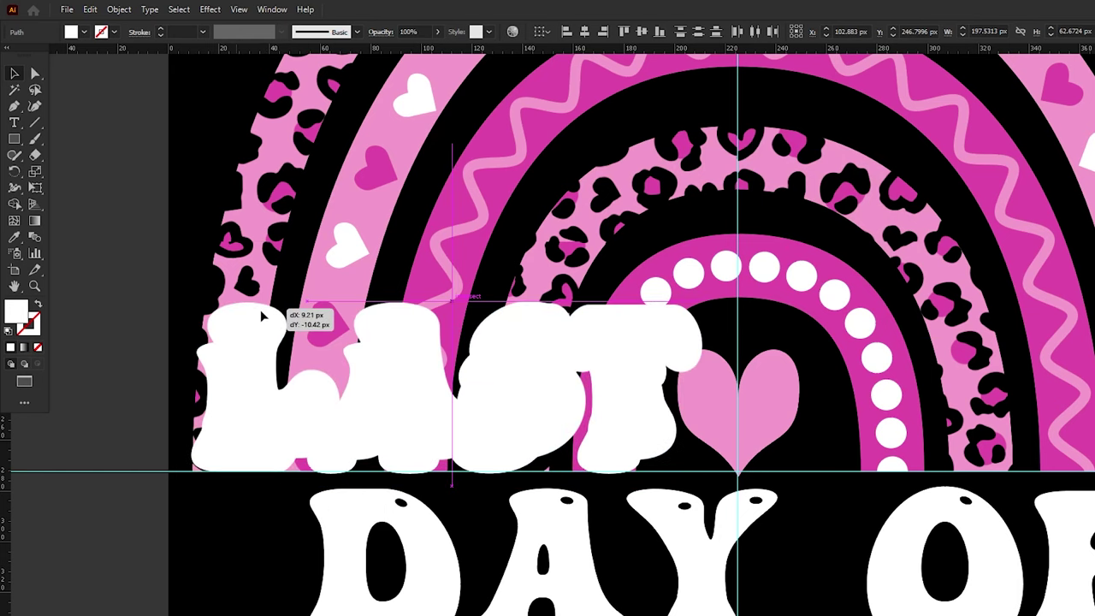
key(ctrl+z)
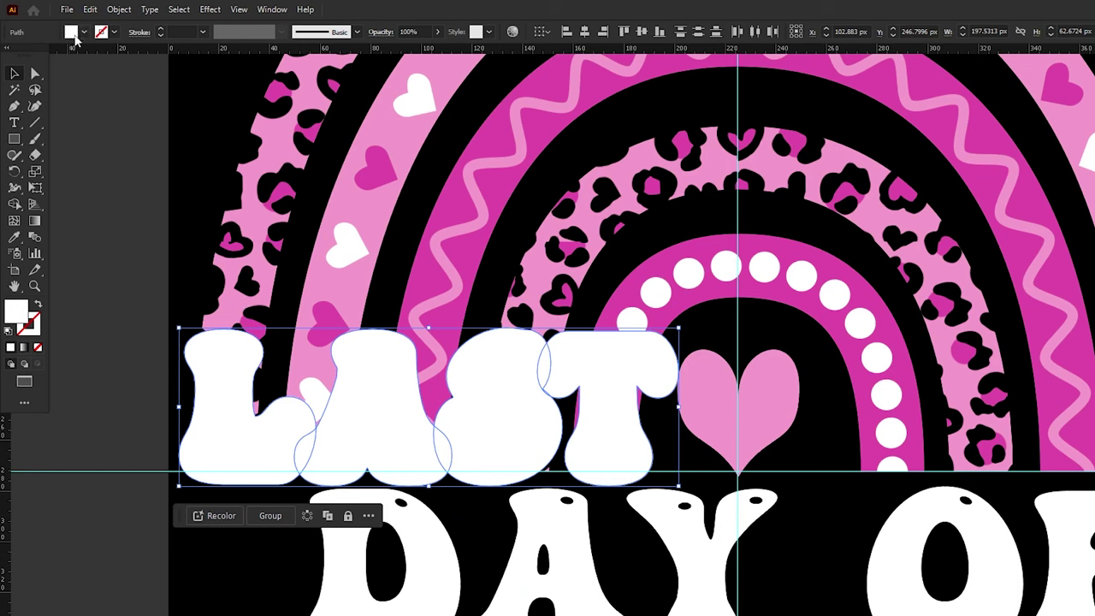
shift+click(74, 38)
click(18, 128)
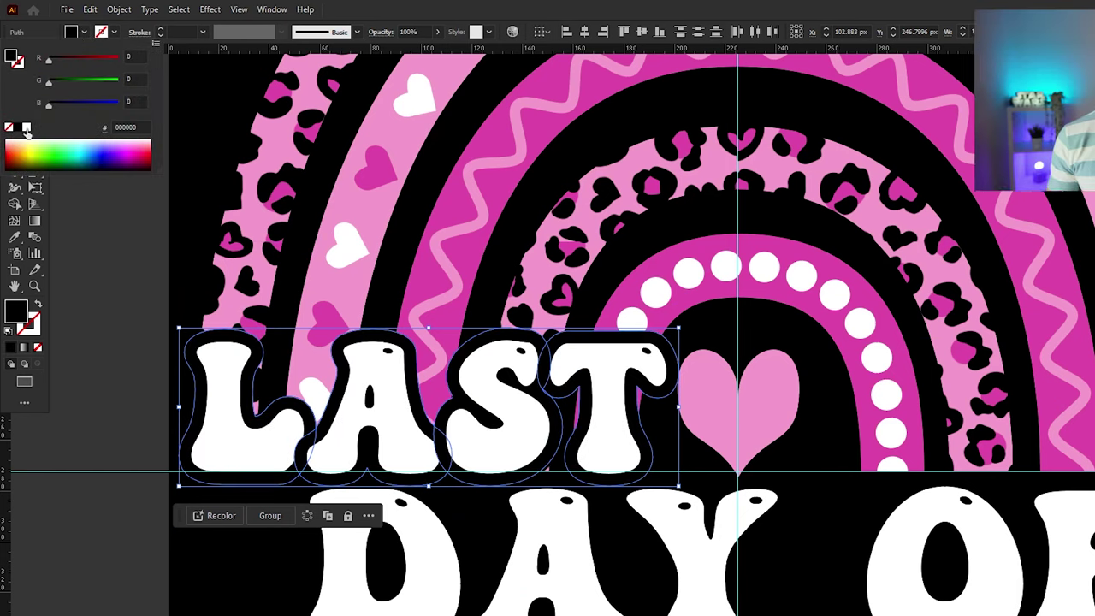
click(116, 127)
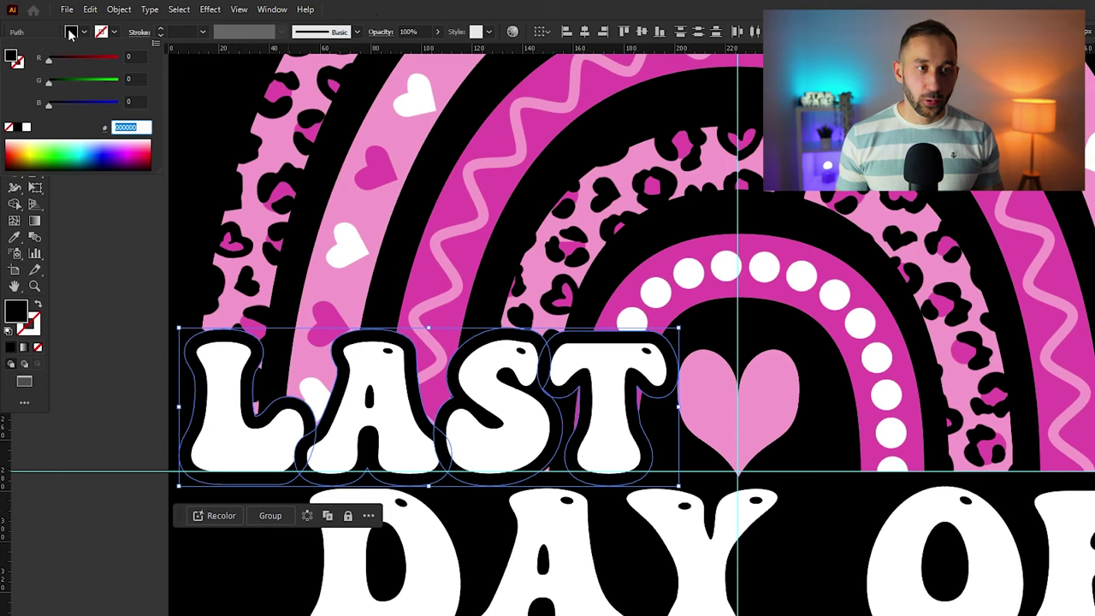
click(71, 32)
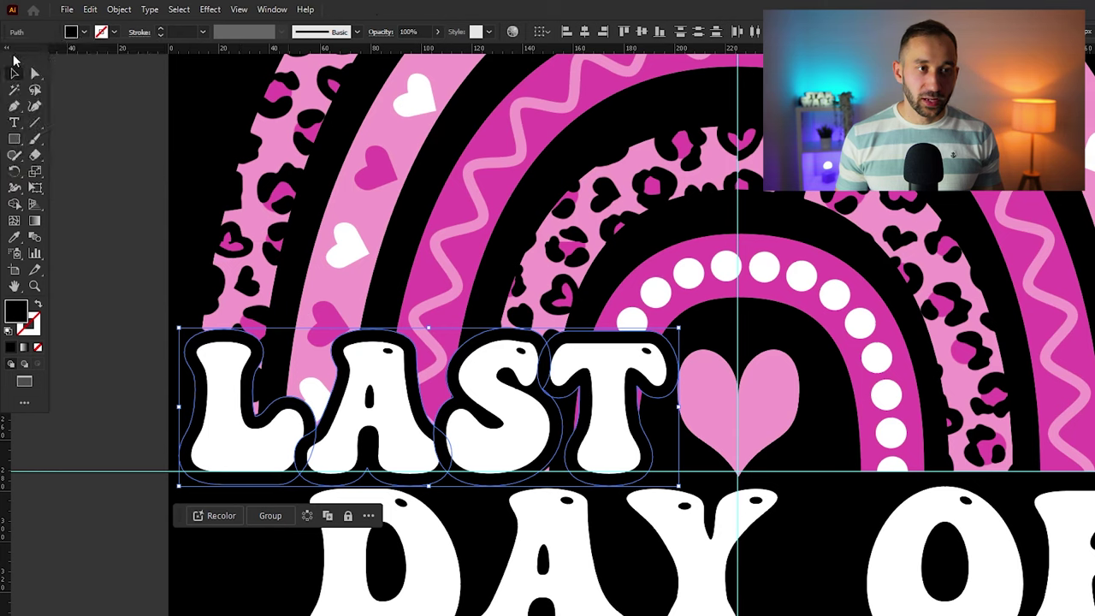
click(253, 346)
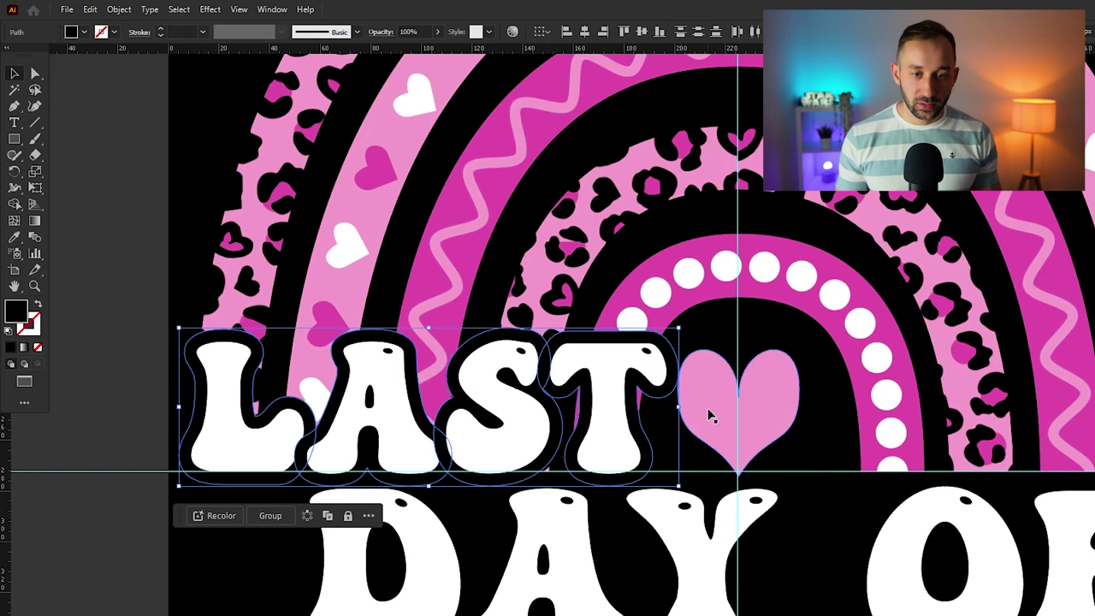
key(ctrl+c)
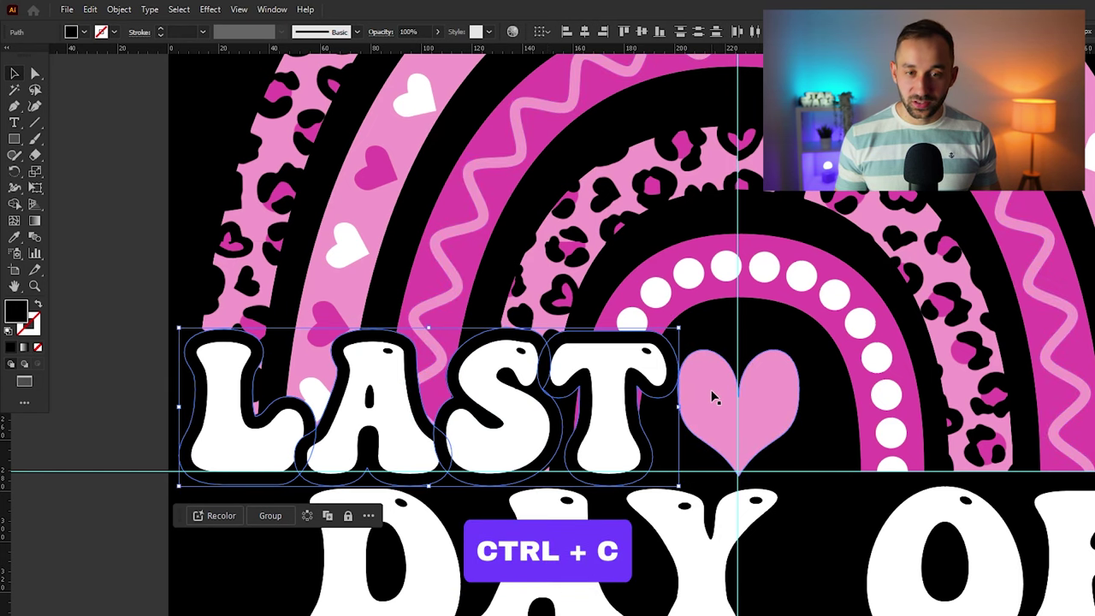
Select all the rainbow arches with their decorations and group them
click(440, 266)
scroll(440, 267, down, 1)
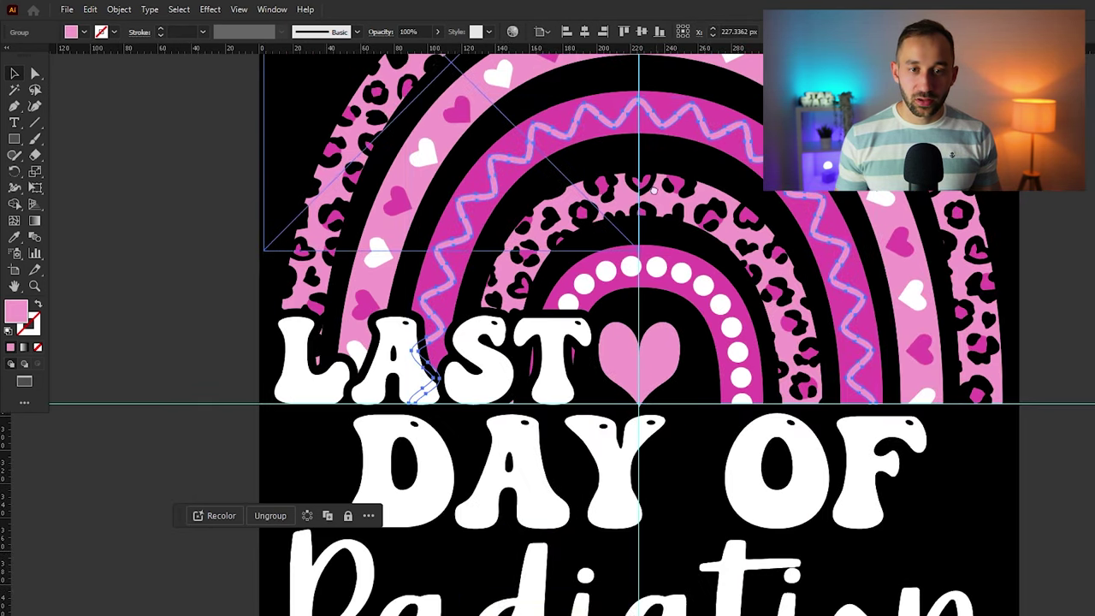
drag(658, 187, 529, 308)
scroll(532, 310, down, 1)
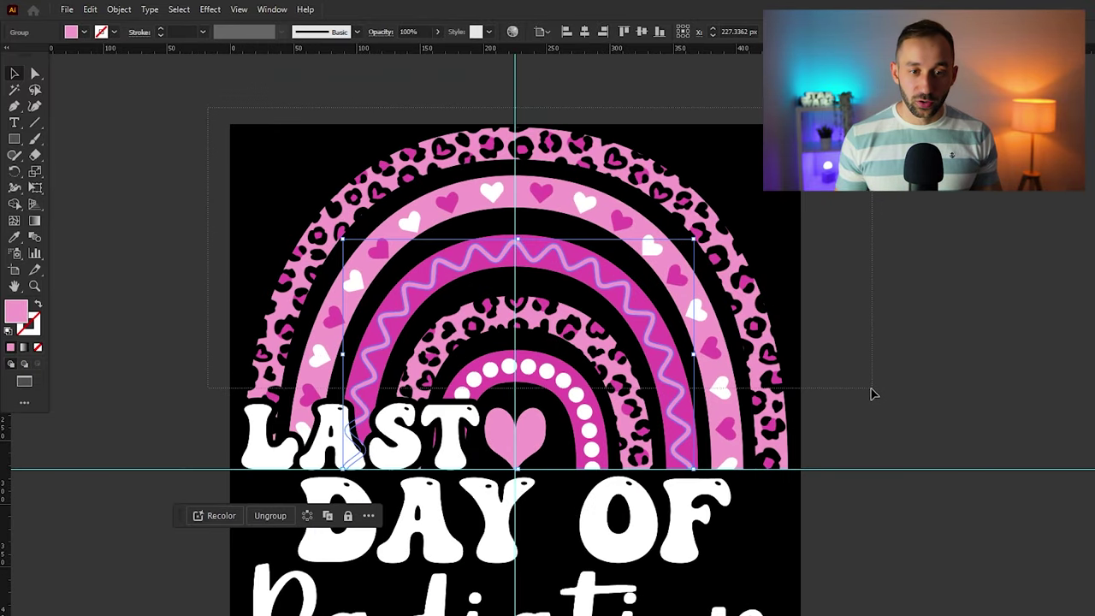
drag(871, 389, 868, 385)
scroll(539, 380, up, 1)
key(ctrl+g)
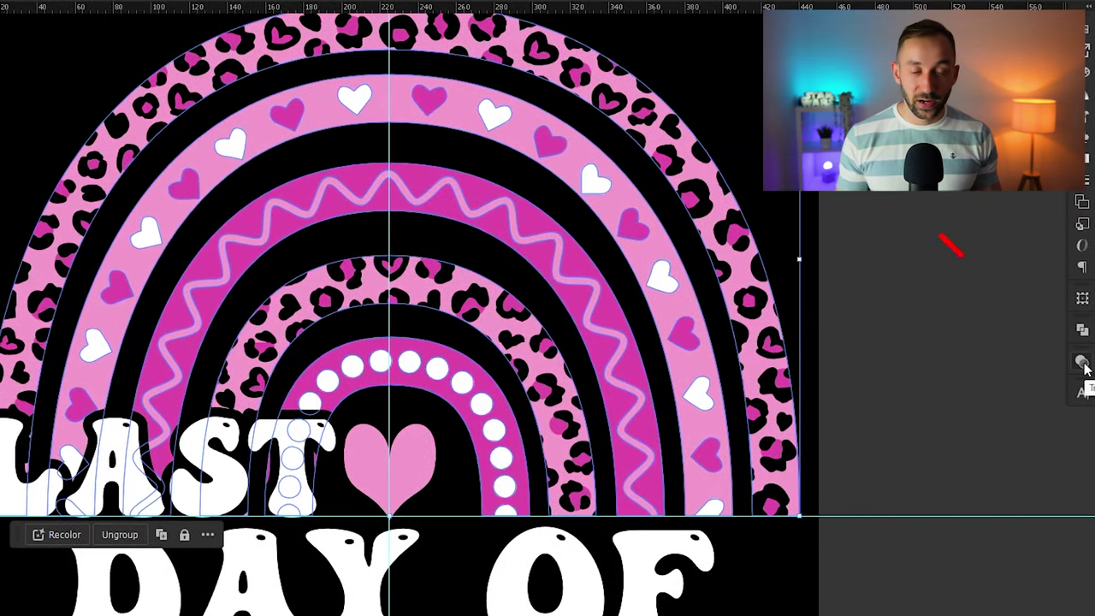
Make an opacity mask on the rainbow group with Clip turned off
click(1081, 362)
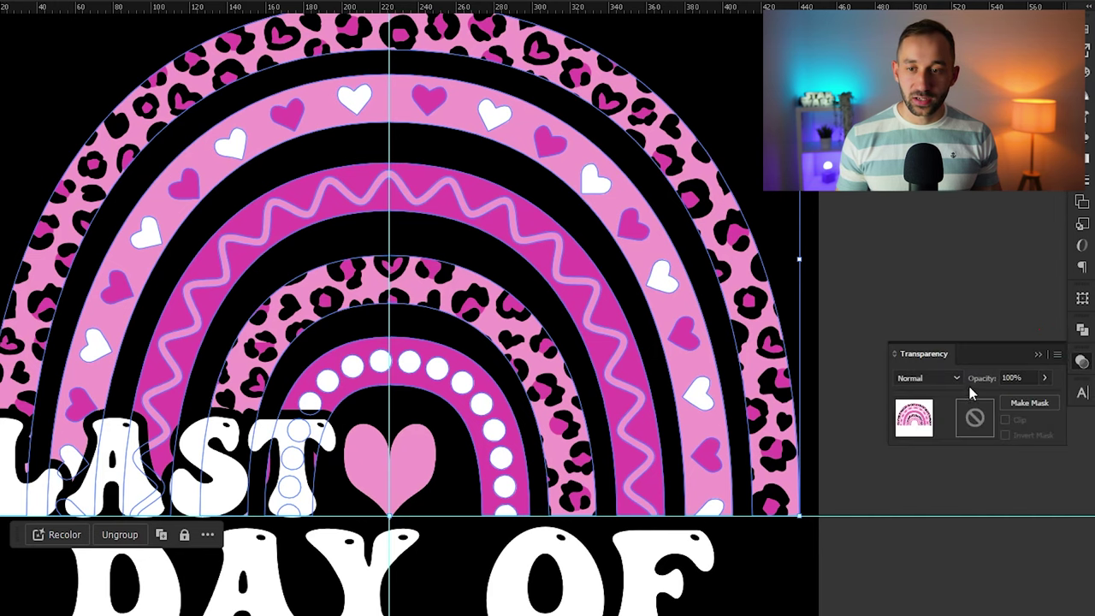
click(1033, 408)
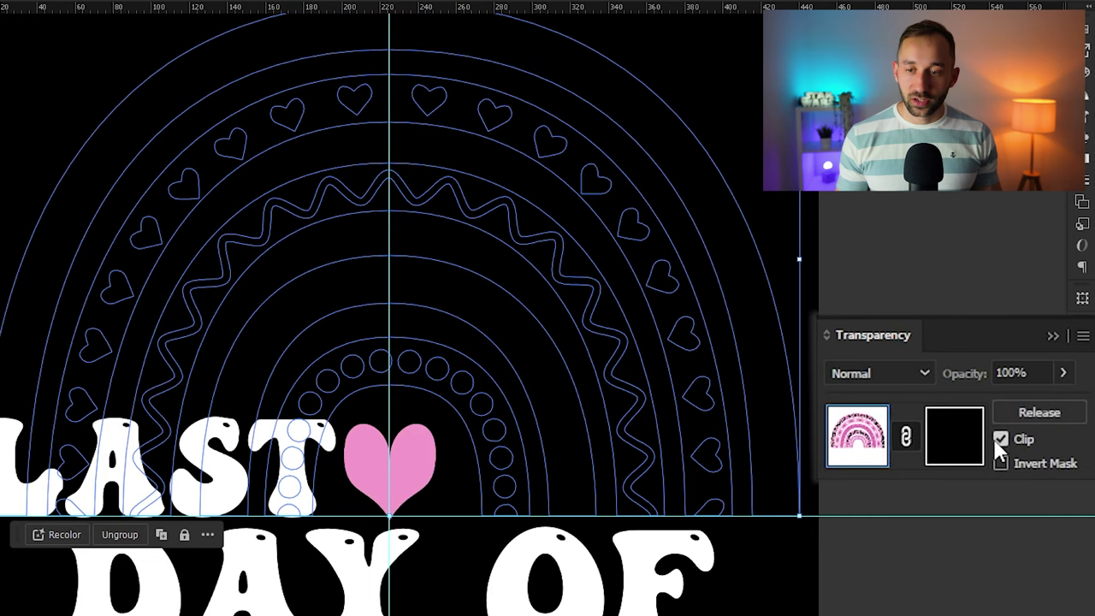
click(1000, 440)
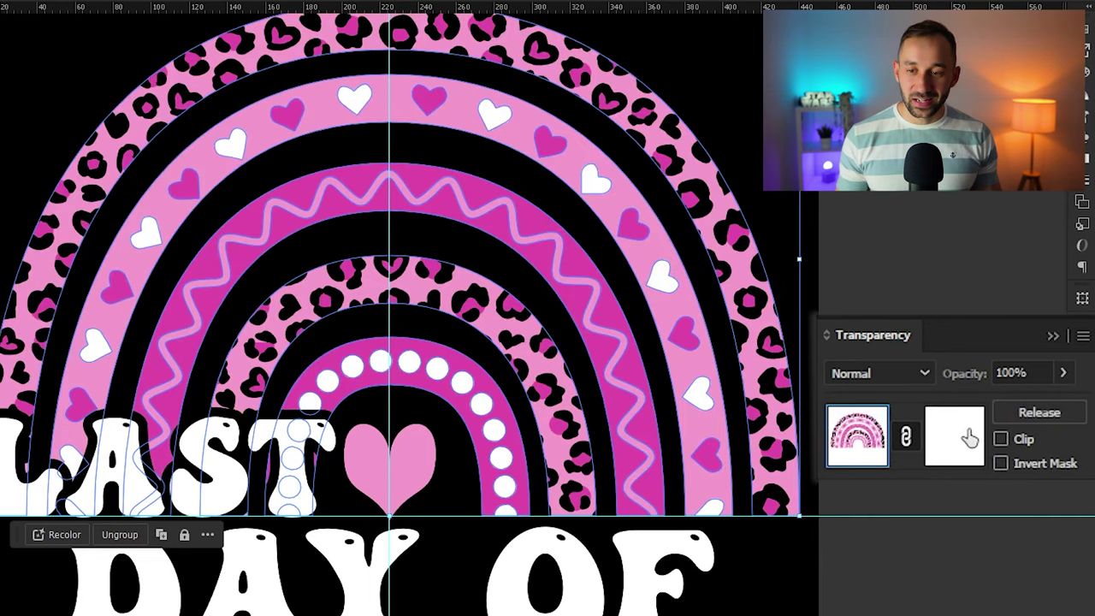
Paste the copied black offset shapes in place inside the rainbow's opacity mask, and return to editing the artwork
click(962, 443)
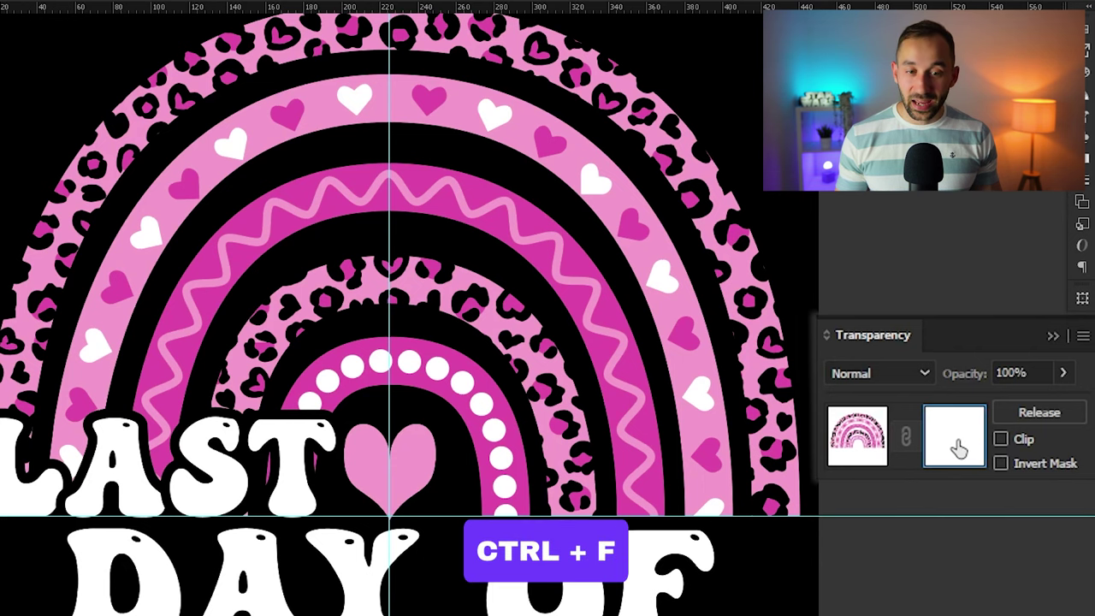
key(ctrl+f)
scroll(60, 459, up, 3)
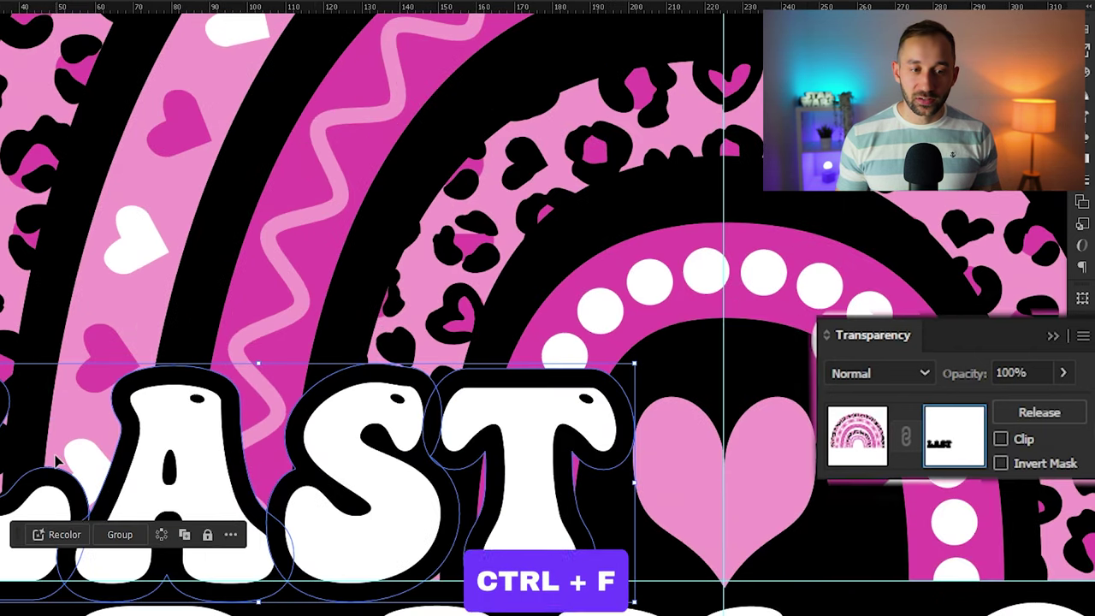
scroll(141, 395, up, 3)
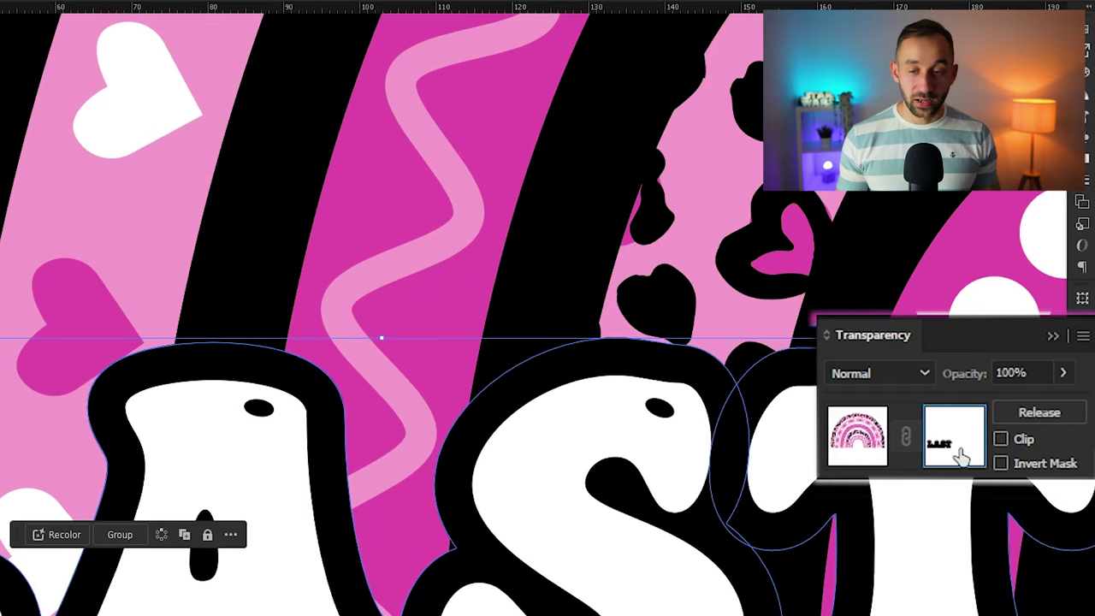
scroll(584, 389, down, 3)
drag(767, 342, 524, 430)
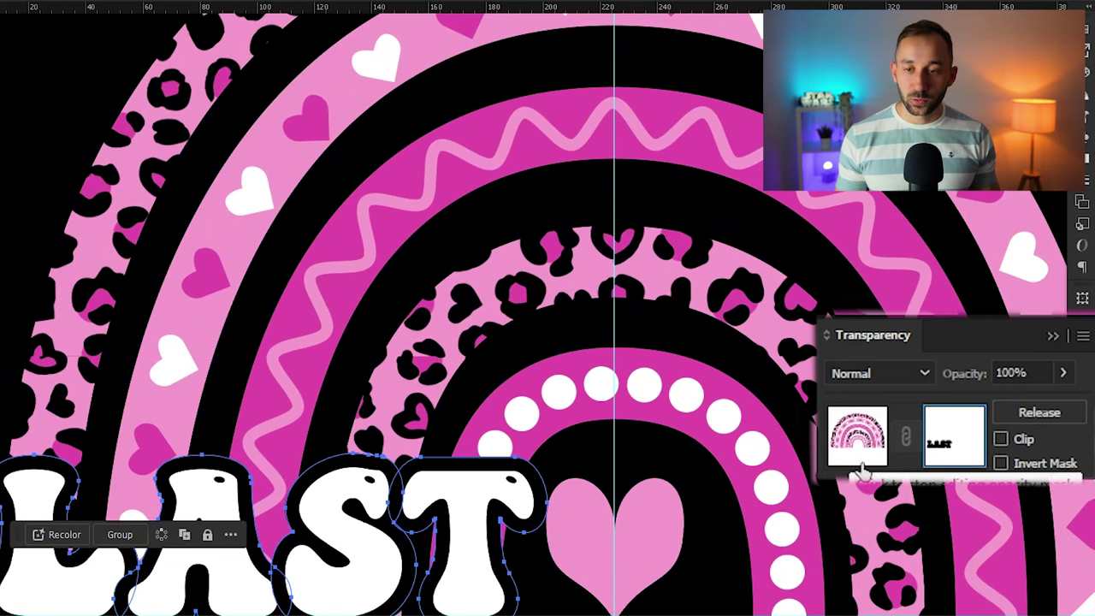
click(860, 436)
scroll(628, 393, down, 2)
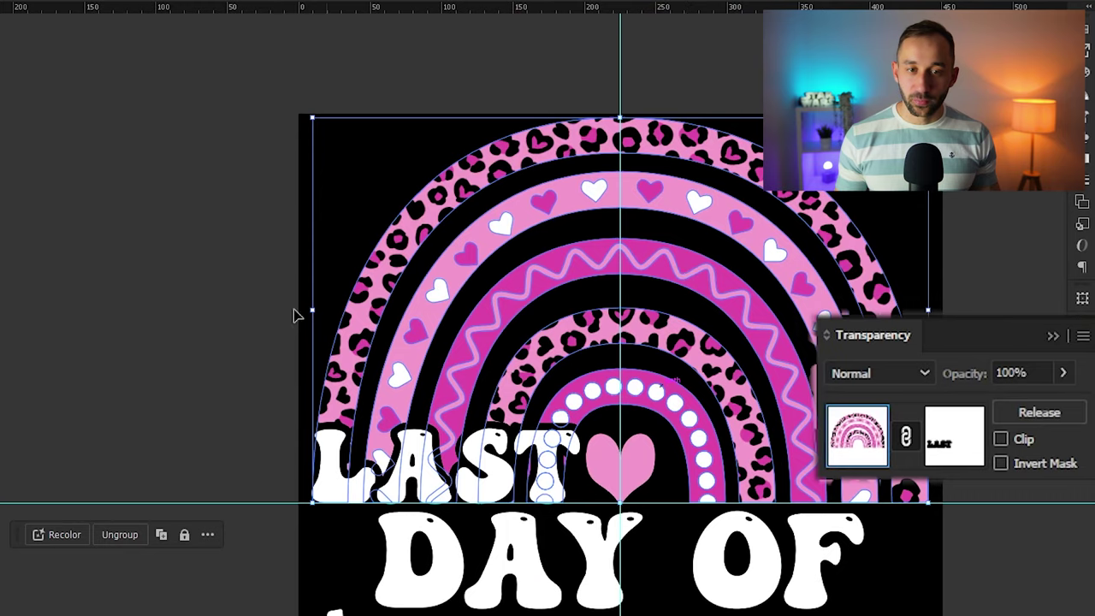
Move the masked rainbow partly off the artboard to inspect the cut-outs in its arches, and undo the move
scroll(293, 314, up, 1)
drag(376, 393, 214, 393)
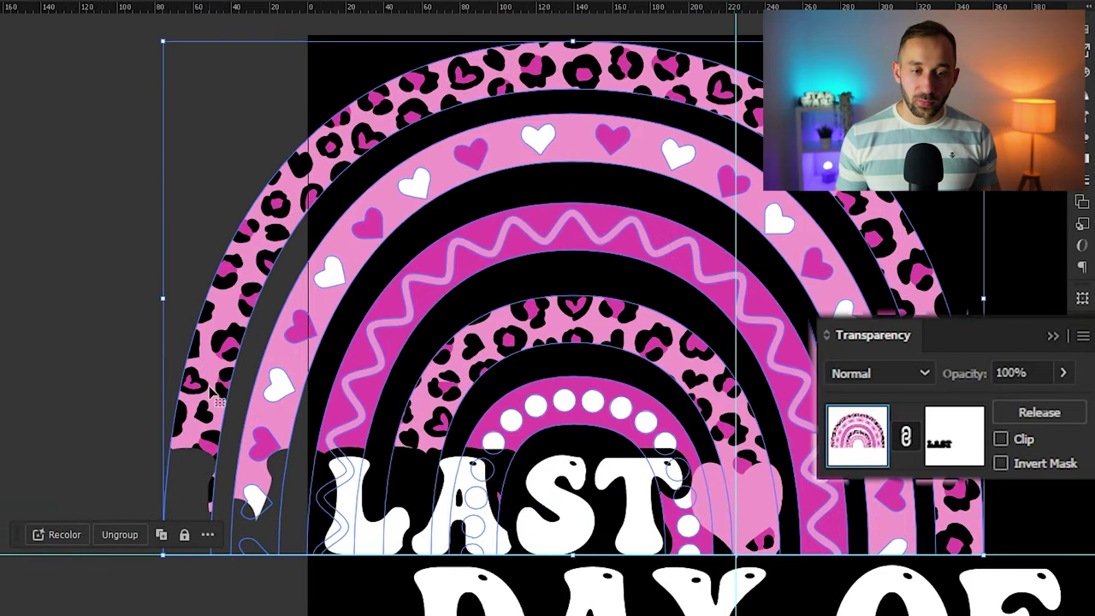
click(137, 496)
scroll(301, 384, up, 4)
scroll(547, 472, down, 3)
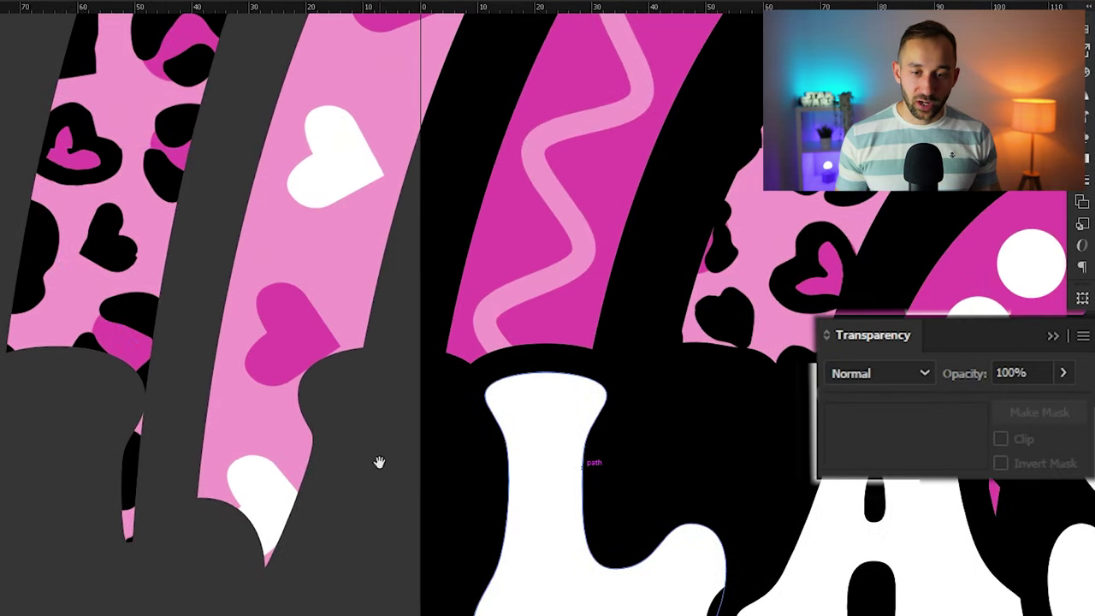
scroll(246, 378, down, 3)
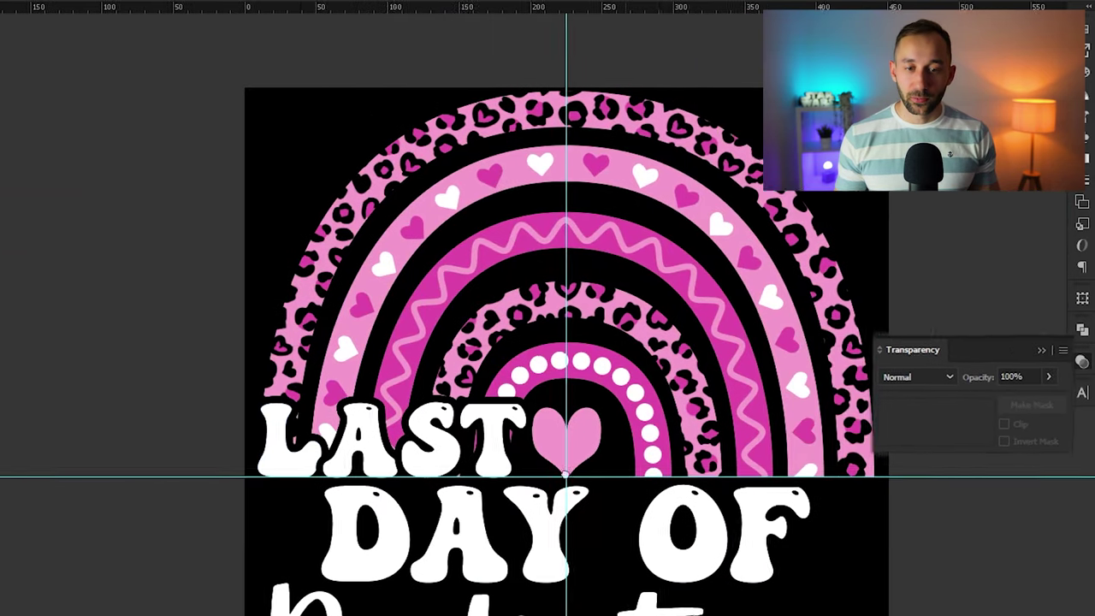
Select the black offset outlines behind the four letters of "LAST" and delete them, keeping the white letters
scroll(245, 379, up, 4)
click(229, 378)
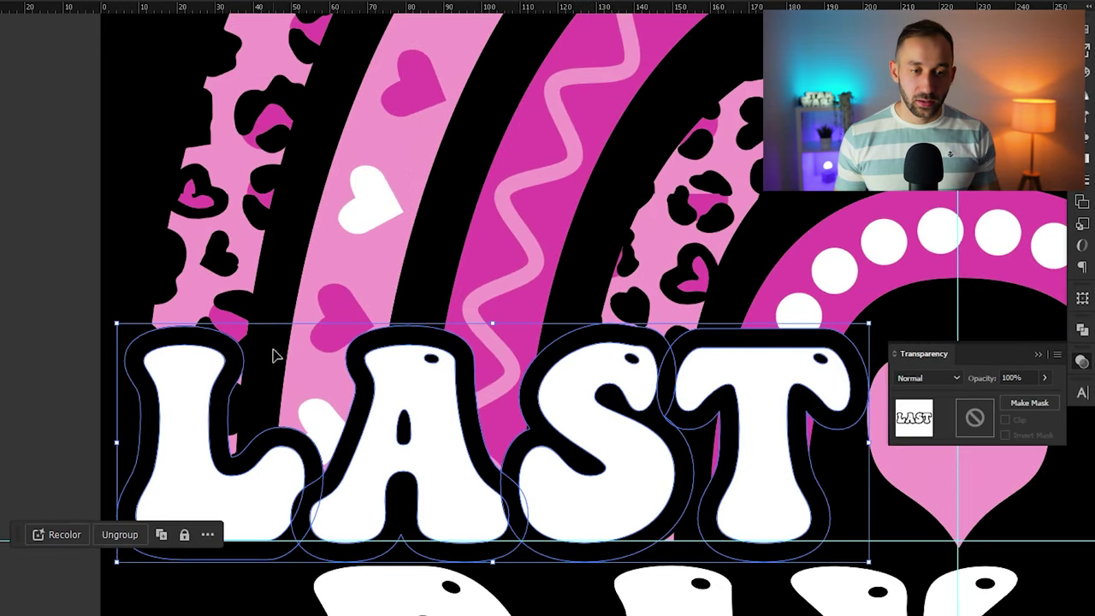
key(a)
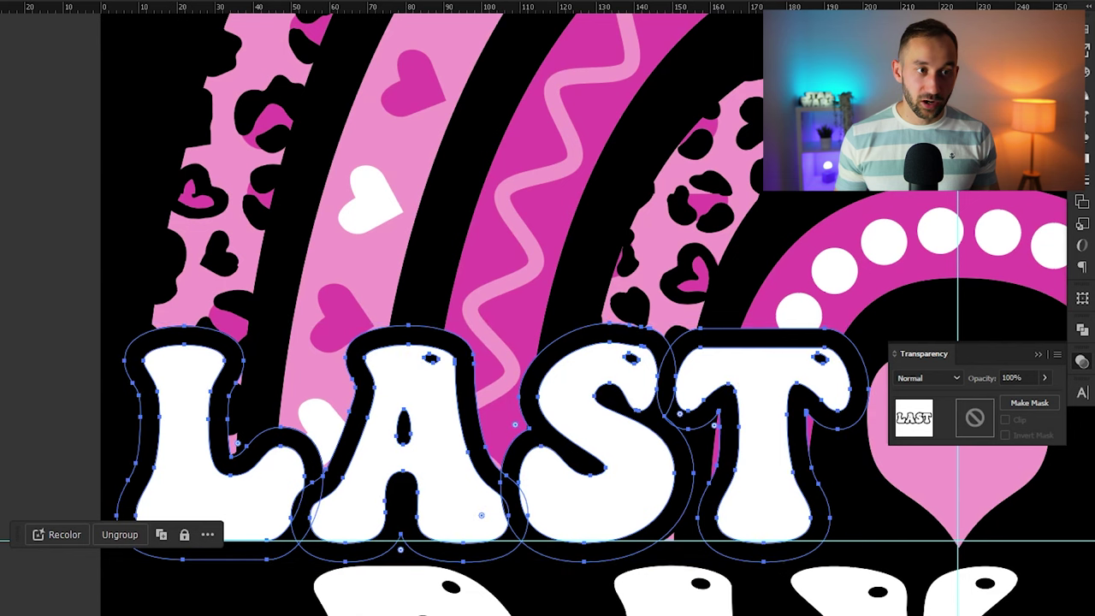
click(20, 97)
click(236, 359)
shift+click(467, 339)
shift+click(590, 367)
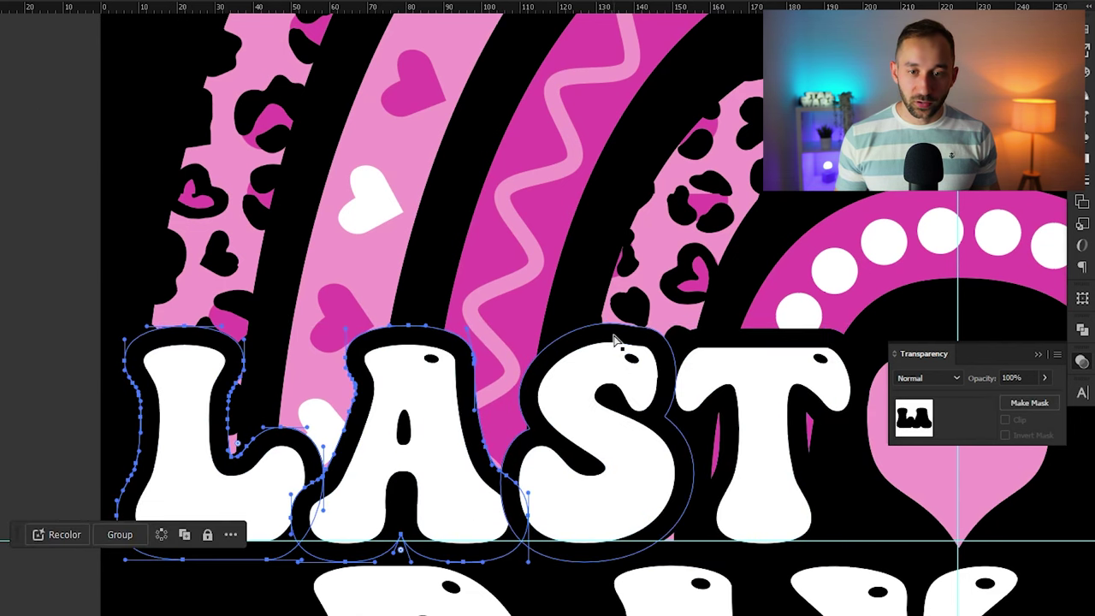
shift+click(705, 342)
key(ctrl+d)
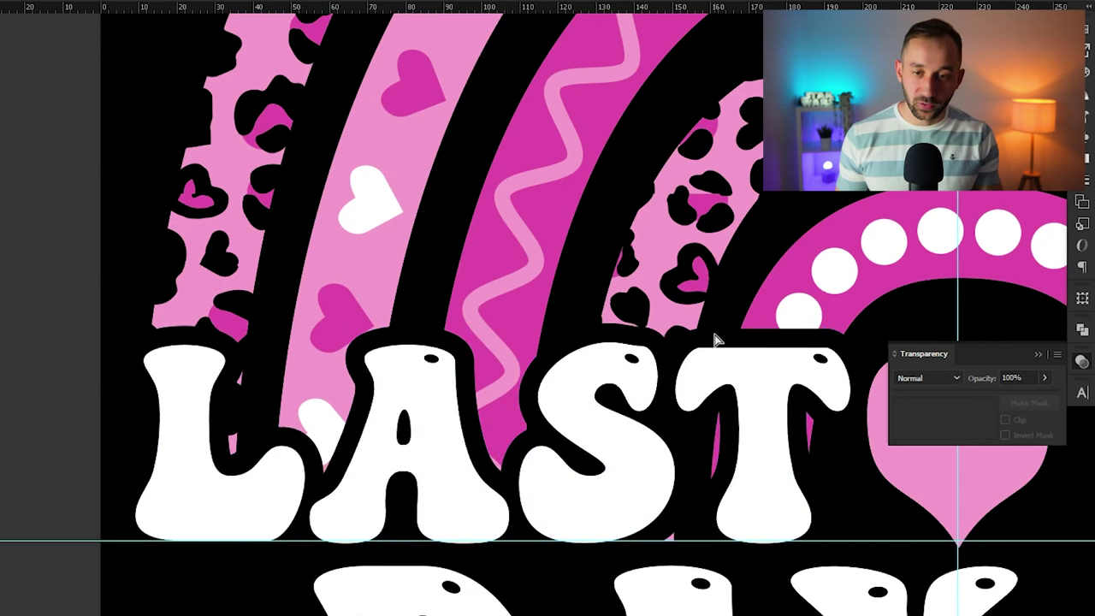
Shift the rainbow and "LAST" together partly off the artboard to inspect the transparent gap around the letters, and restore their position
scroll(205, 210, down, 2)
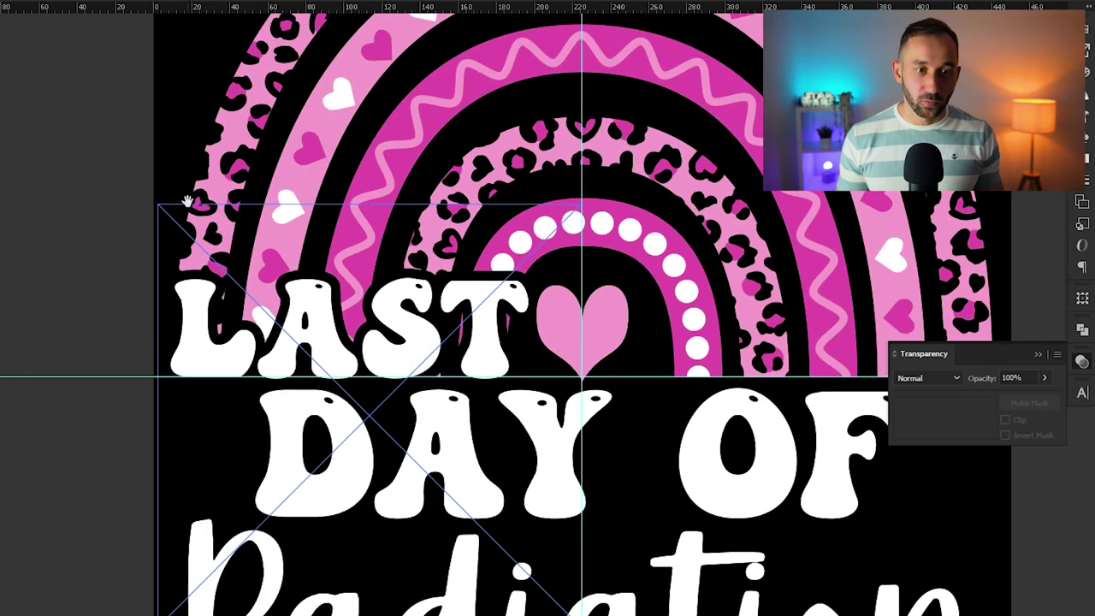
drag(186, 206, 448, 316)
drag(367, 190, 411, 420)
click(77, 421)
scroll(154, 418, up, 3)
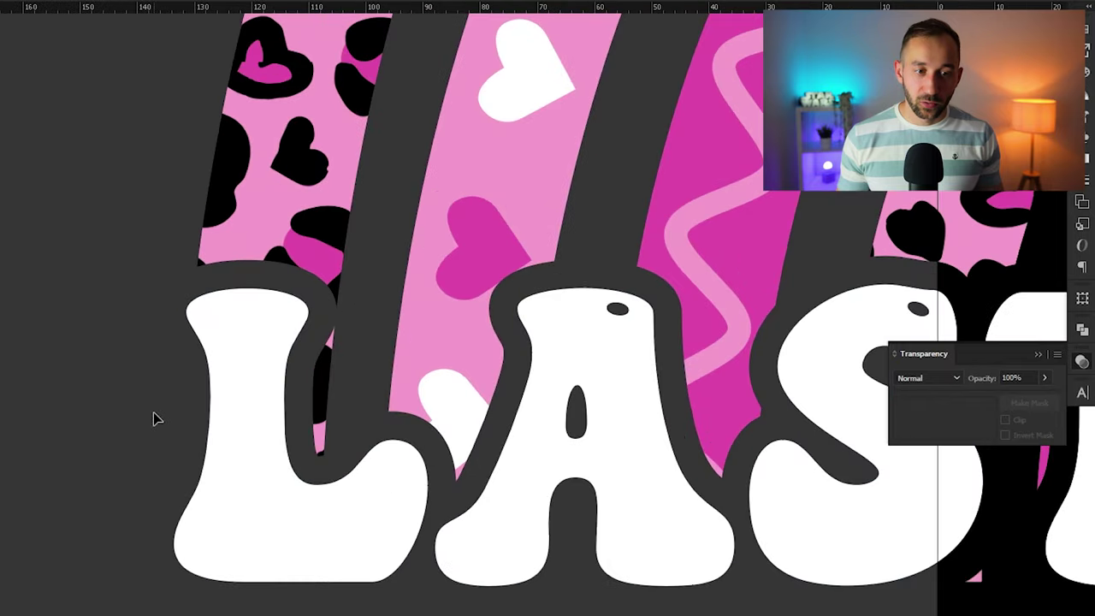
scroll(80, 286, up, 2)
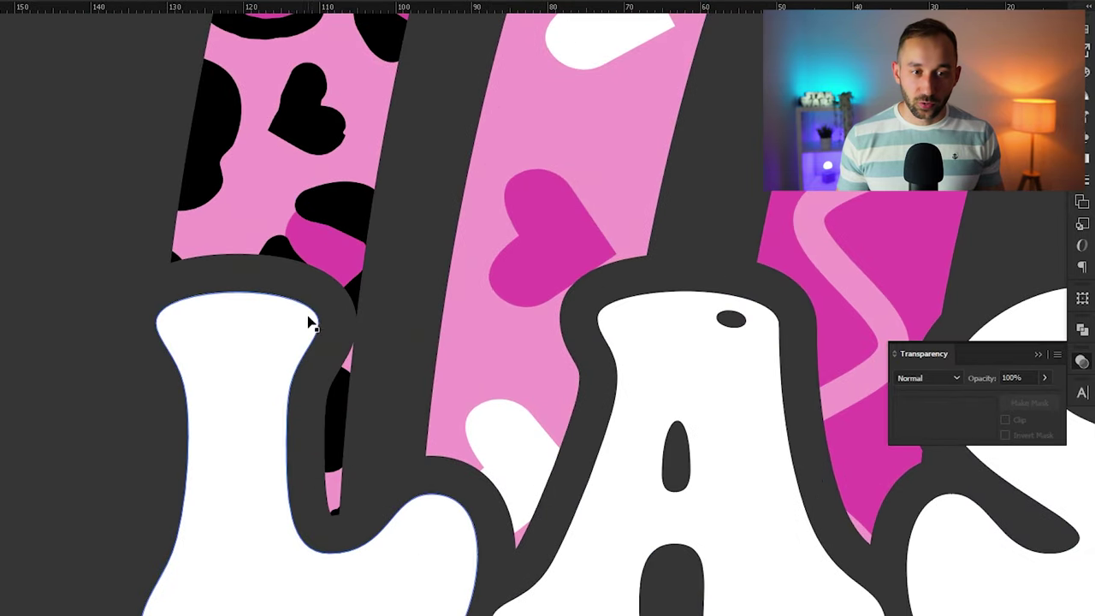
scroll(341, 344, down, 5)
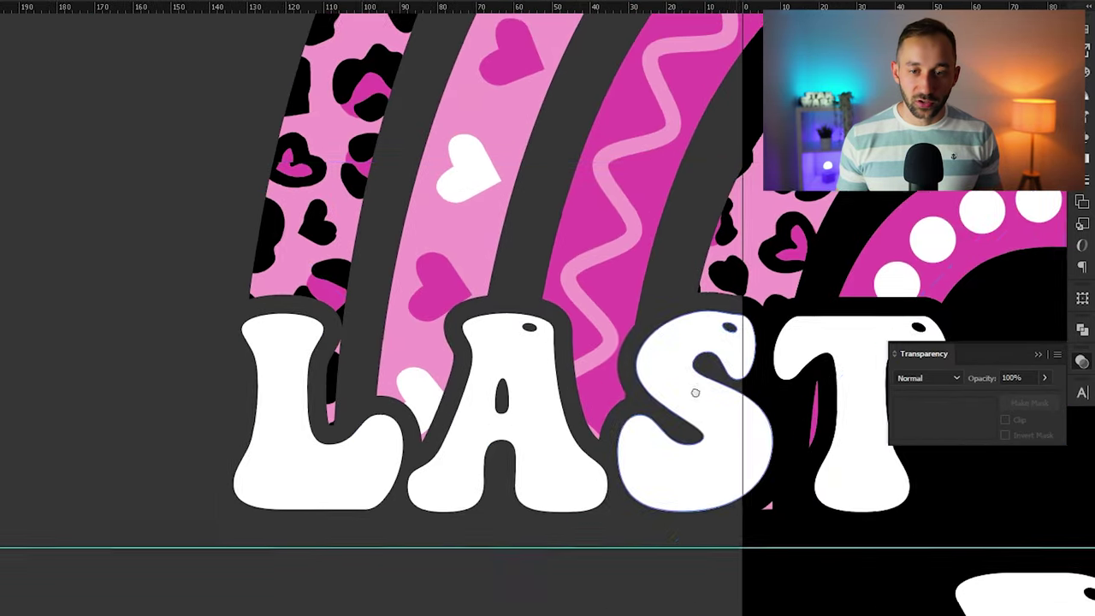
click(542, 402)
scroll(537, 393, down, 1)
drag(537, 393, 195, 383)
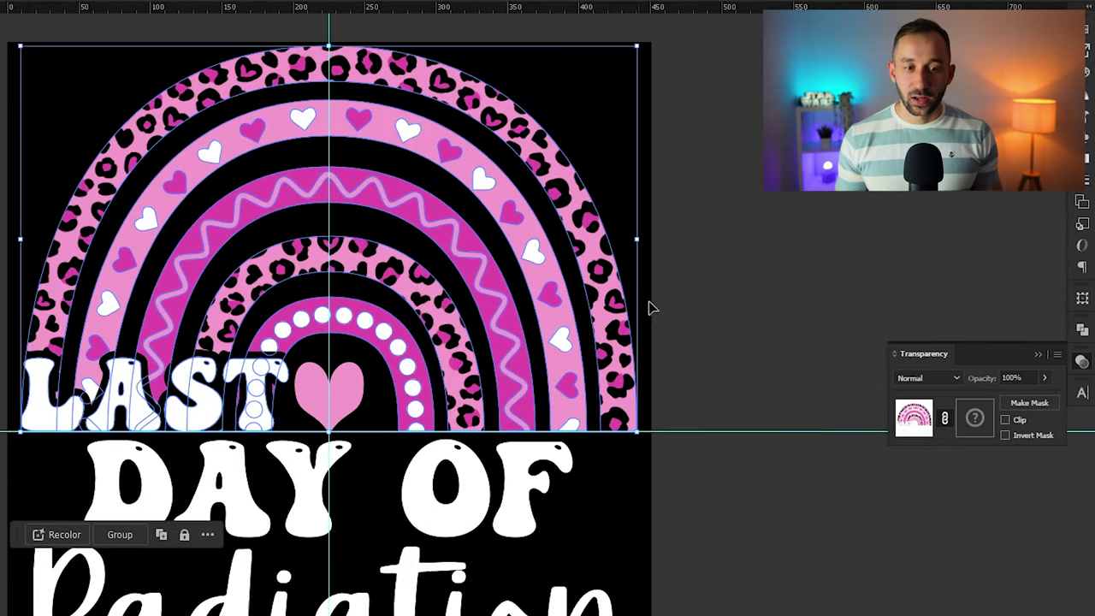
click(737, 278)
Examine the whole layout and the empty space around the "DAY OF" lettering
scroll(743, 276, down, 2)
drag(855, 288, 780, 313)
scroll(780, 313, down, 2)
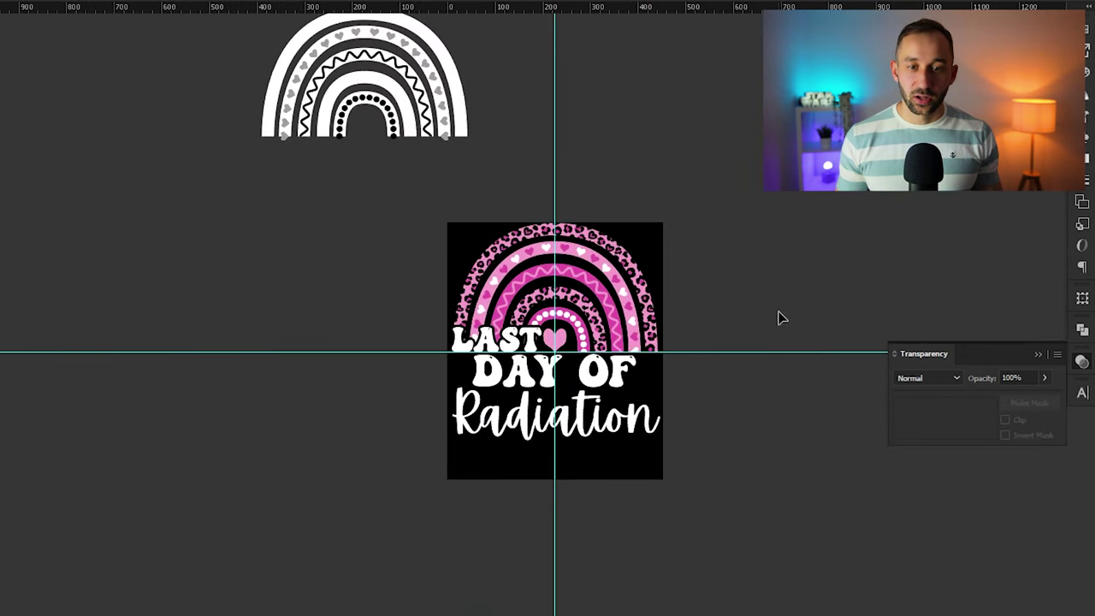
scroll(642, 389, up, 3)
scroll(454, 413, up, 3)
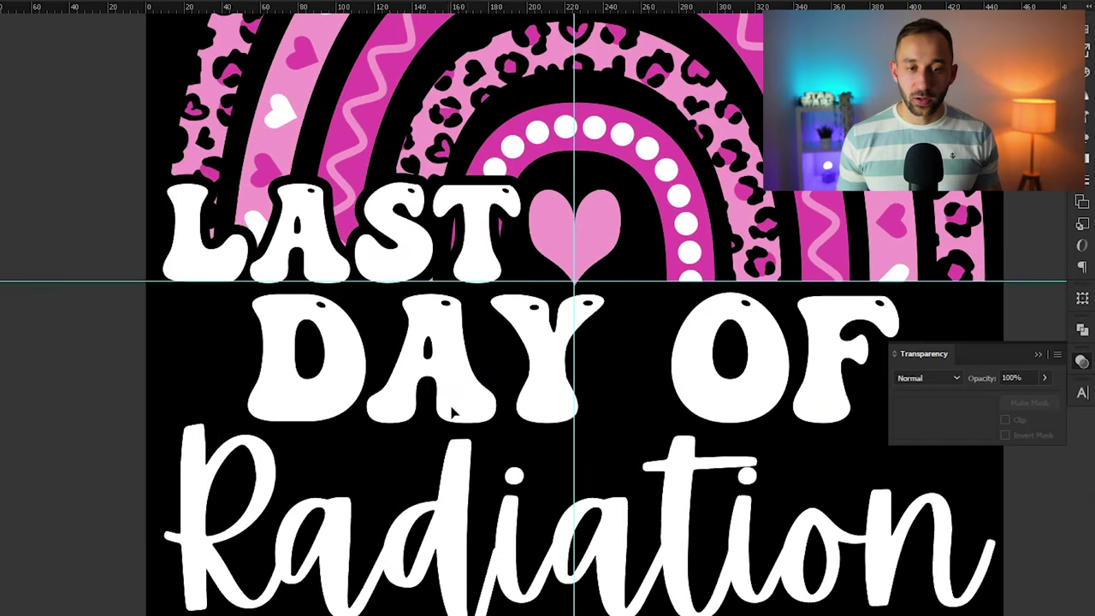
scroll(804, 476, right, 3)
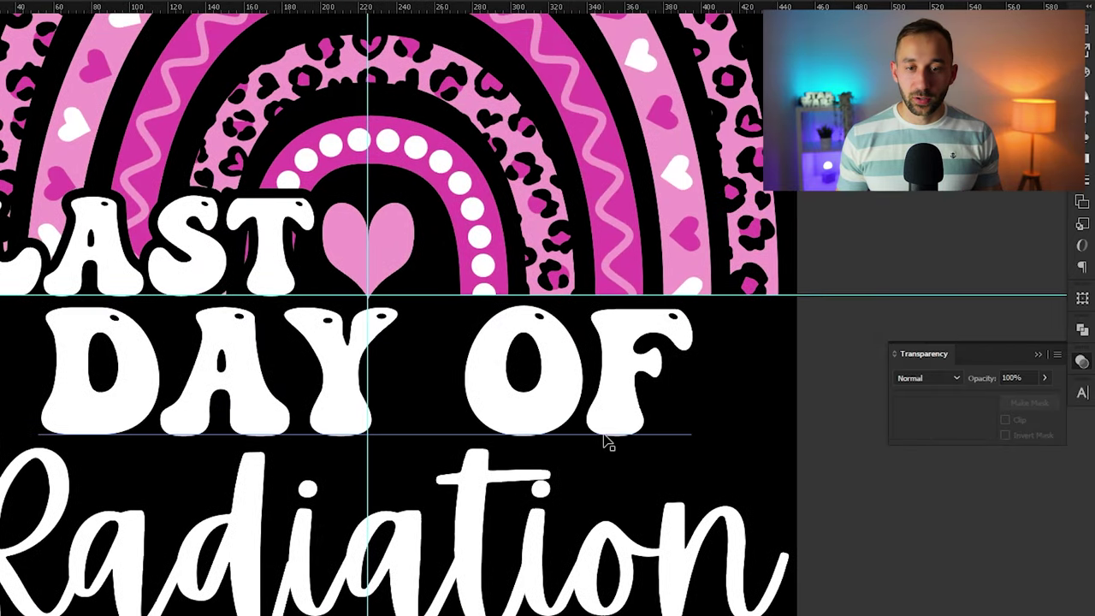
click(611, 443)
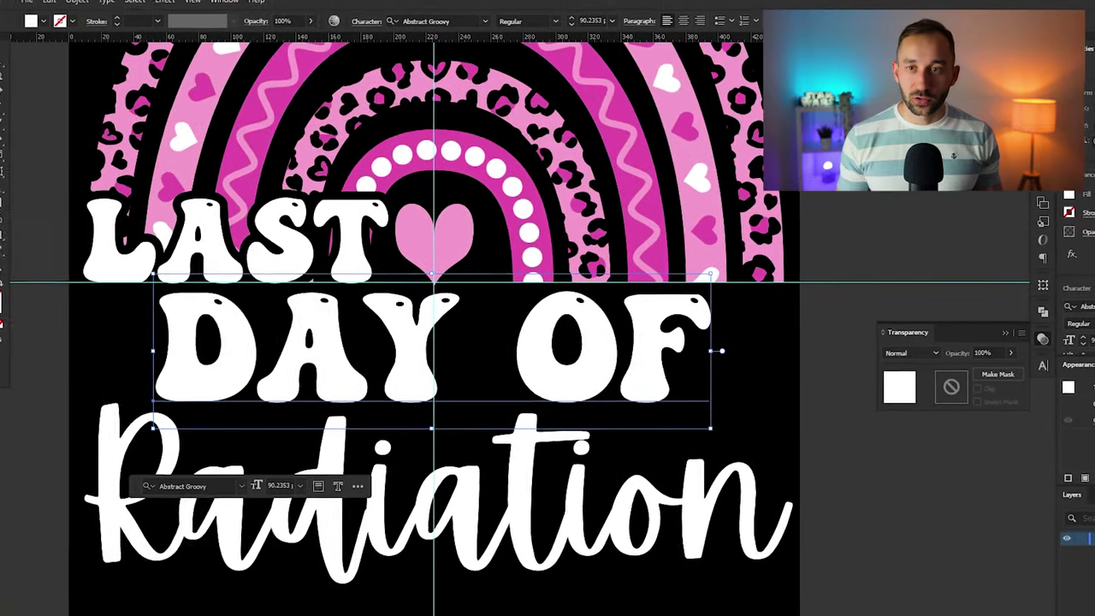
click(883, 228)
scroll(265, 250, down, 1)
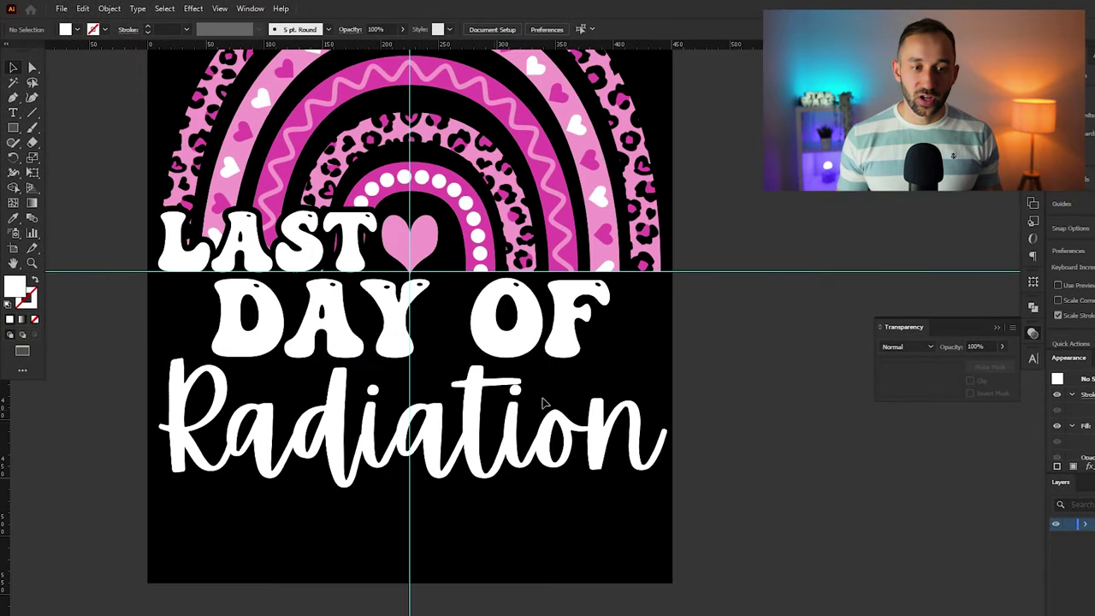
Copy the pink heart from beside "LAST" to the space after "DAY OF" and make the copy smaller and tilted
drag(544, 403, 609, 431)
click(486, 279)
drag(472, 276, 682, 391)
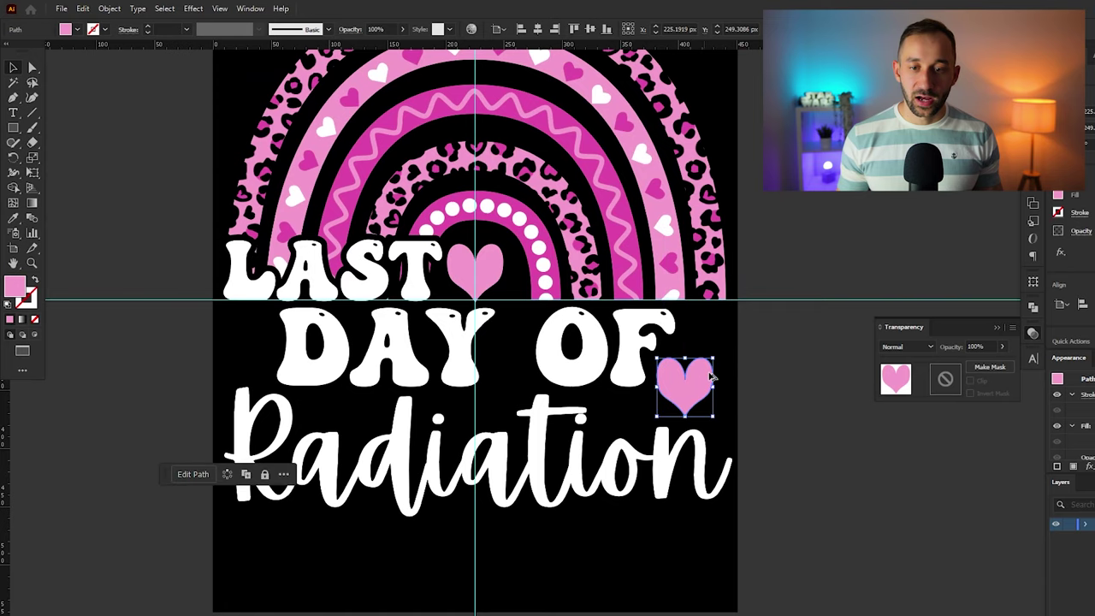
scroll(710, 376, up, 2)
drag(723, 340, 725, 375)
scroll(724, 376, up, 2)
Duplicate the small heart above itself beside the "F", tilt and shrink the duplicate, and adjust the placement of both hearts
drag(624, 454, 716, 271)
key(r)
drag(799, 213, 768, 148)
click(13, 67)
drag(753, 242, 736, 247)
drag(718, 256, 721, 267)
drag(619, 438, 623, 448)
drag(679, 258, 685, 281)
scroll(712, 356, down, 2)
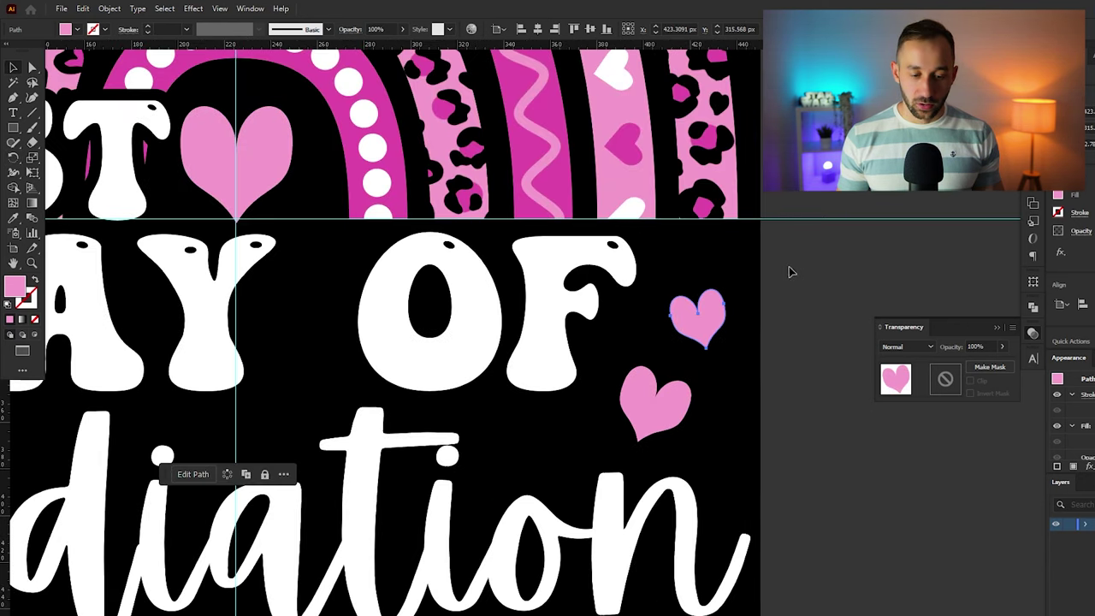
Recolor the upper small heart with the magenta sampled from the zigzag arch and deselect it
key(i)
click(564, 161)
click(15, 67)
click(812, 346)
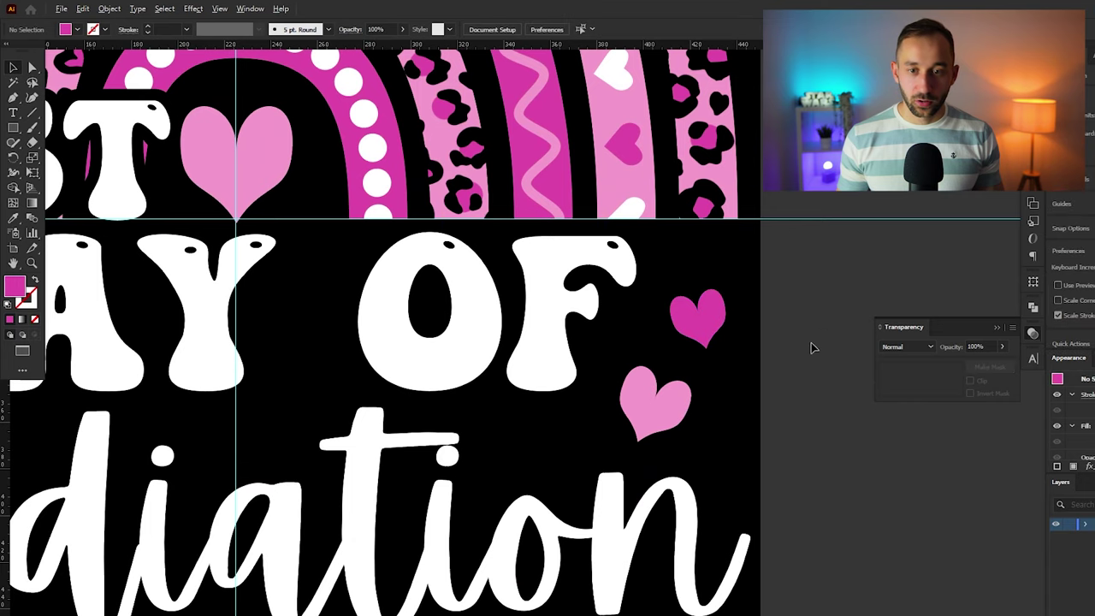
Copy the magenta heart to the empty space before the "D" of "DAY OF" and enlarge the copy slightly
scroll(811, 347, down, 2)
drag(802, 364, 865, 358)
drag(807, 328, 203, 325)
click(130, 333)
scroll(124, 332, down, 2)
scroll(125, 332, up, 3)
click(238, 305)
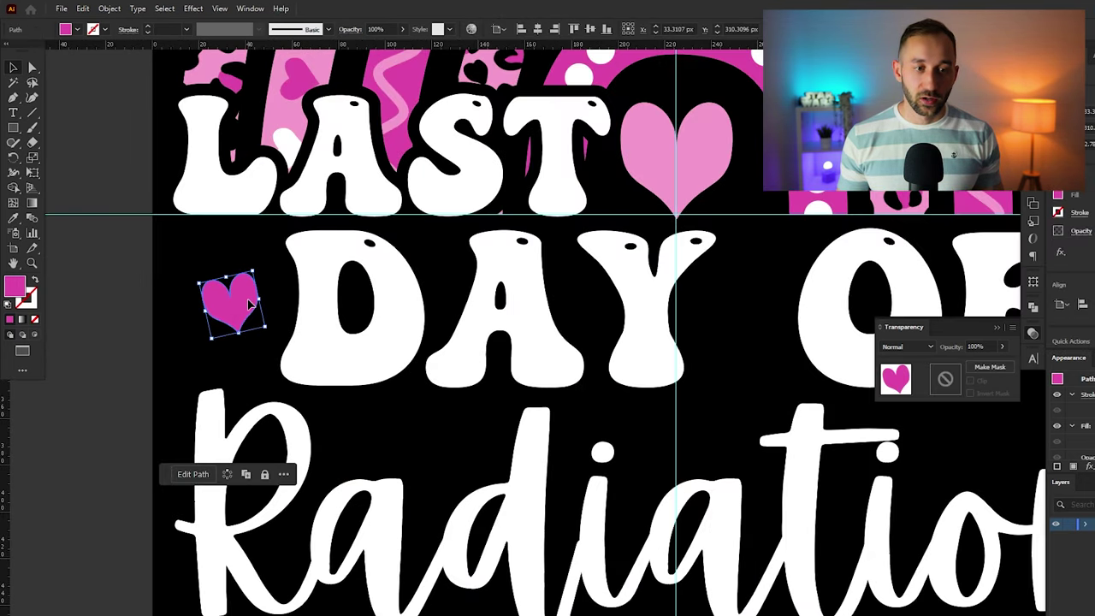
drag(260, 301, 248, 302)
click(110, 288)
Examine the complete design at several magnifications, checking the rainbow, the lettering and the heart accents
scroll(121, 289, down, 2)
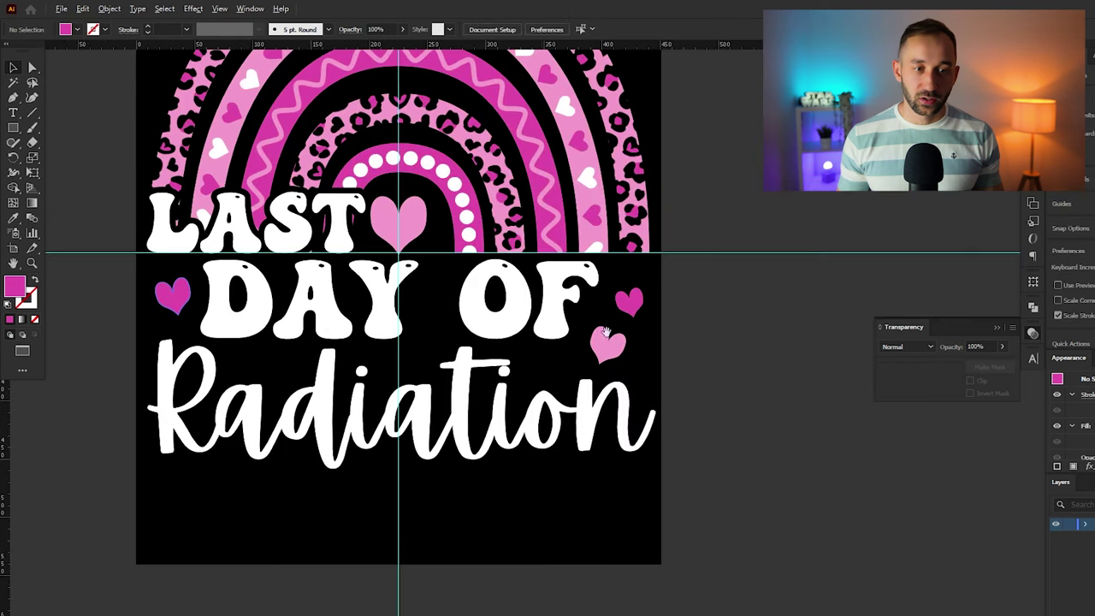
scroll(572, 453, down, 1)
scroll(685, 398, down, 2)
scroll(719, 401, up, 1)
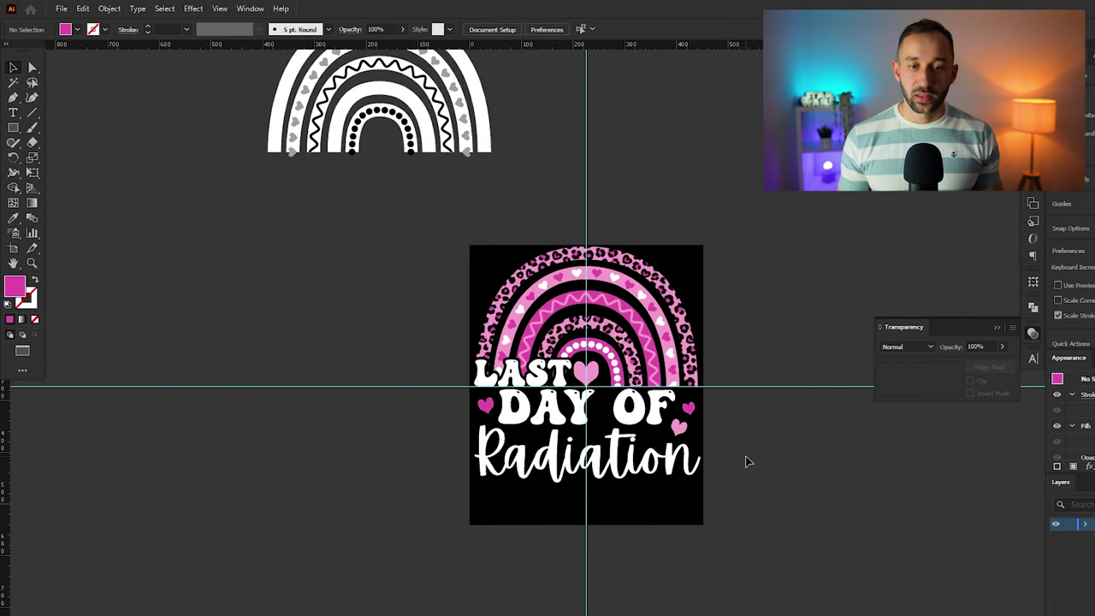
scroll(745, 462, up, 3)
scroll(822, 485, up, 1)
scroll(761, 464, up, 2)
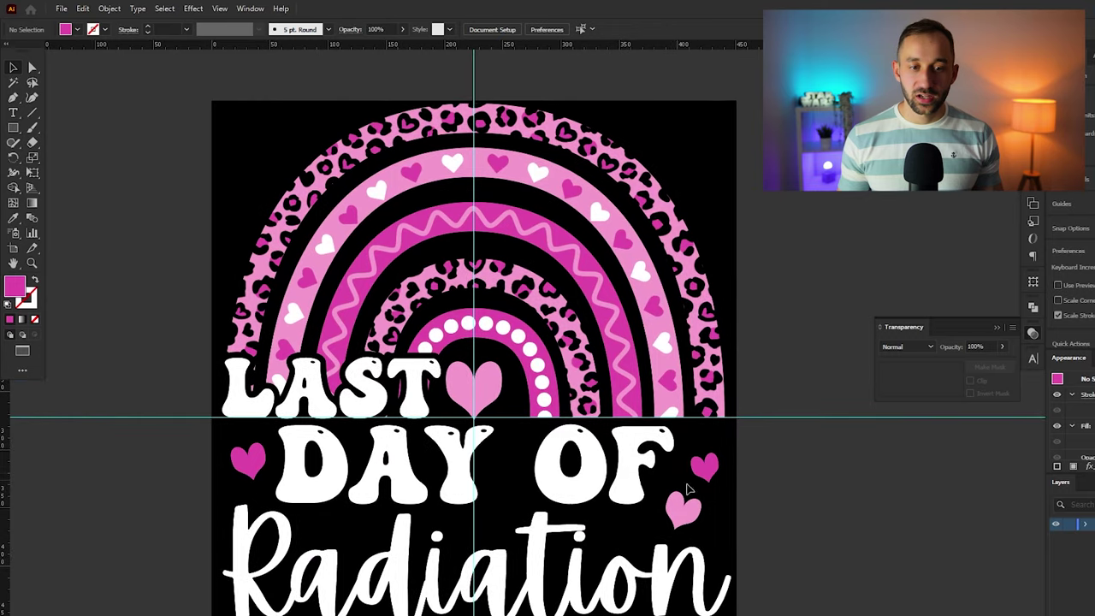
scroll(612, 472, down, 2)
drag(785, 522, 752, 537)
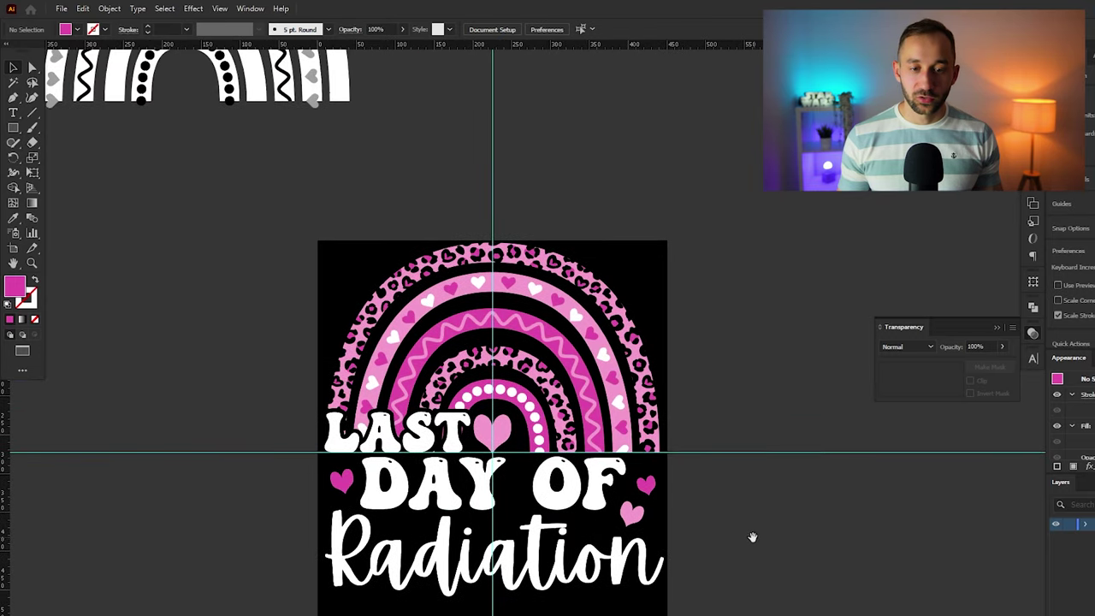
scroll(486, 452, up, 2)
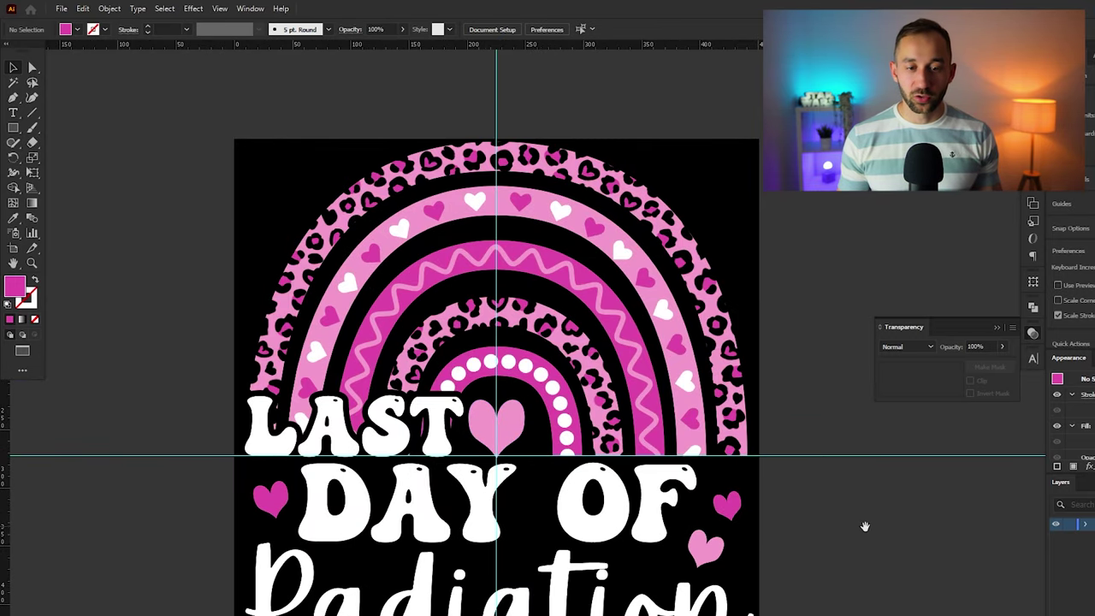
drag(865, 525, 856, 503)
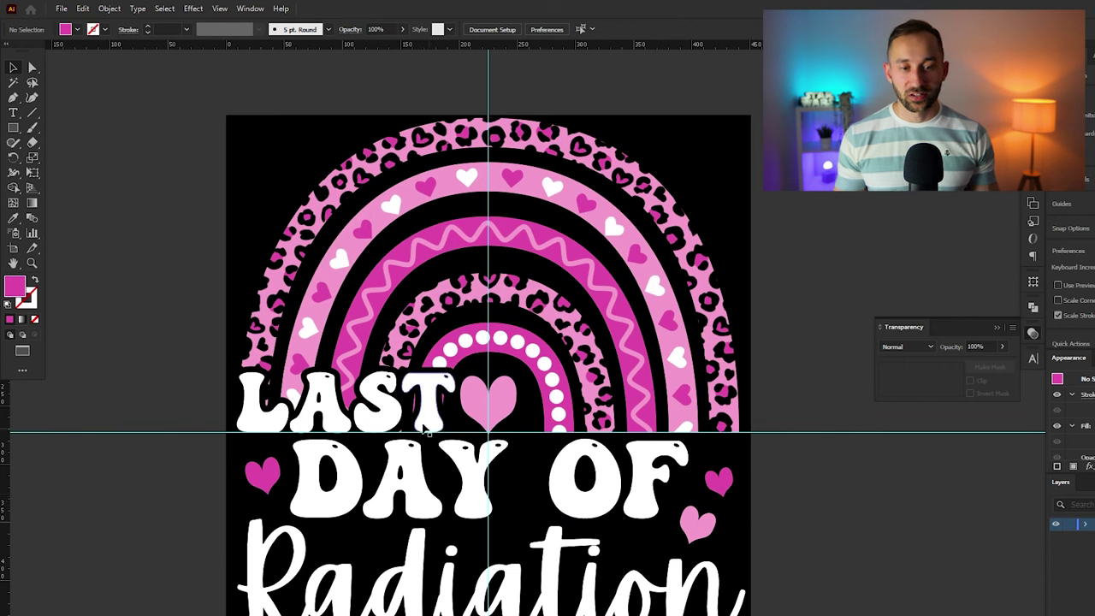